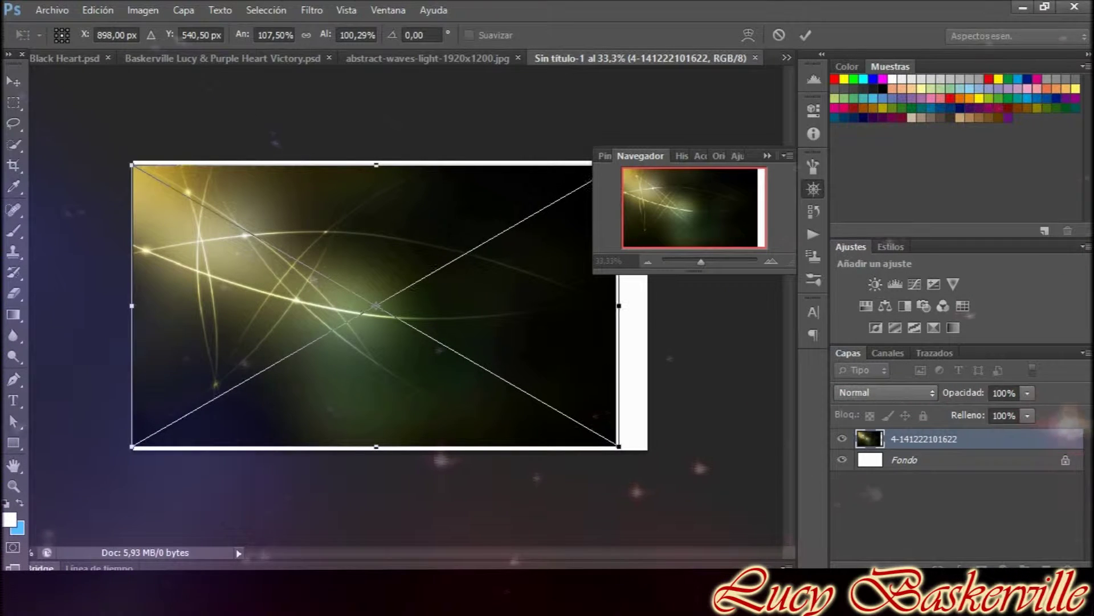
# Commit the placed light-streak texture and blend the orange abstract-lines texture as Aclarar.
pyautogui.press('Return')
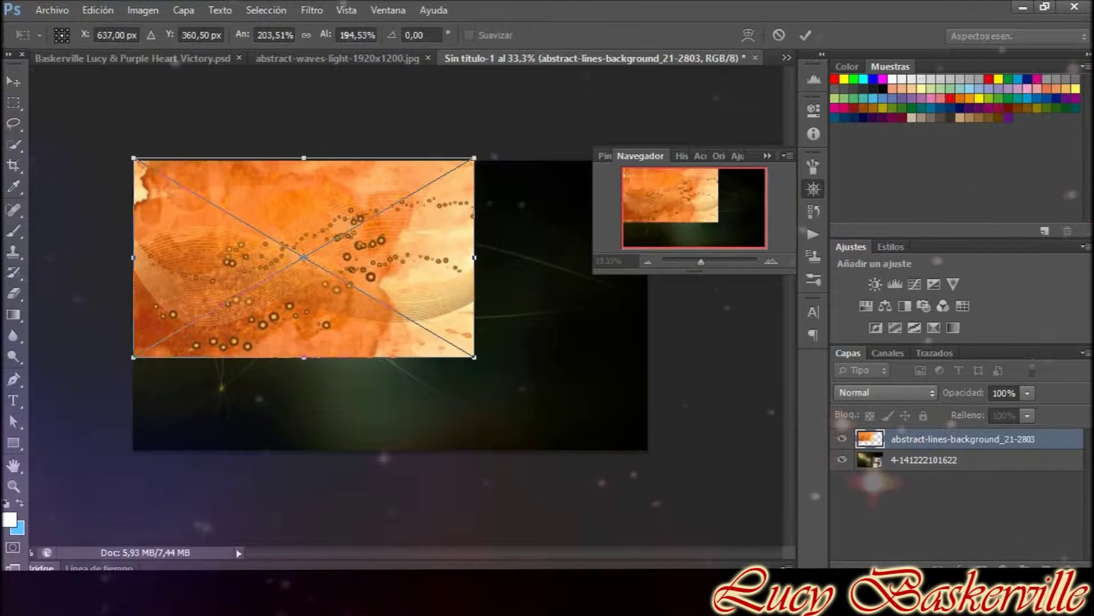
pyautogui.press('Up')
pyautogui.press('Return')
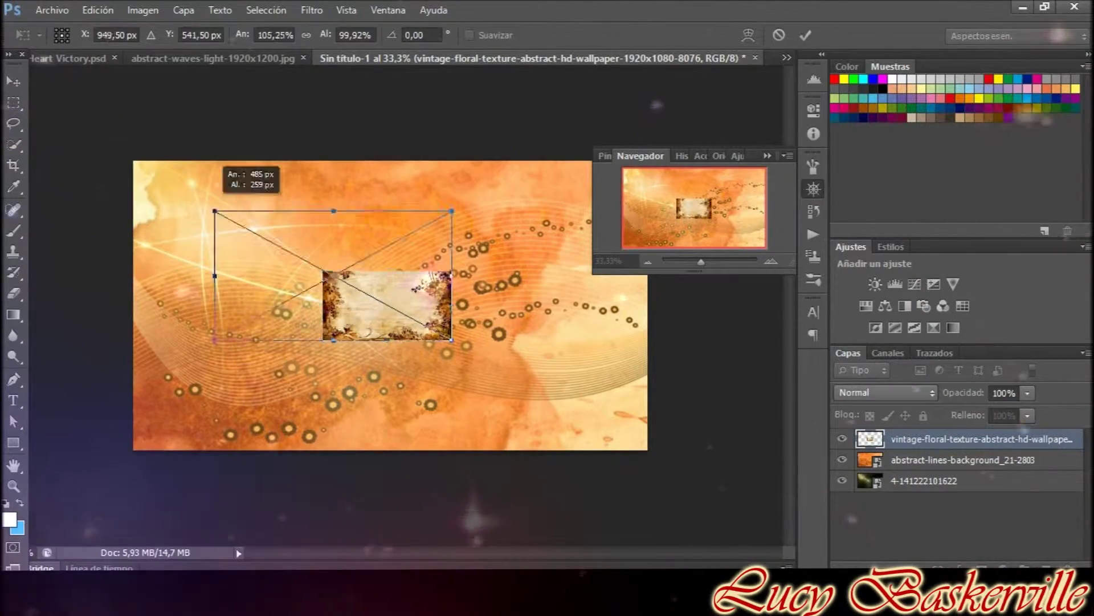
# Scale the vintage floral texture to fill the canvas and blend it as Color más claro.
pyautogui.moveTo(215, 210); pyautogui.dragTo(124, 147)
pyautogui.moveTo(457, 349); pyautogui.dragTo(658, 459)
pyautogui.press('Return')
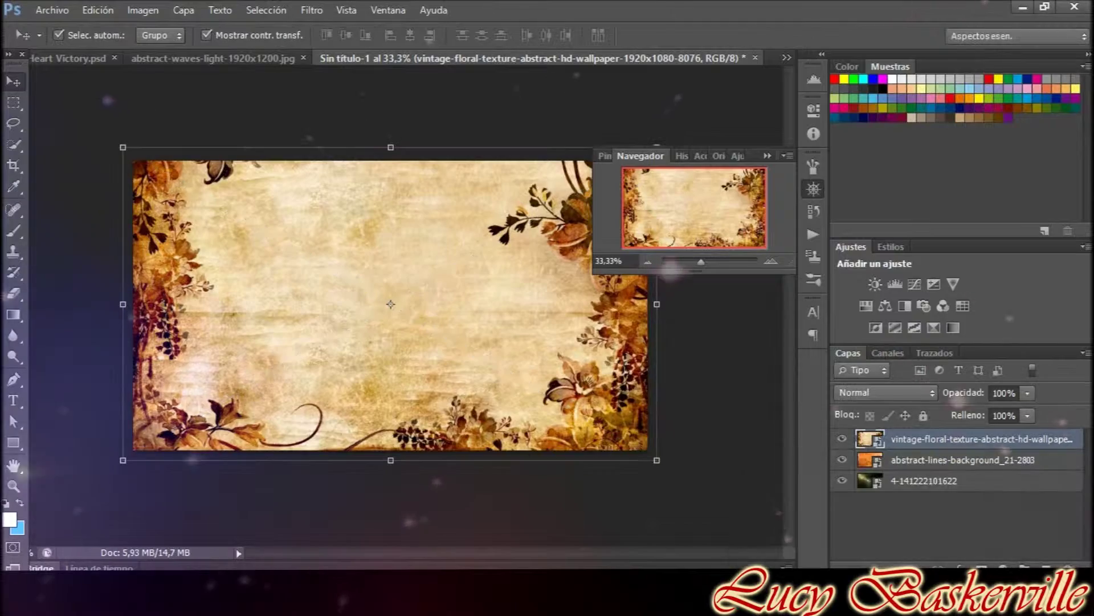
pyautogui.click(885, 392)
pyautogui.click(918, 213)
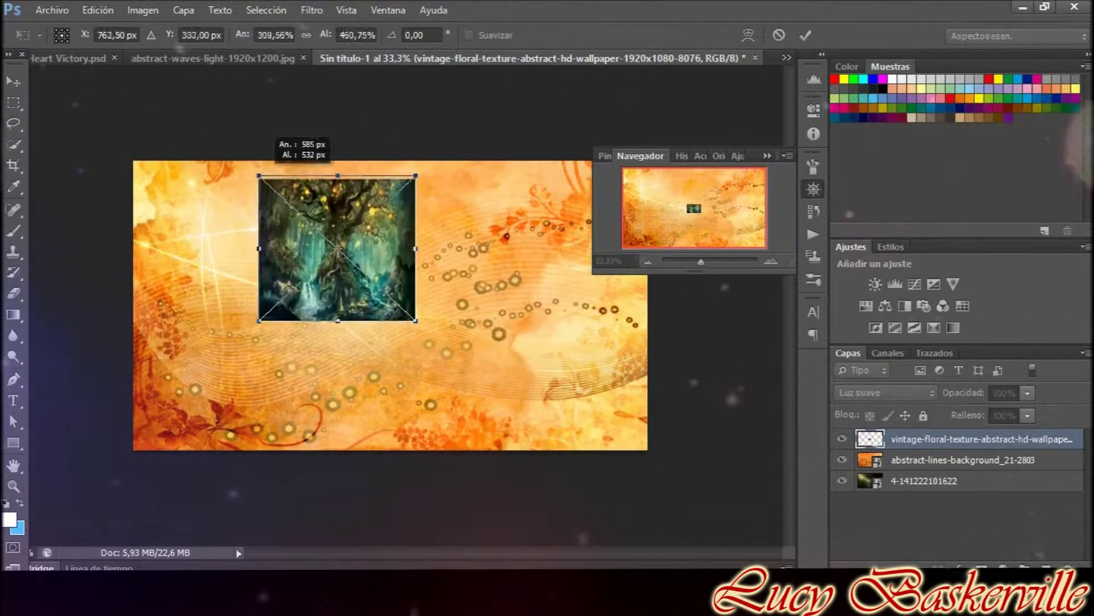
# Scale the forest-tree image over the canvas left and blend it as Luz fuerte.
pyautogui.moveTo(256, 167); pyautogui.dragTo(152, 139)
pyautogui.moveTo(416, 318); pyautogui.dragTo(487, 462)
pyautogui.press('Return')
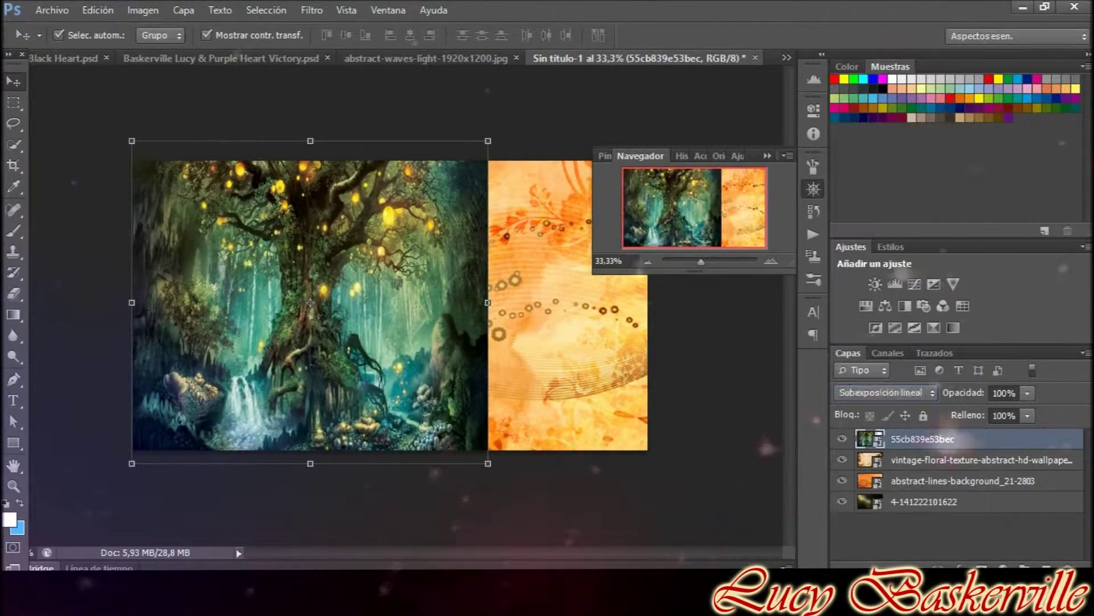
pyautogui.hotkey('shift', '-')
pyautogui.hotkey('shift', '-')
pyautogui.hotkey('shift', '+')
pyautogui.hotkey('shift', '+')
pyautogui.hotkey('shift', '+')
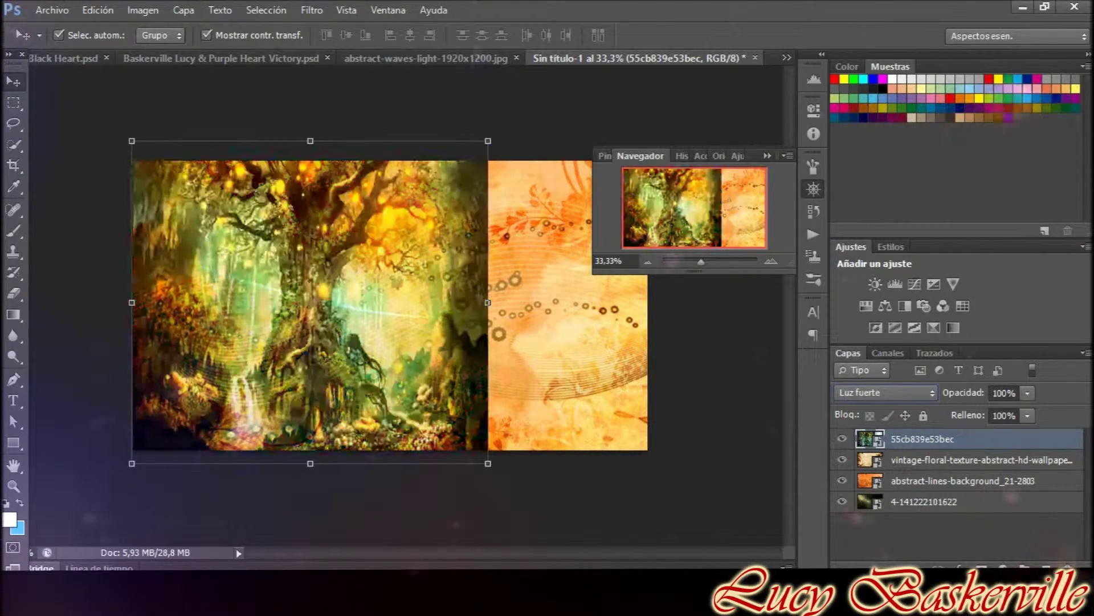
# Move the forest layer below the floral texture and set a 12 px eraser.
pyautogui.hotkey('ctrl', '[')
pyautogui.hotkey('alt', '[')
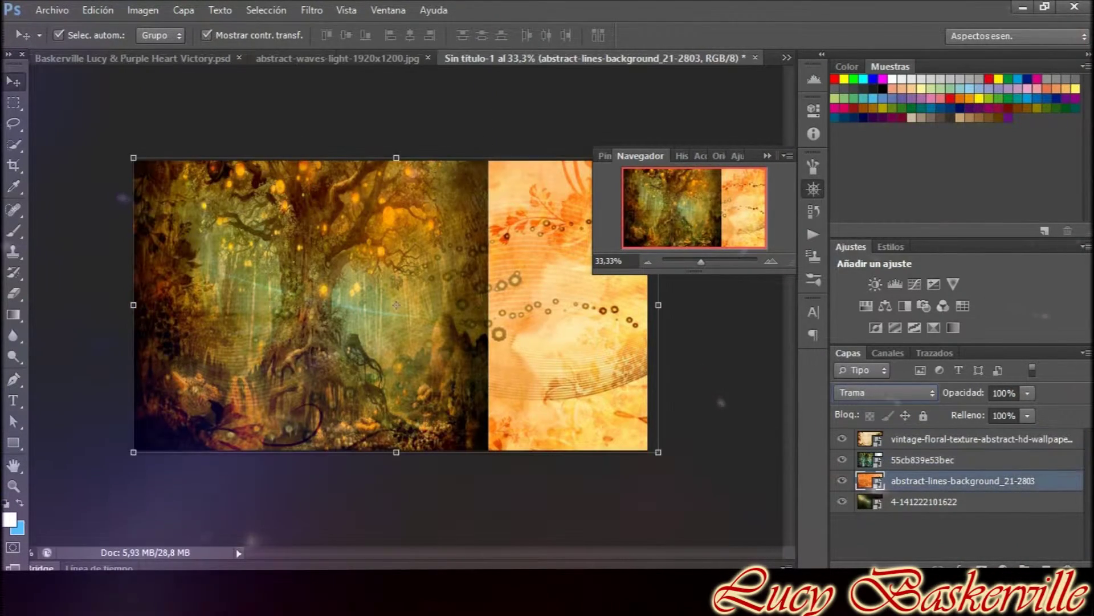
pyautogui.press('e')
pyautogui.rightClick(247, 214)
pyautogui.write('12')
pyautogui.press('Return')
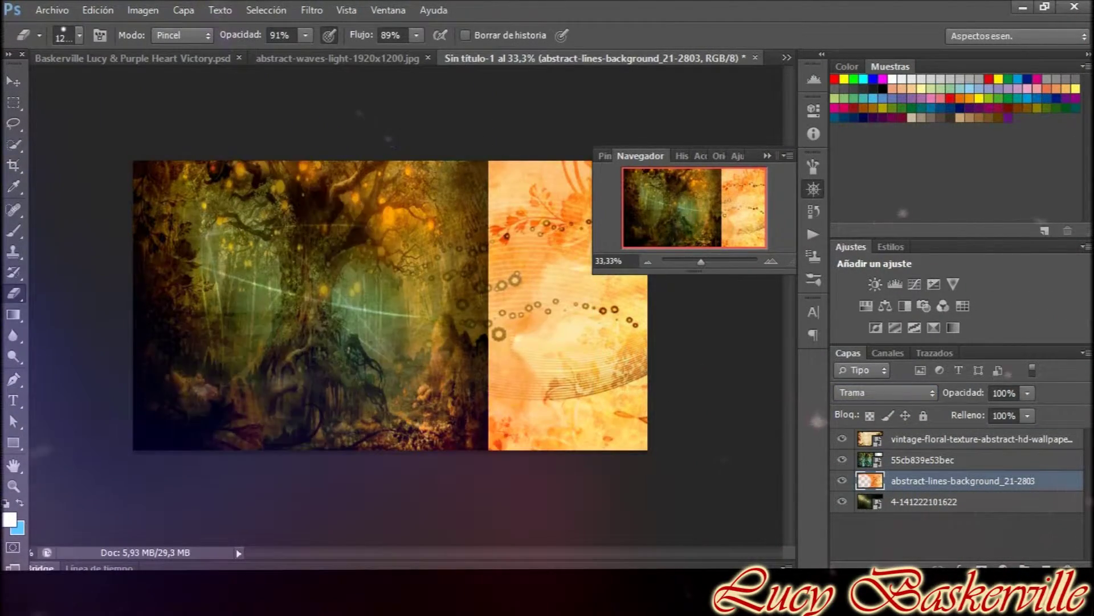
# Reorder layers, bring the forest layer to the top, and shift it slightly left.
pyautogui.moveTo(963, 481); pyautogui.dragTo(963, 503)
pyautogui.click(923, 460)
pyautogui.click(883, 392)
pyautogui.click(844, 196)
pyautogui.hotkey('shift', '+')
pyautogui.hotkey('shift', '+')
pyautogui.hotkey('shift', '+')
pyautogui.hotkey('shift', '+')
pyautogui.hotkey('ctrl', ']')
pyautogui.hotkey('shift', '+')
pyautogui.hotkey('shift', '+')
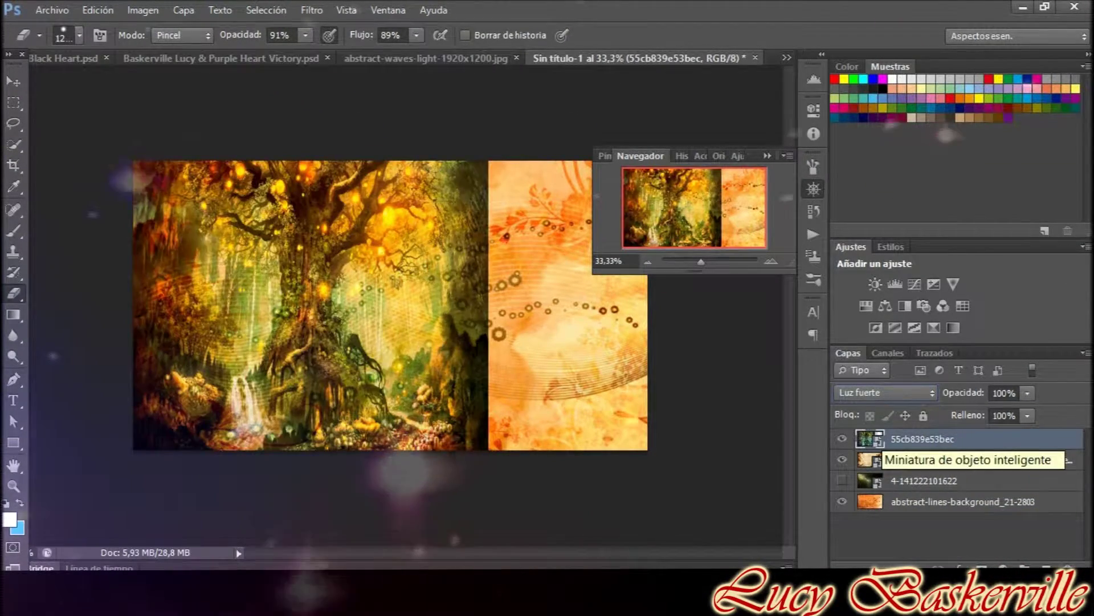
pyautogui.press('v')
pyautogui.moveTo(308, 163); pyautogui.dragTo(290, 167)
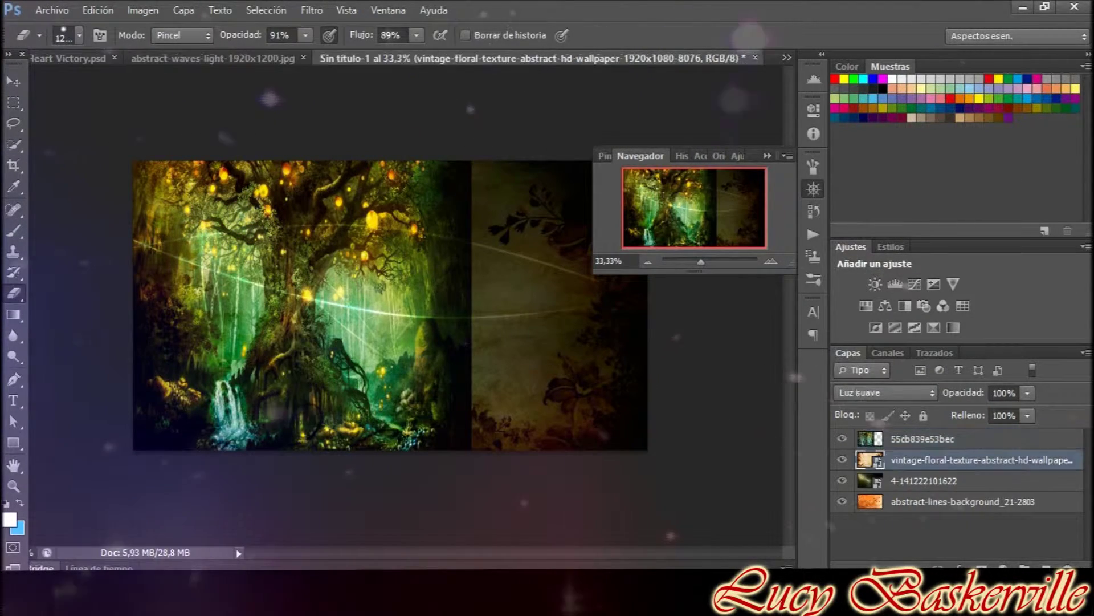
# Blend the light-streak texture layer in Trama mode.
pyautogui.click(924, 481)
pyautogui.click(884, 393)
pyautogui.click(860, 158)
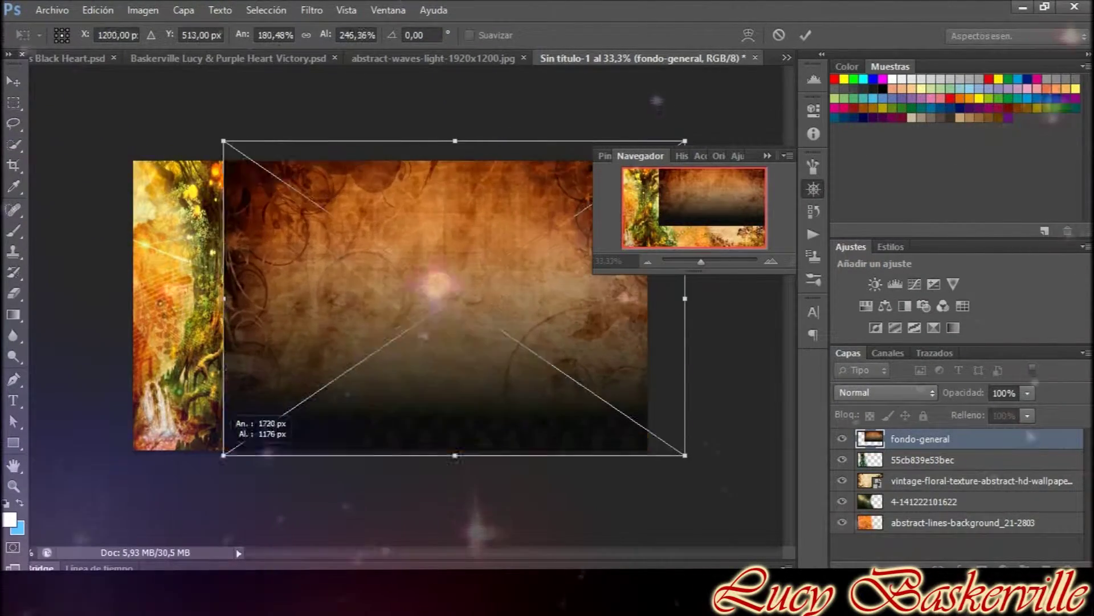
# Scale fondo-general to cover the canvas, set linear dodge blending, and prepare the eraser.
pyautogui.moveTo(263, 369); pyautogui.dragTo(116, 450)
pyautogui.press('Return')
pyautogui.click(884, 392)
pyautogui.click(888, 473)
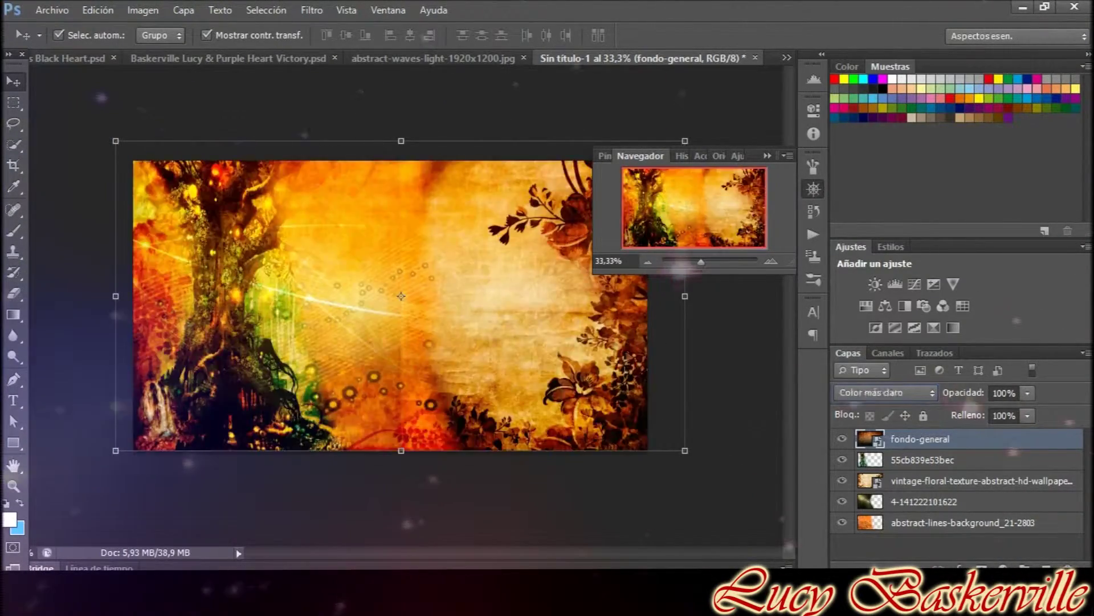
pyautogui.press('e')
pyautogui.rightClick(345, 211)
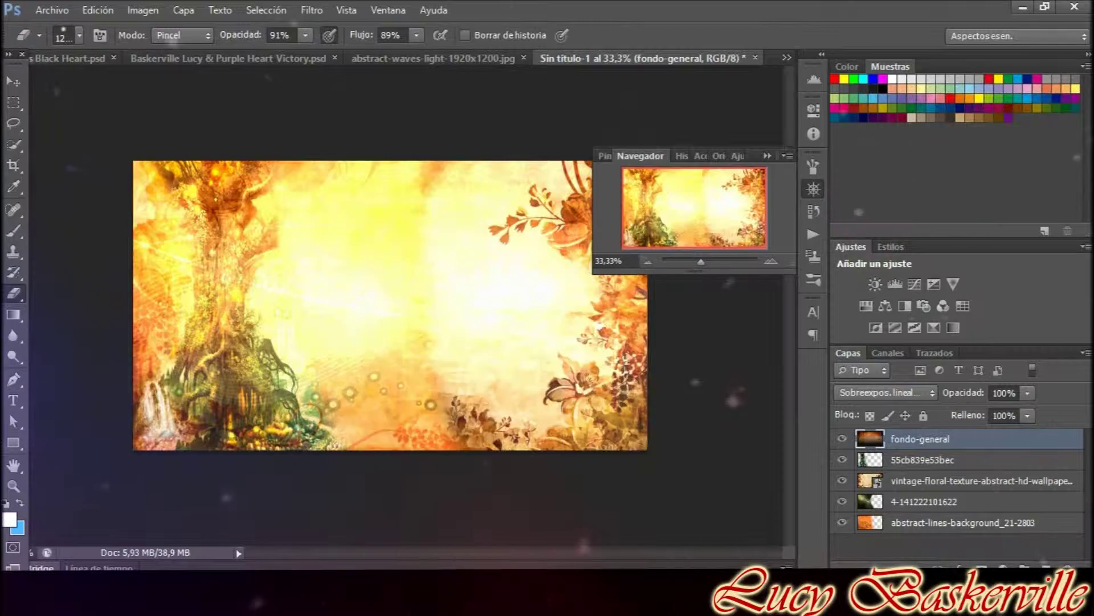
# Place the RELOJ clock image, set it to Luz fuerte, and move it below the forest layer.
pyautogui.click(52, 10)
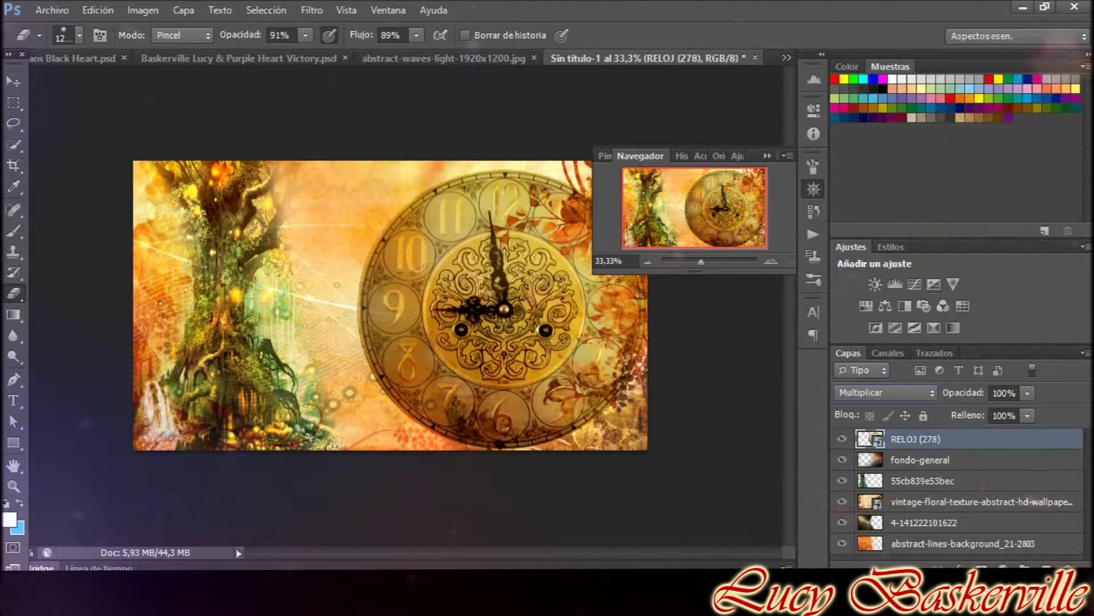
pyautogui.click(884, 392)
pyautogui.click(861, 514)
pyautogui.moveTo(915, 439); pyautogui.dragTo(915, 491)
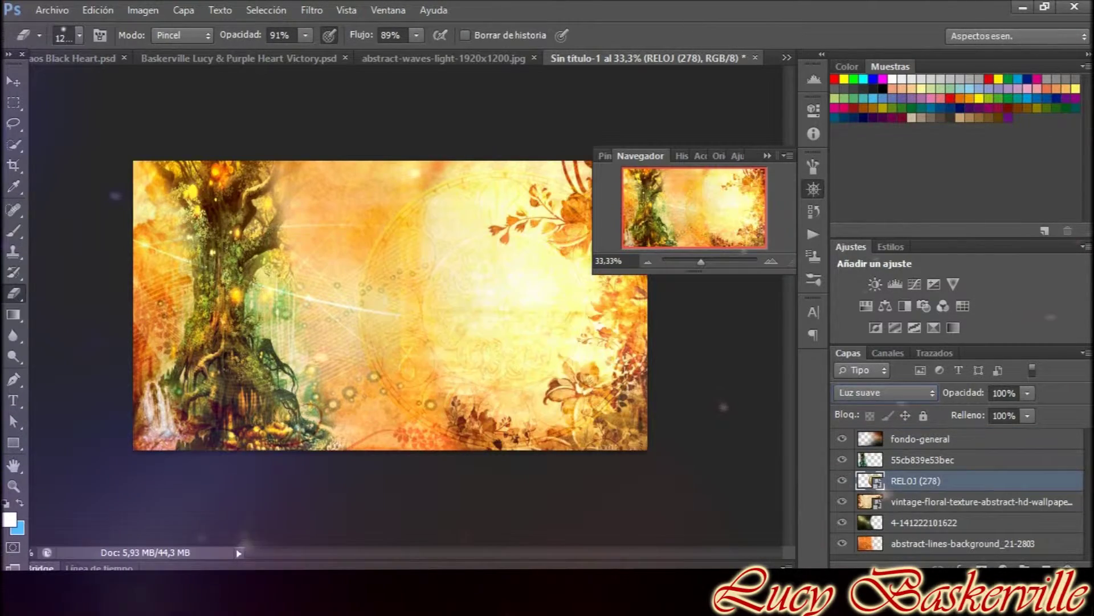
pyautogui.click(883, 393)
pyautogui.click(853, 281)
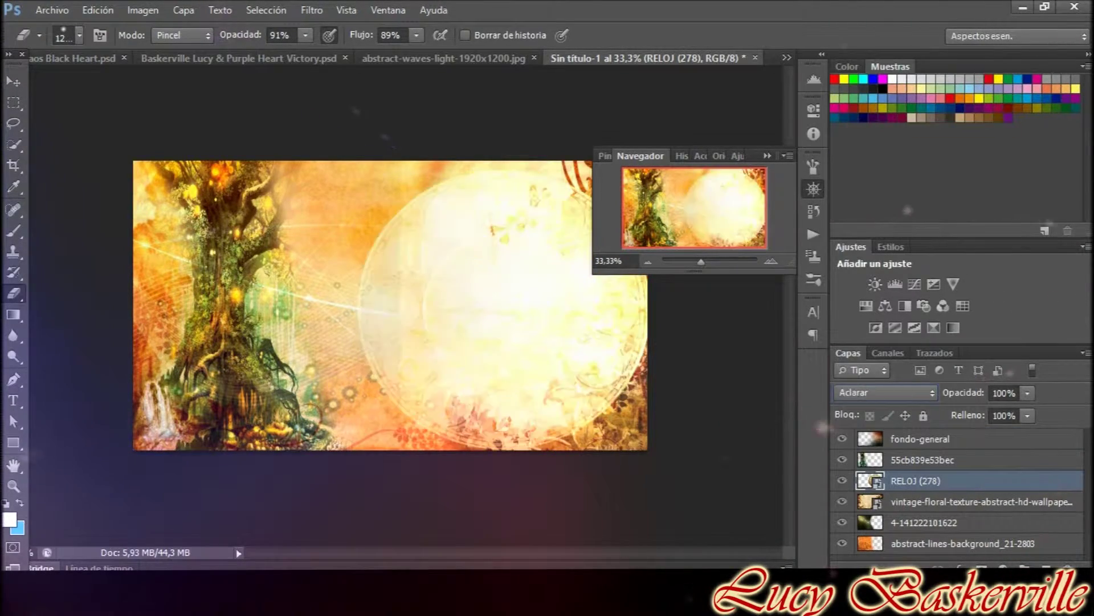
# Reposition the clock layer below fondo-general while trying Color más oscuro and Normal blending.
pyautogui.hotkey('shift', '+')
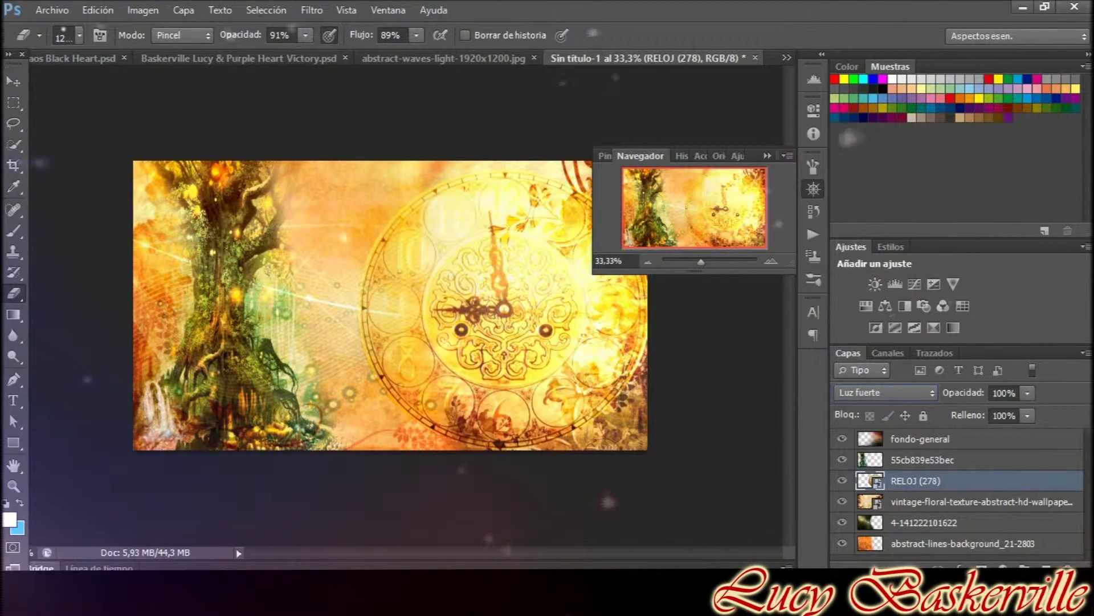
pyautogui.hotkey('ctrl', '[')
pyautogui.hotkey('ctrl', '[')
pyautogui.click(883, 392)
pyautogui.click(855, 121)
pyautogui.hotkey('alt', 'shift', 'n')
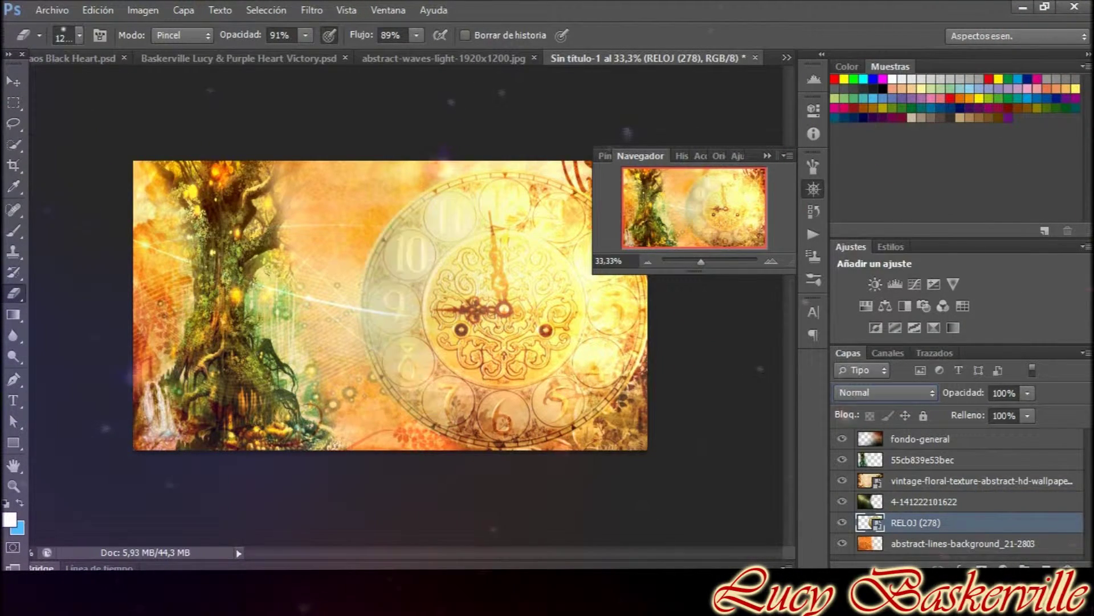
pyautogui.hotkey('ctrl', ']')
pyautogui.hotkey('ctrl', ']')
pyautogui.hotkey('ctrl', ']')
pyautogui.hotkey('alt', 'shift', 'd')
# Set the clock layer to Color más oscuro with 96% fill.
pyautogui.hotkey('alt', 'shift', 'm')
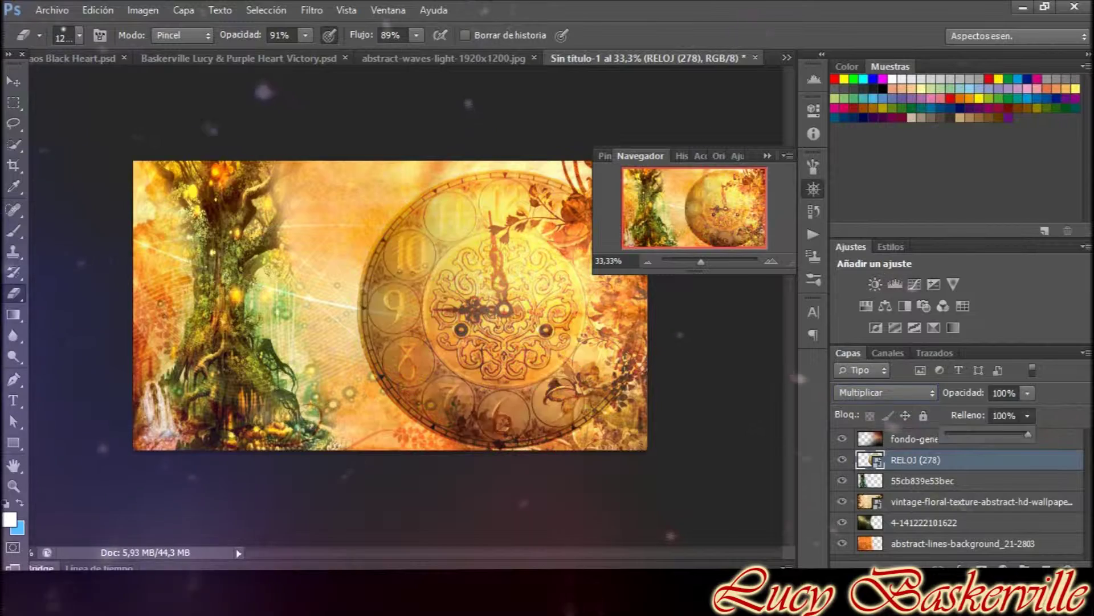
pyautogui.click(883, 392)
pyautogui.click(855, 121)
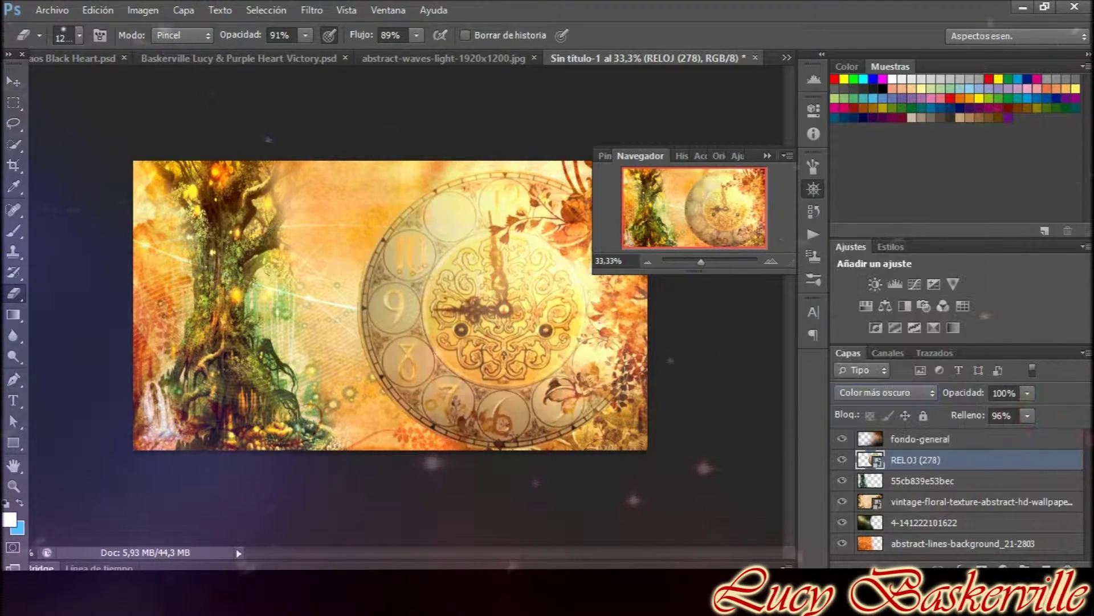
pyautogui.click(312, 10)
pyautogui.press('Escape')
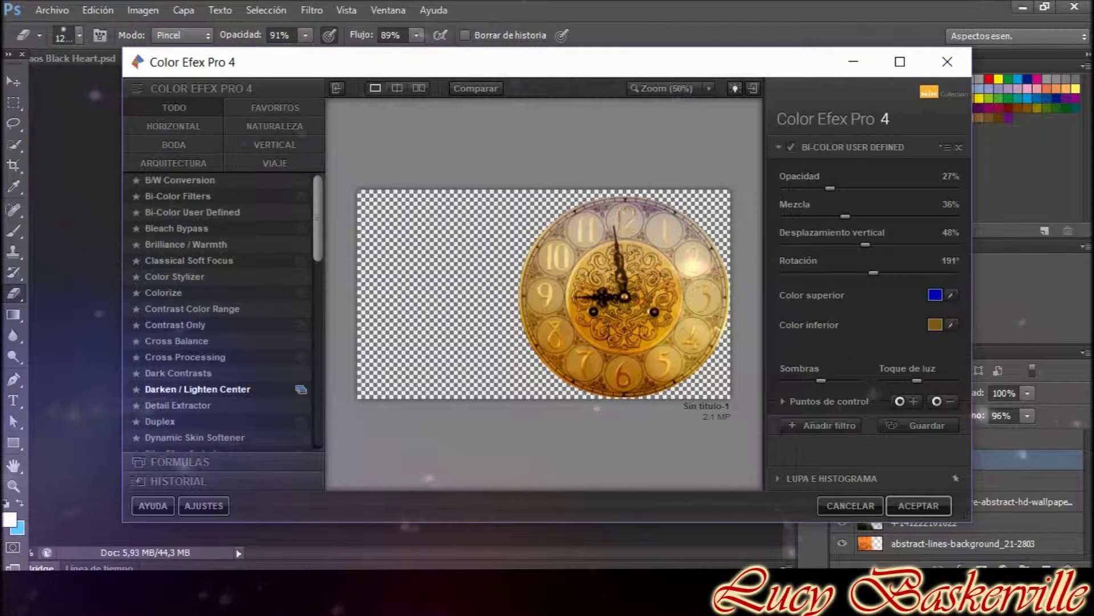
# Add the Old Photo filter in Color Efex Pro 4 with the Color 2 style.
pyautogui.scroll(-6, 228, 347)
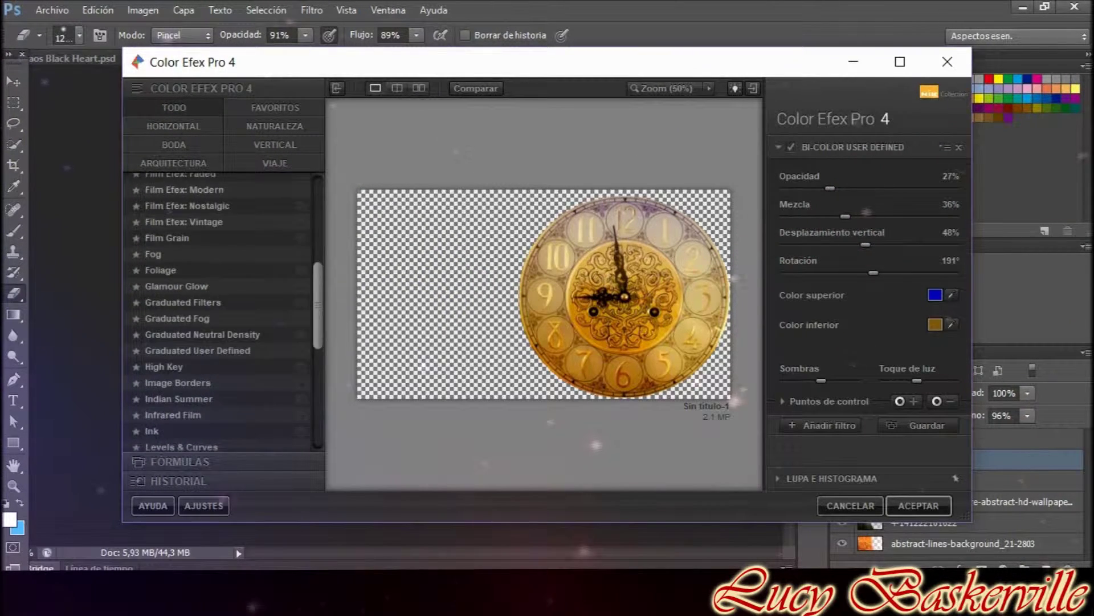
pyautogui.scroll(-3, 228, 348)
pyautogui.click(166, 345)
pyautogui.click(954, 183)
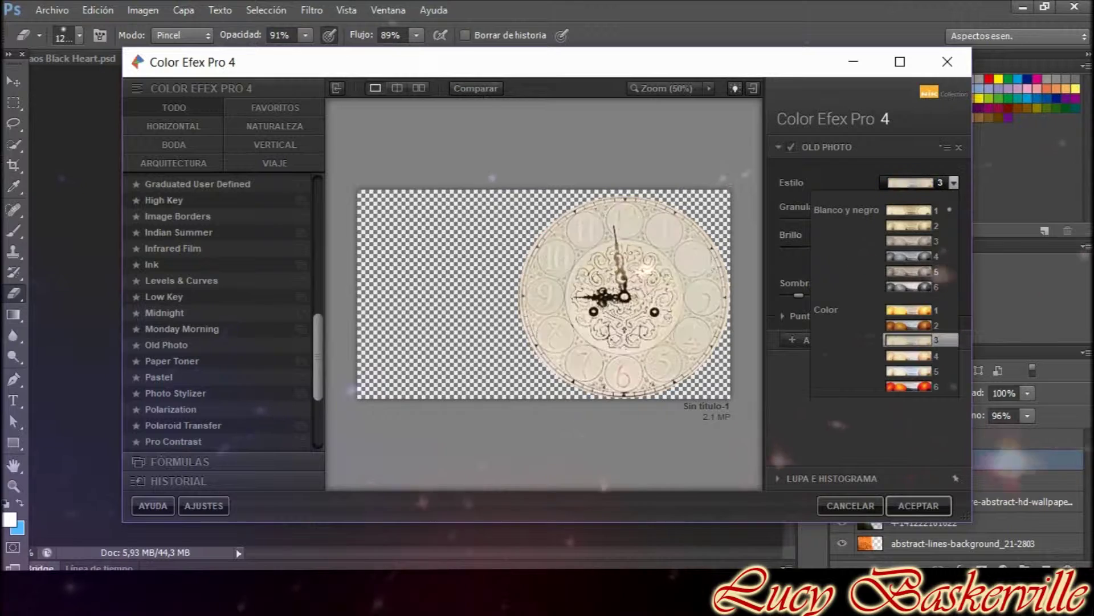
pyautogui.click(909, 325)
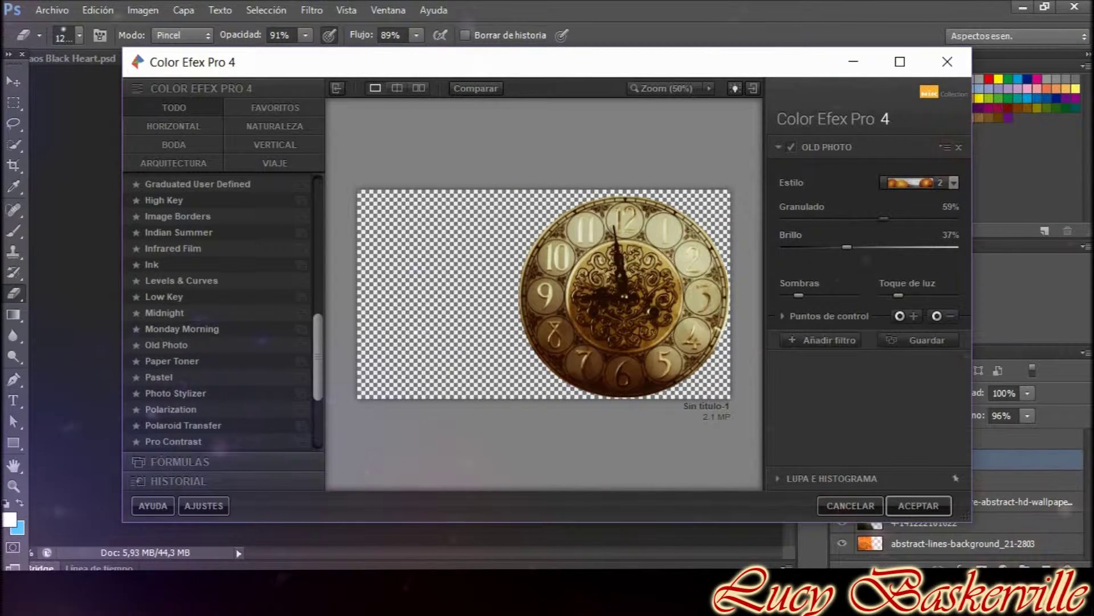
# Lower the Old Photo brightness and reduce its opacity to 47%.
pyautogui.moveTo(847, 247); pyautogui.dragTo(864, 246)
pyautogui.click(782, 316)
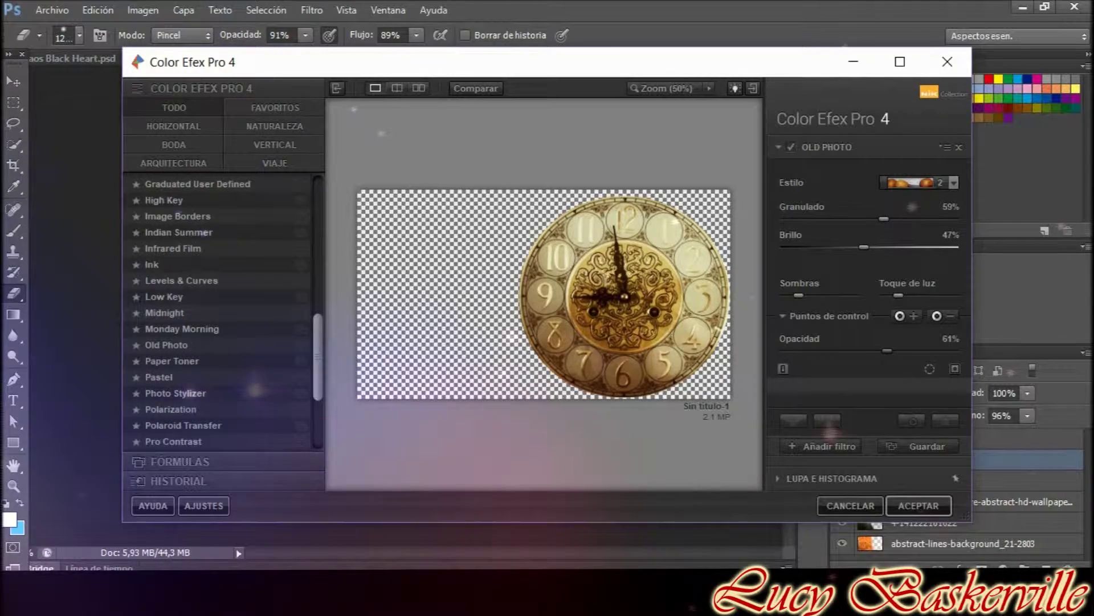
pyautogui.moveTo(844, 247)
pyautogui.mouseDown()
pyautogui.moveTo(821, 247)
pyautogui.moveTo(895, 218)
pyautogui.mouseUp()
pyautogui.click(678, 273)
pyautogui.moveTo(887, 351); pyautogui.dragTo(864, 350)
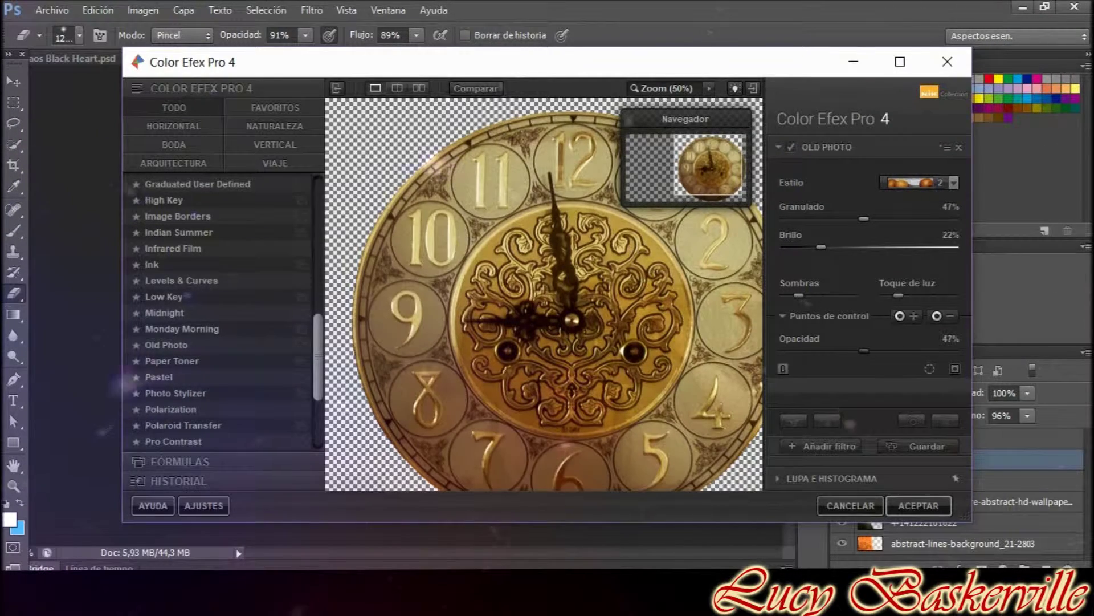
# Add Polarization as a second filter and apply both to the clock layer.
pyautogui.scroll(-1, 222, 314)
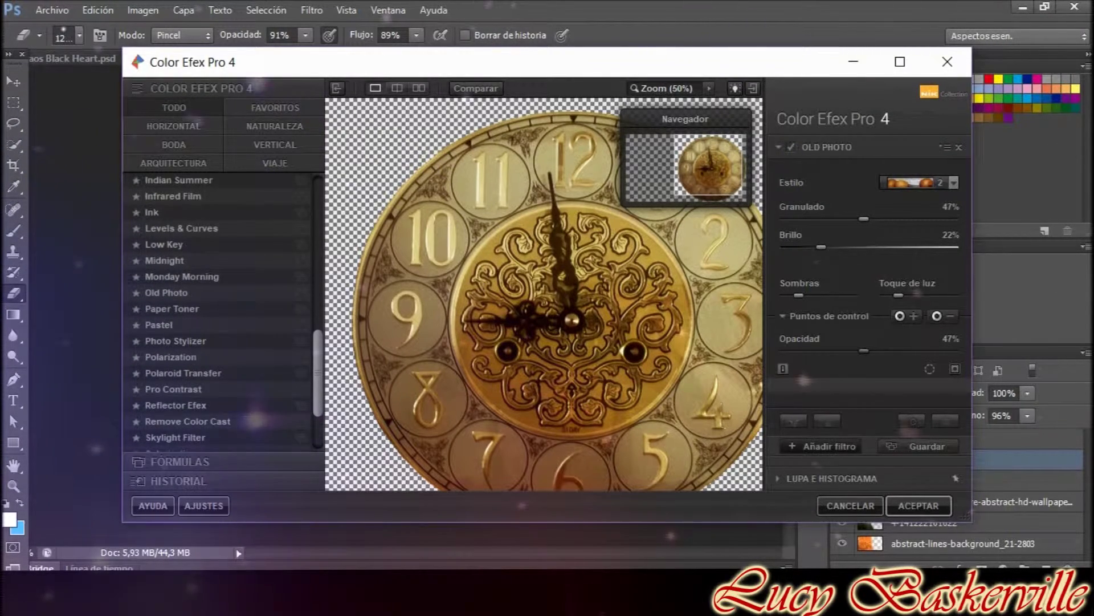
pyautogui.click(827, 447)
pyautogui.click(171, 357)
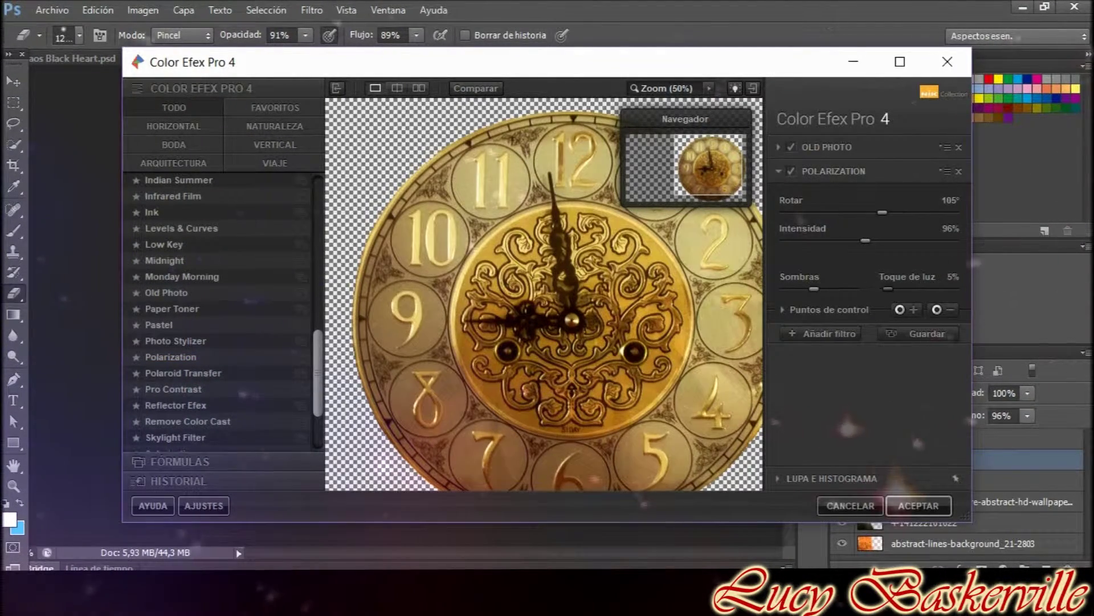
pyautogui.click(827, 439)
pyautogui.click(918, 505)
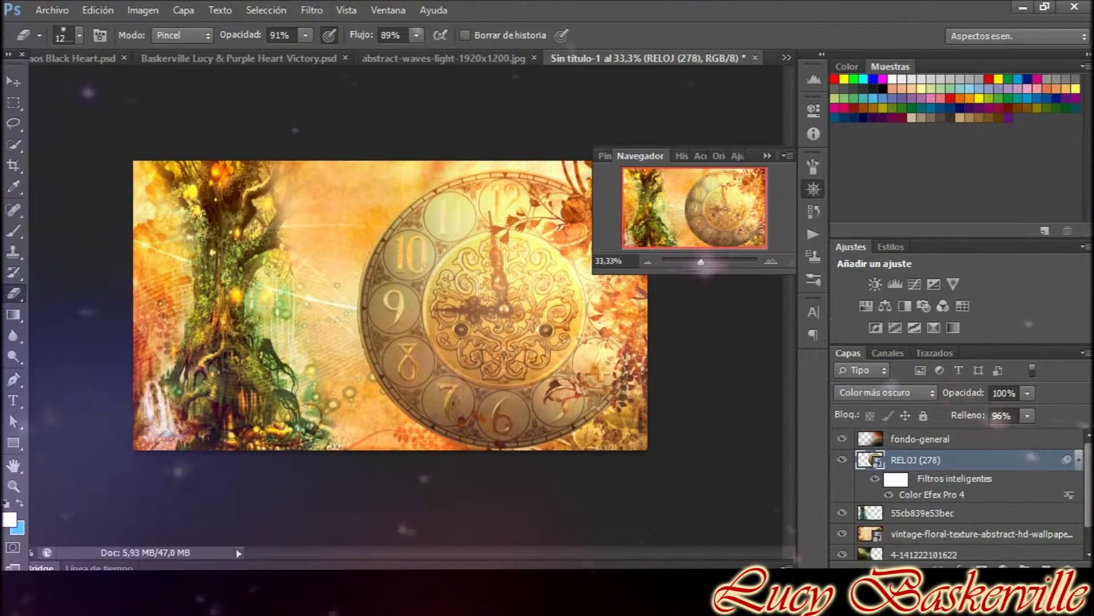
pyautogui.click(884, 392)
pyautogui.click(847, 198)
pyautogui.press('Down')
pyautogui.press('Down')
pyautogui.press('Down')
pyautogui.press('Down')
pyautogui.press('Down')
pyautogui.press('Down')
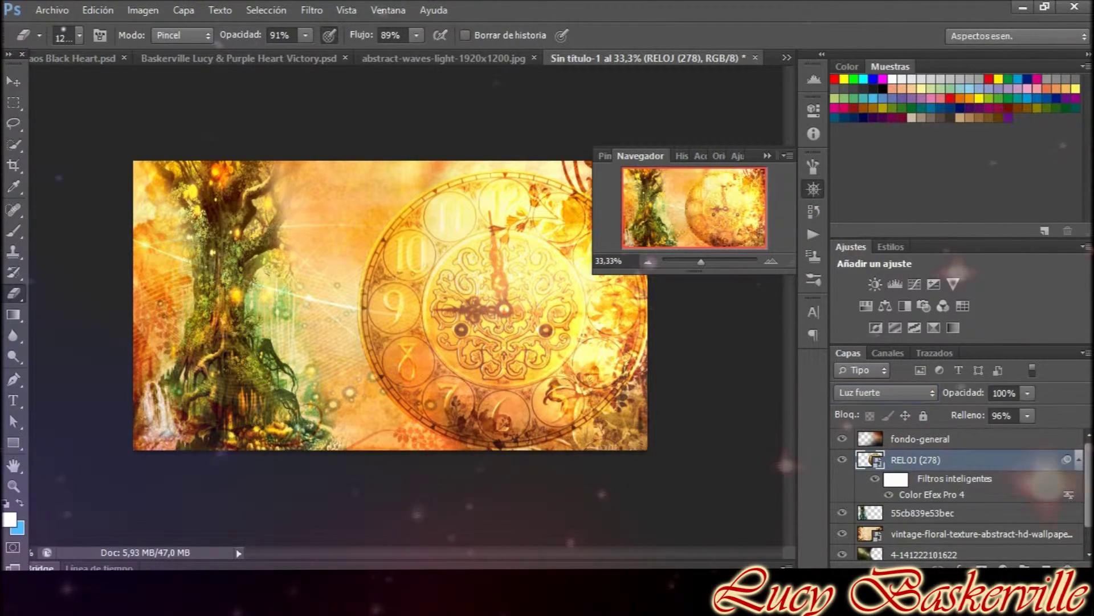
pyautogui.click(97, 9)
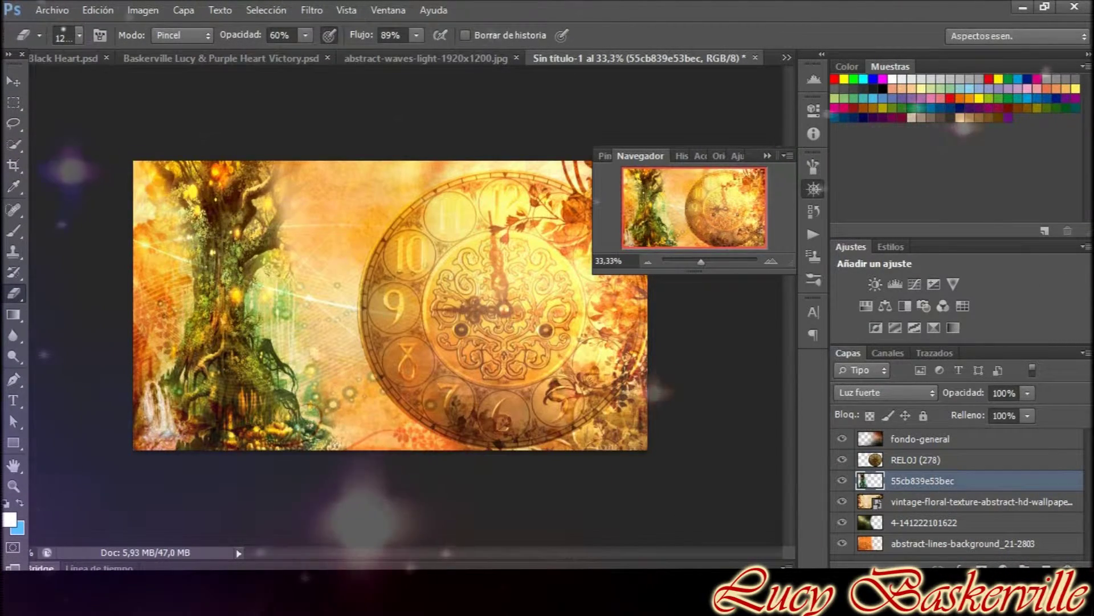
# Enlarge the placed Kurumi render over the collage and blend it as Luz fuerte.
pyautogui.moveTo(556, 161); pyautogui.dragTo(623, 139)
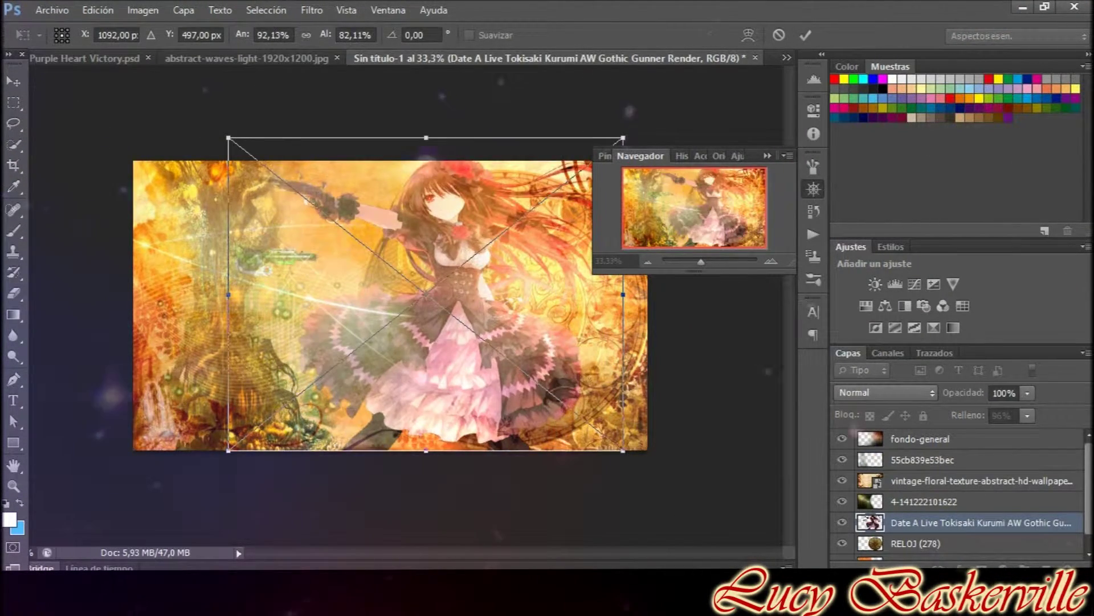
pyautogui.press('Return')
pyautogui.press('e')
pyautogui.click(885, 392)
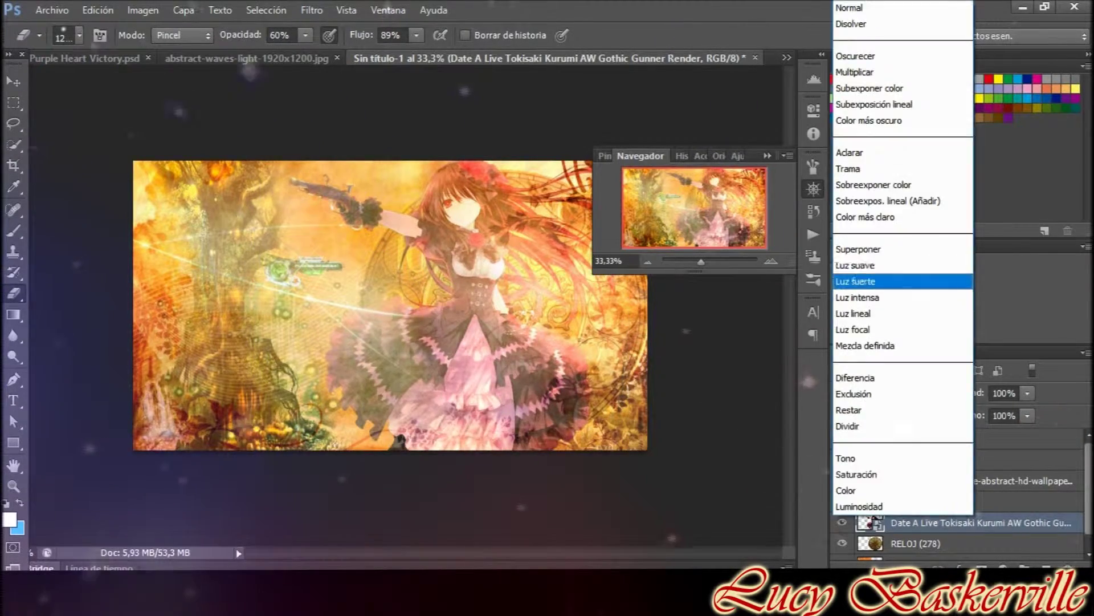
pyautogui.click(946, 281)
pyautogui.scroll(5, 399, 308)
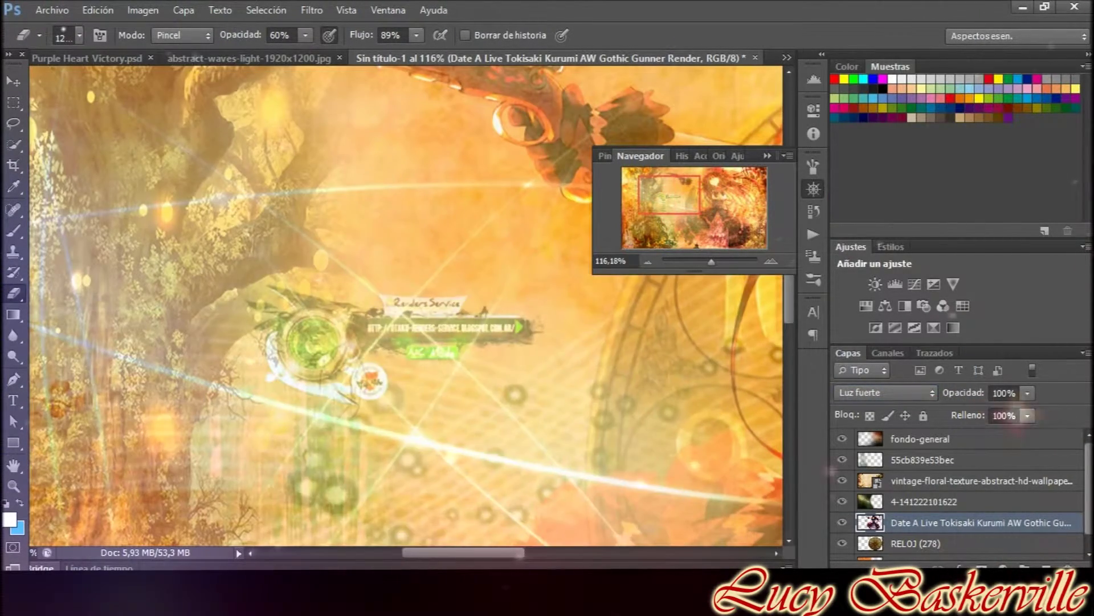
# Erase the Renders Service watermark with an 82% opacity eraser.
pyautogui.rightClick(314, 216)
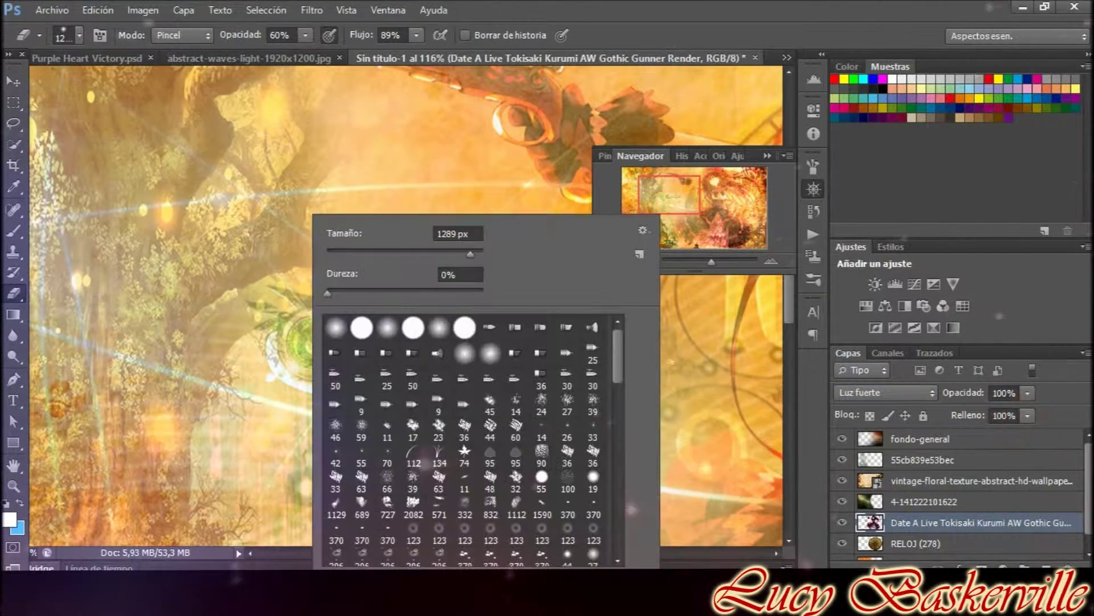
pyautogui.moveTo(305, 35); pyautogui.dragTo(325, 54)
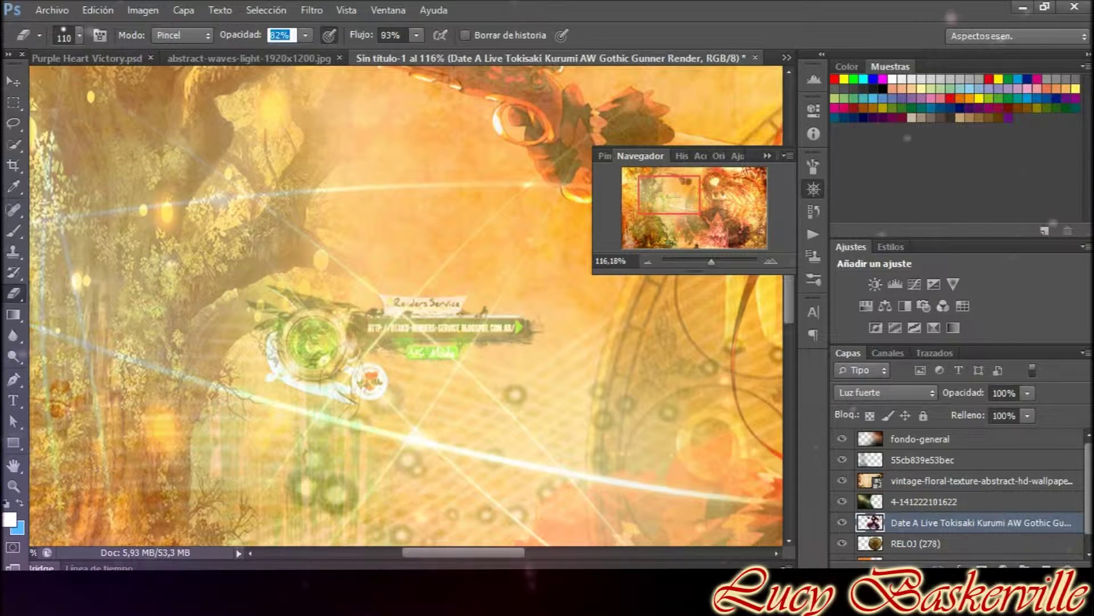
pyautogui.moveTo(296, 342); pyautogui.dragTo(508, 328)
pyautogui.moveTo(711, 261); pyautogui.dragTo(703, 262)
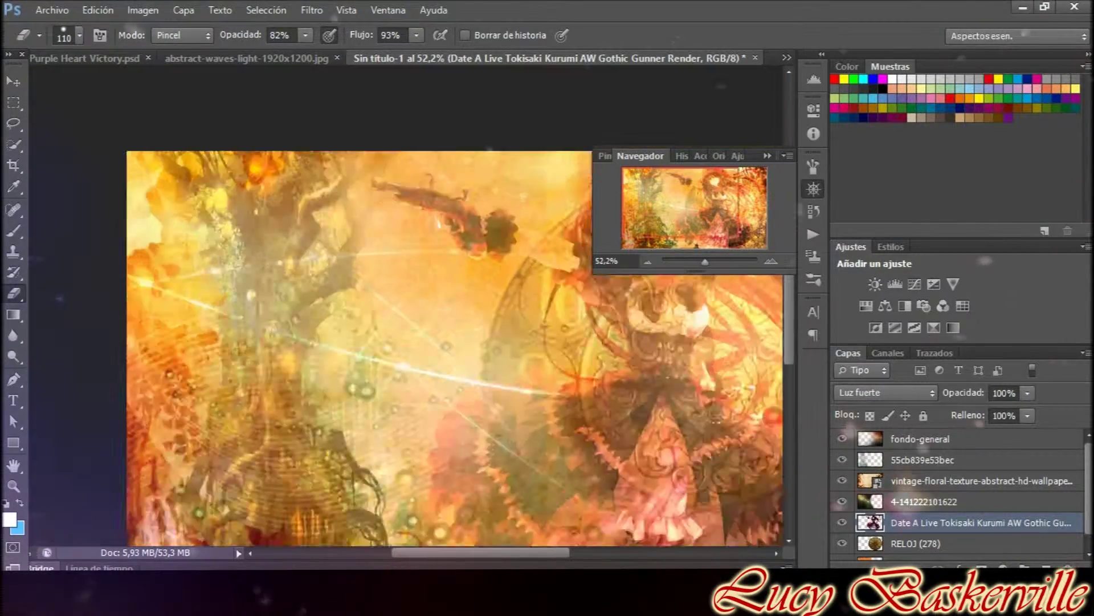
# Duplicate the render layer, blend the copy as Aclarar, and move it under fondo-general.
pyautogui.rightClick(969, 522)
pyautogui.click(815, 114)
pyautogui.press('Return')
pyautogui.click(884, 392)
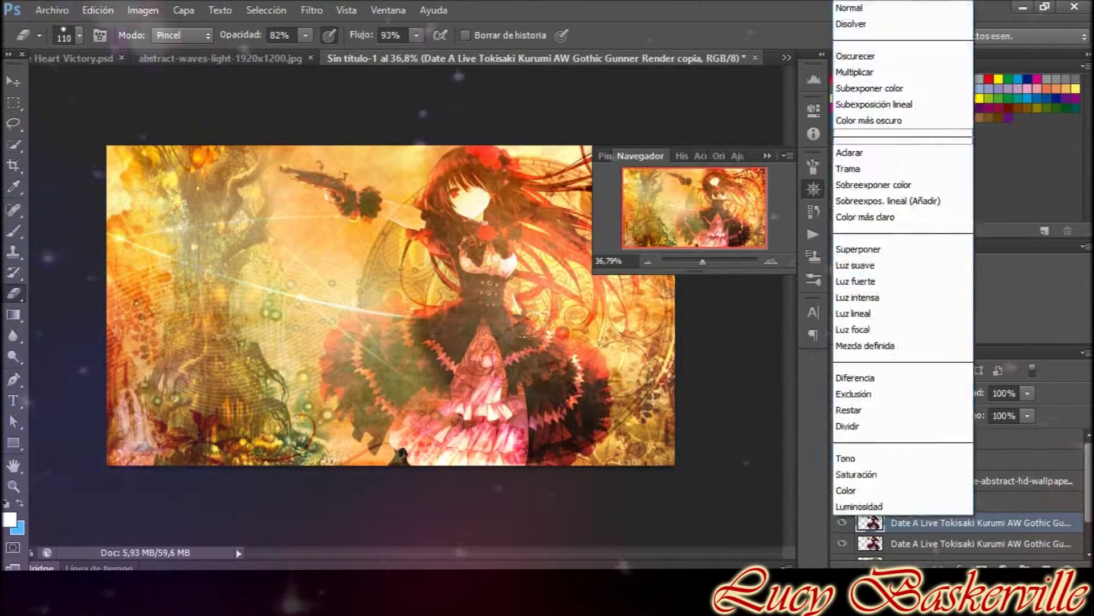
pyautogui.click(918, 154)
pyautogui.moveTo(969, 522); pyautogui.dragTo(969, 450)
pyautogui.moveTo(703, 262); pyautogui.dragTo(711, 261)
pyautogui.moveTo(710, 219); pyautogui.dragTo(708, 186)
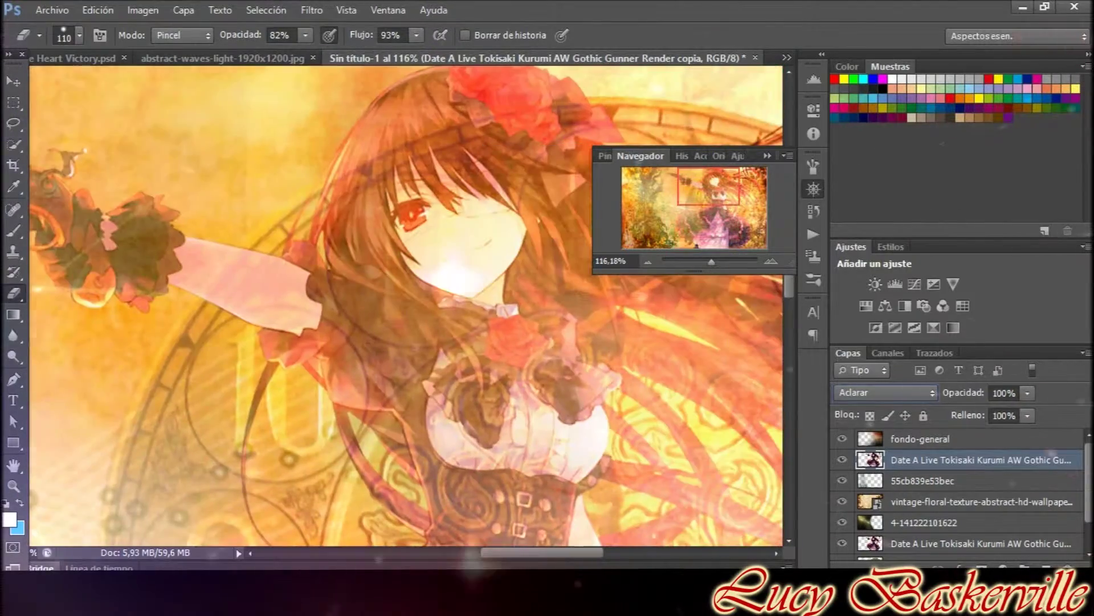
# Save the document as 'Date a Live Kurumi 2017.PSD'.
pyautogui.click(312, 10)
pyautogui.click(74, 247)
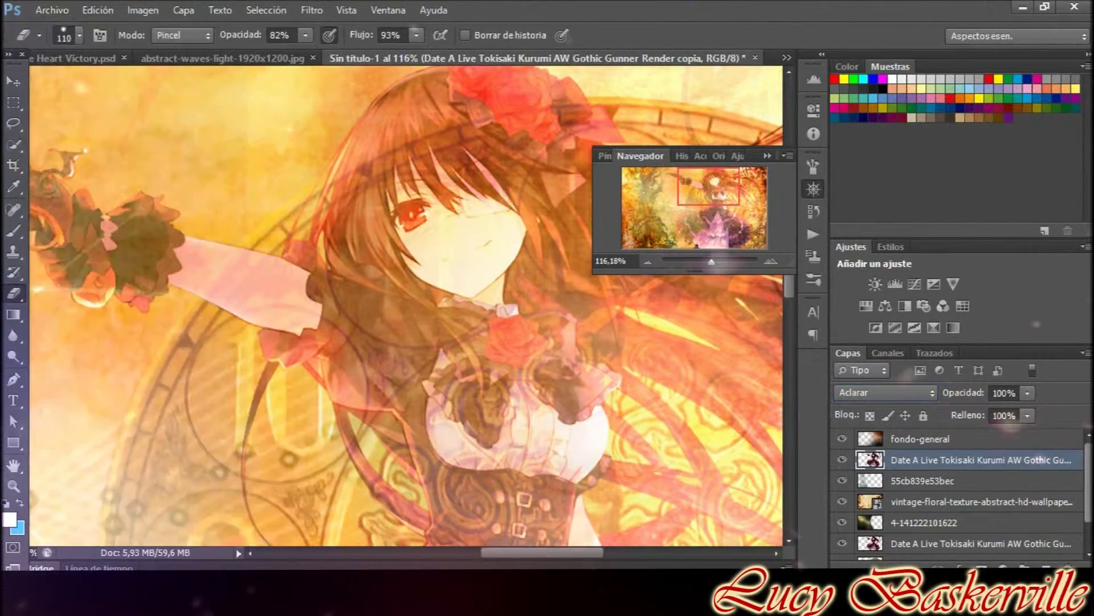
pyautogui.write('Kur')
pyautogui.press('Home')
pyautogui.write('Date a Live')
pyautogui.press('End')
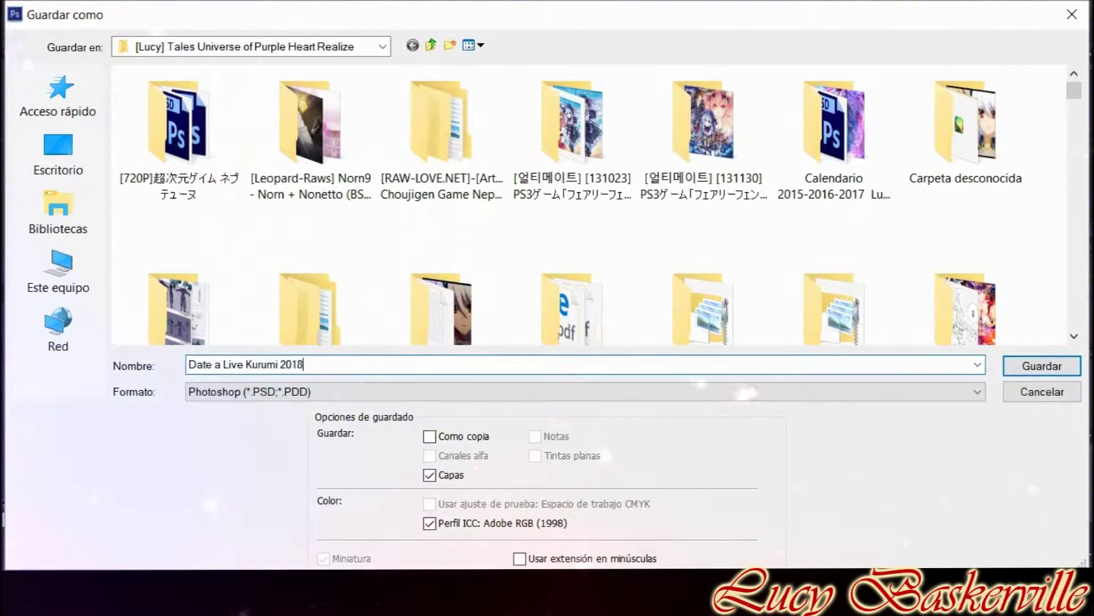
pyautogui.press('Return')
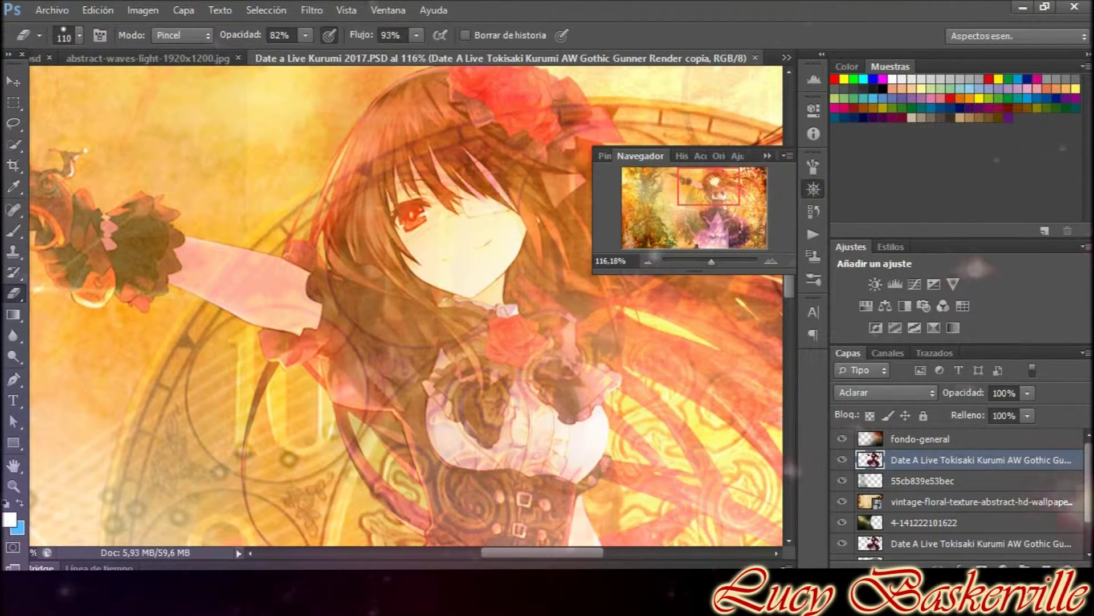
# Select the 55cb839e53bec layer and browse the Nik Collection filters.
pyautogui.hotkey('alt', ']')
pyautogui.hotkey('alt', '[')
pyautogui.hotkey('alt', '[')
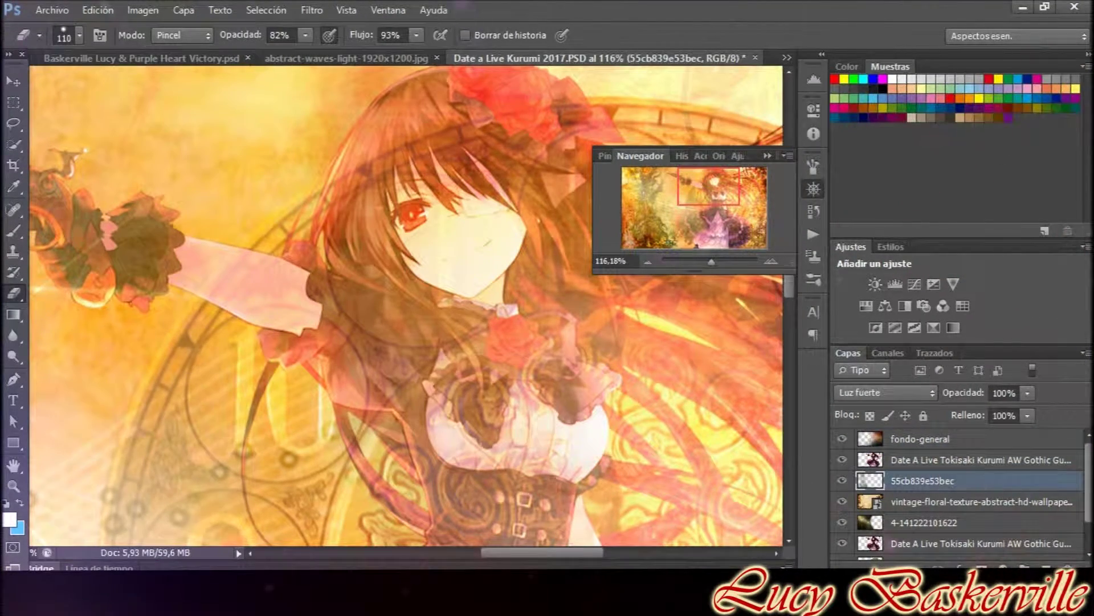
pyautogui.click(312, 9)
pyautogui.press('Escape')
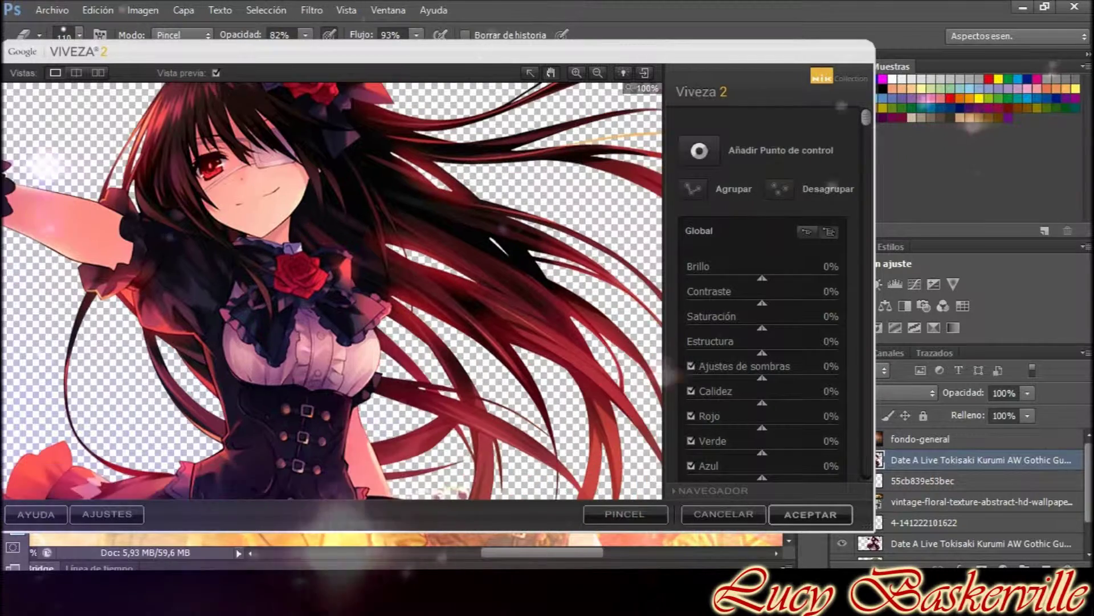
# In Viveza 2, lower brightness to -10%, add an RGB curve point, and apply.
pyautogui.moveTo(756, 278); pyautogui.dragTo(754, 277)
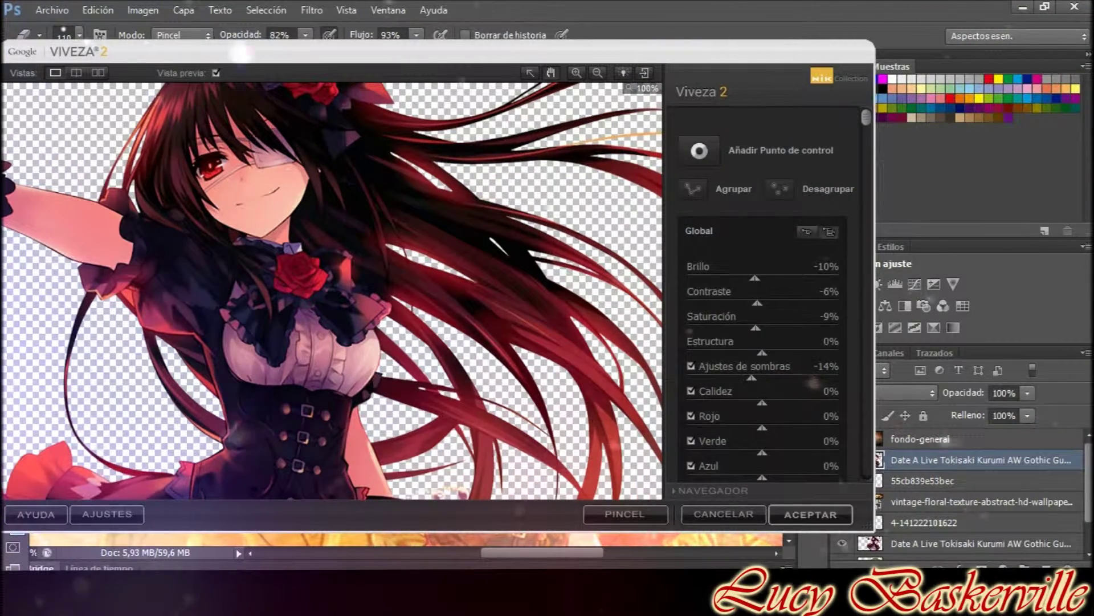
pyautogui.scroll(-10, 763, 285)
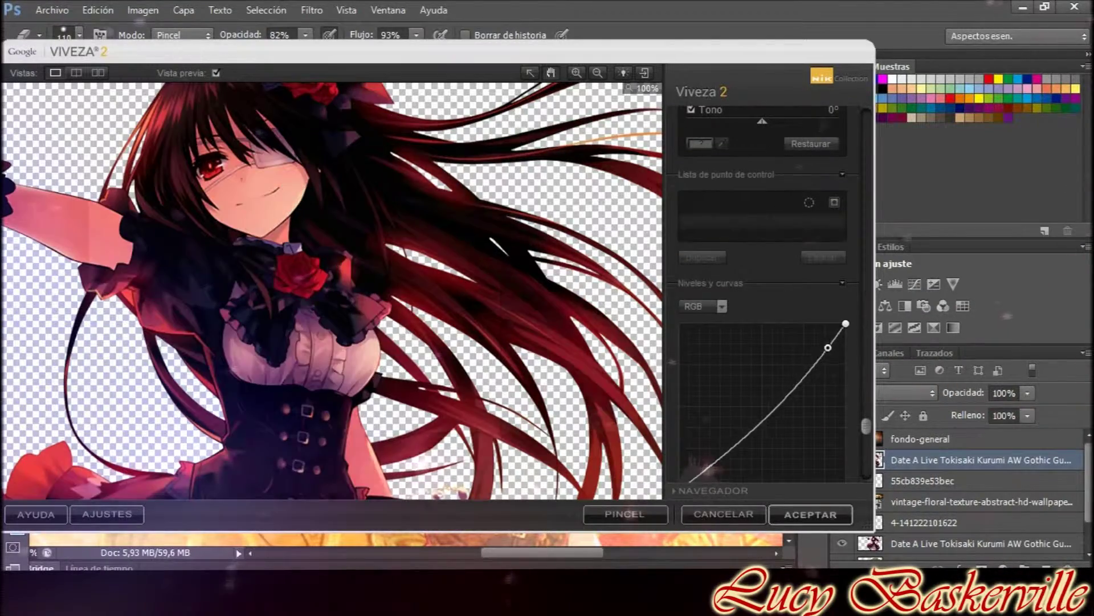
pyautogui.click(711, 458)
pyautogui.moveTo(831, 338); pyautogui.dragTo(831, 347)
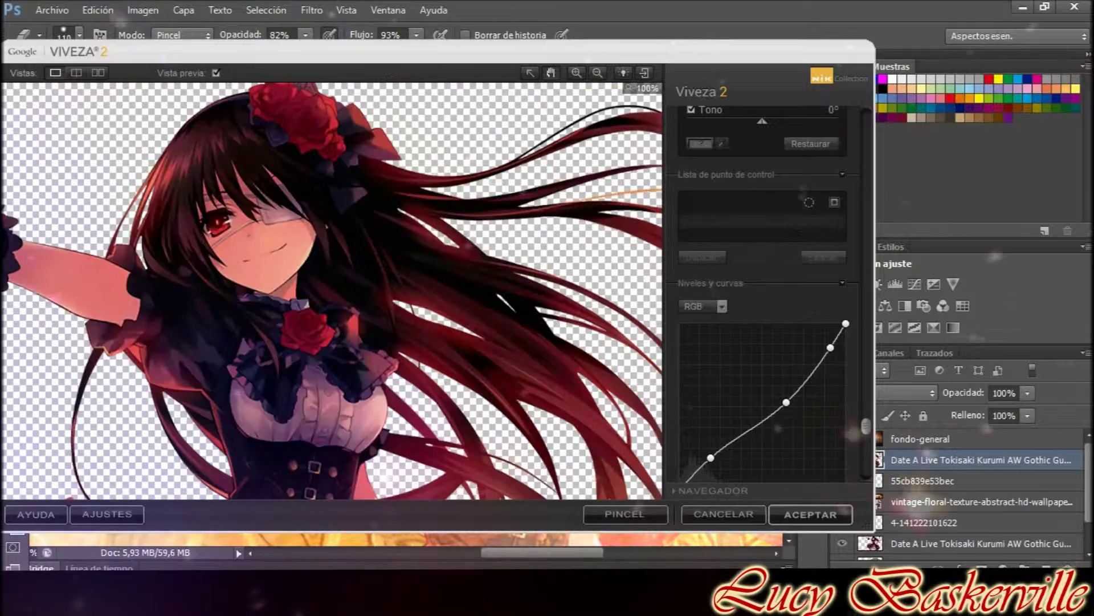
pyautogui.scroll(-1, 755, 475)
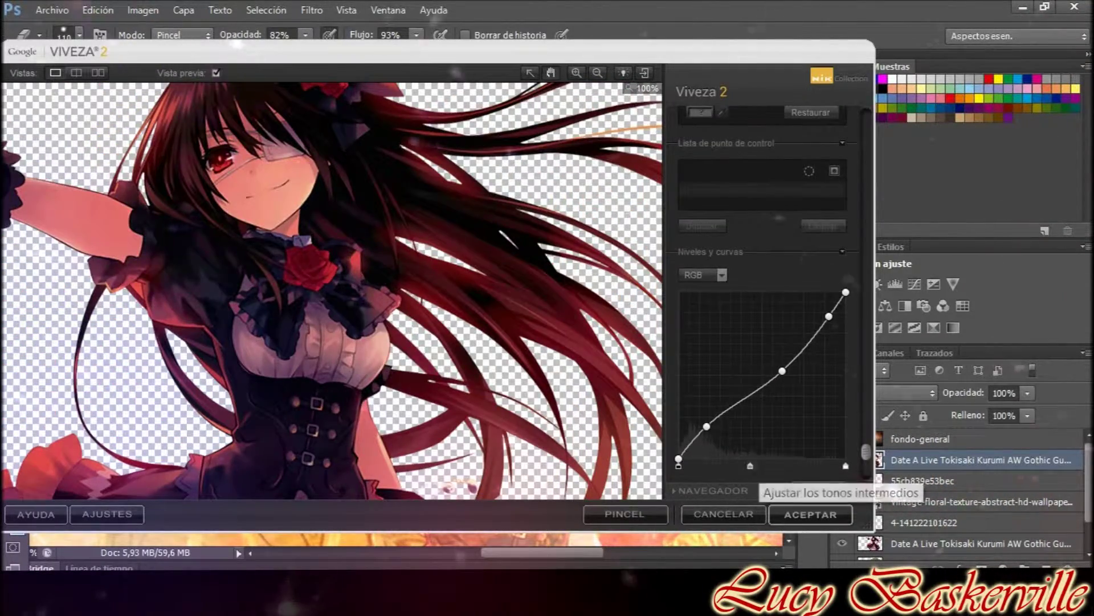
pyautogui.click(811, 514)
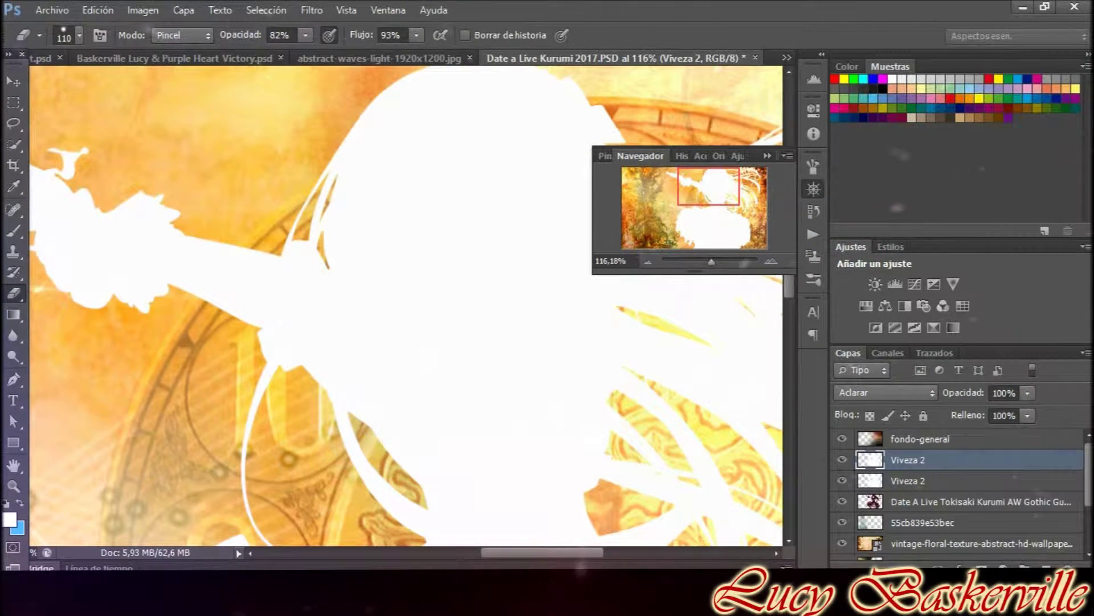
# Duplicate the Date A Live layer and select the layer above it.
pyautogui.rightClick(917, 502)
pyautogui.click(660, 139)
pyautogui.press('Return')
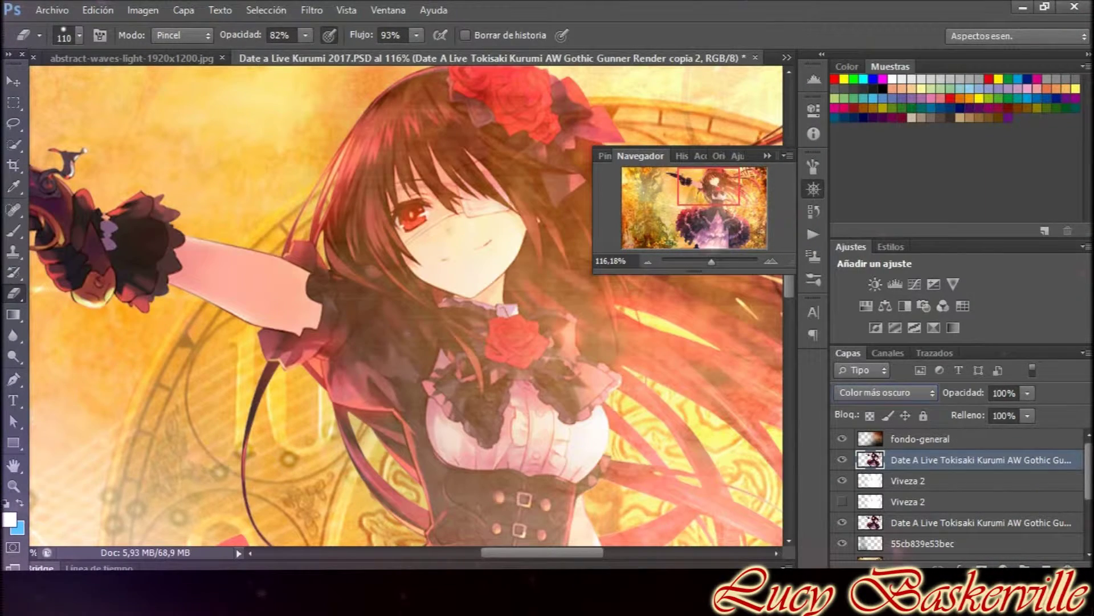
pyautogui.hotkey('alt', ']')
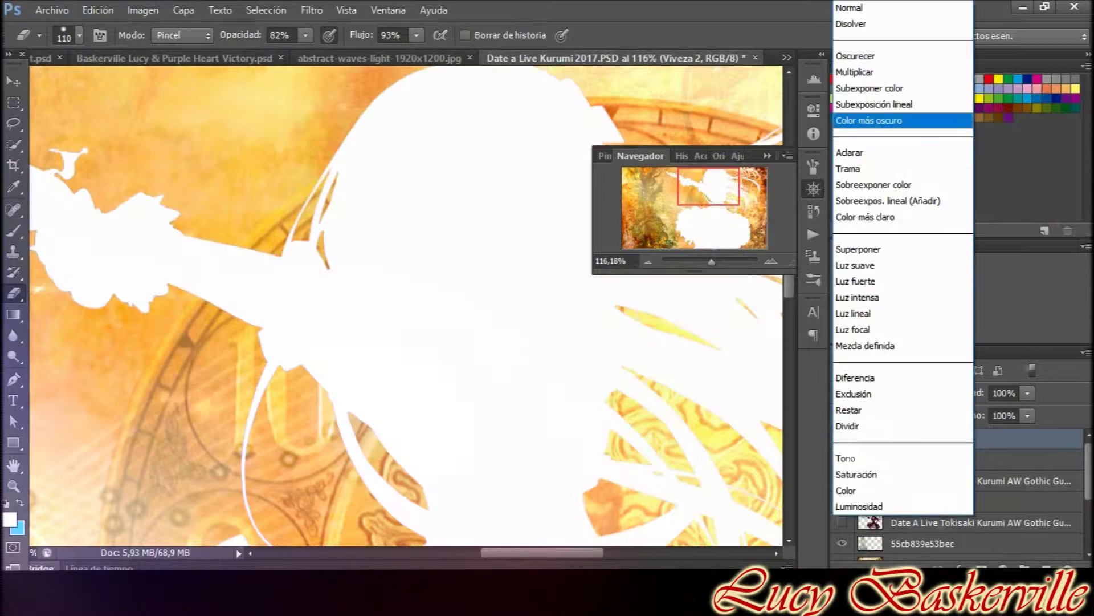
# Try Subexposición lineal and Trama blending on the layer and adjust its opacity.
pyautogui.press('Up')
pyautogui.press('Return')
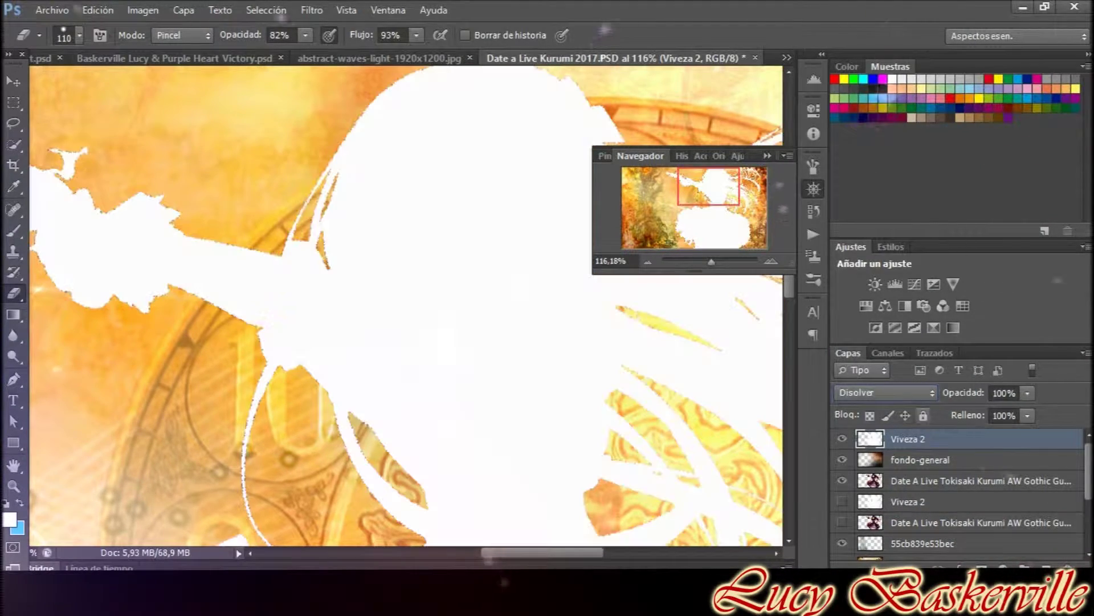
pyautogui.press('Down')
pyautogui.press('Return')
pyautogui.click(1028, 392)
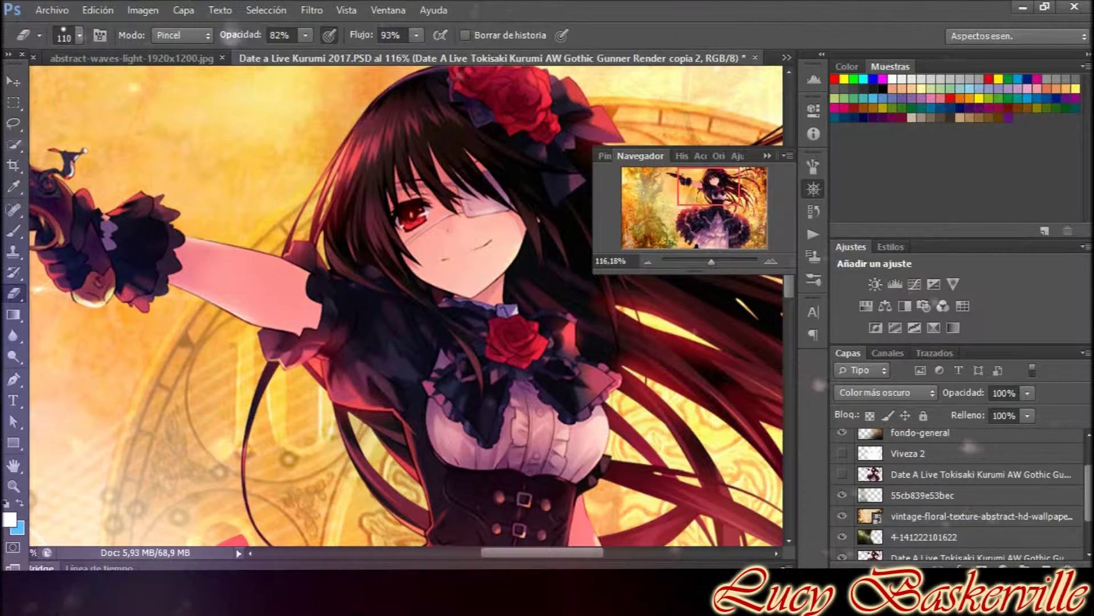
pyautogui.scroll(1, 958, 490)
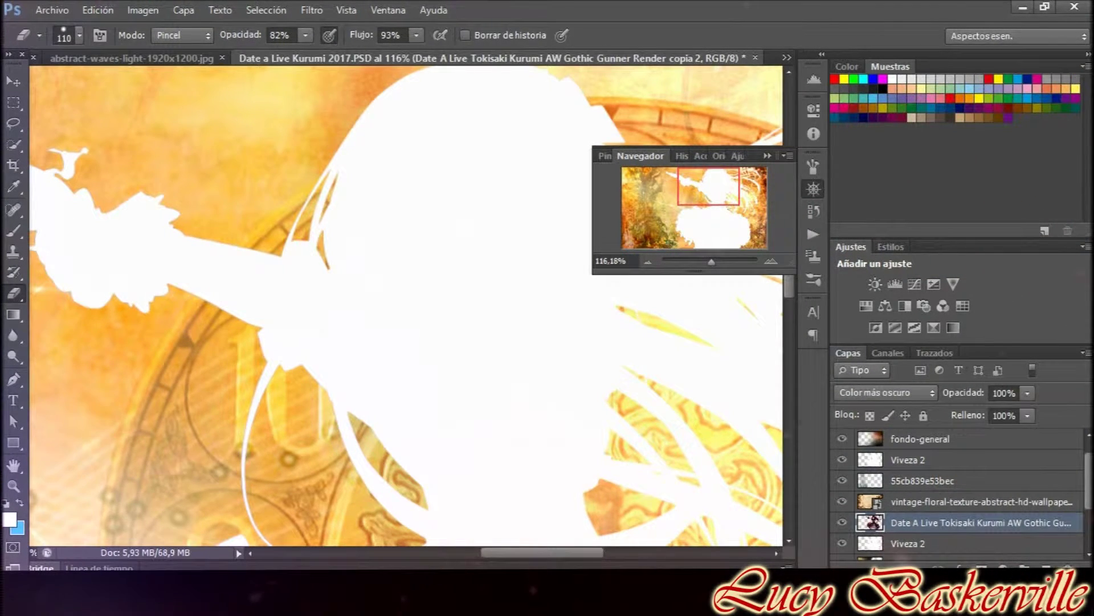
pyautogui.scroll(1, 958, 490)
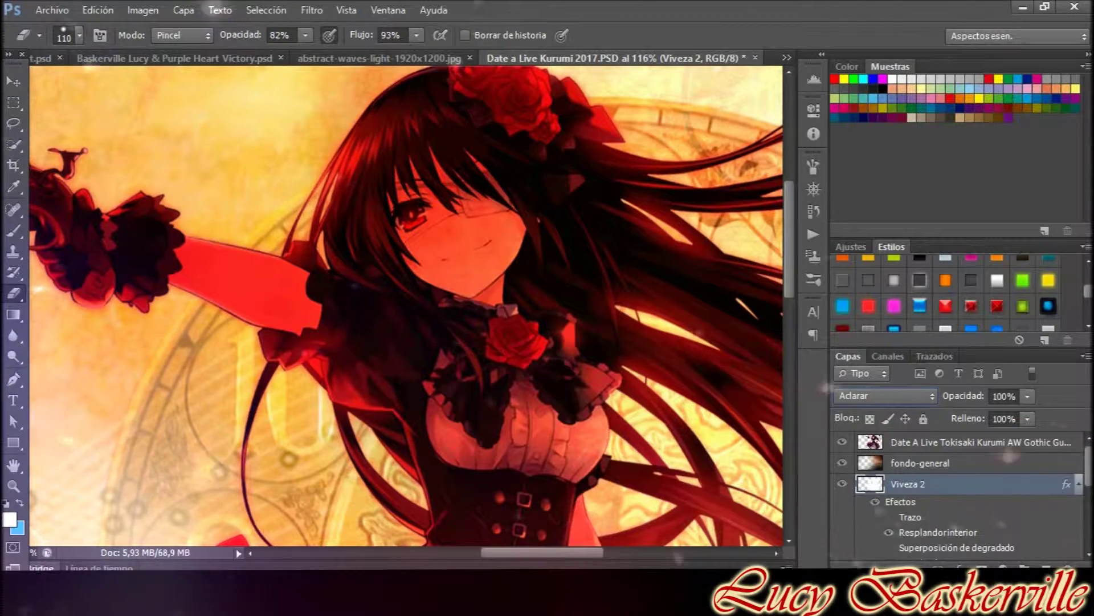
# Hide the red gradient overlay and shift the Color Balance midtones between magenta and green.
pyautogui.click(888, 547)
pyautogui.click(143, 9)
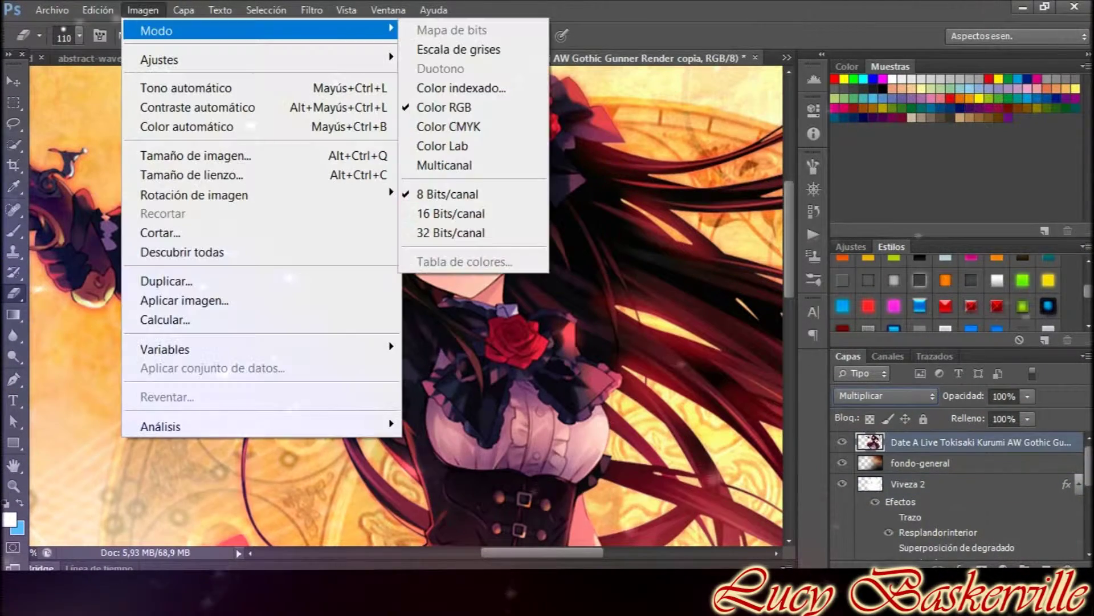
pyautogui.click(470, 184)
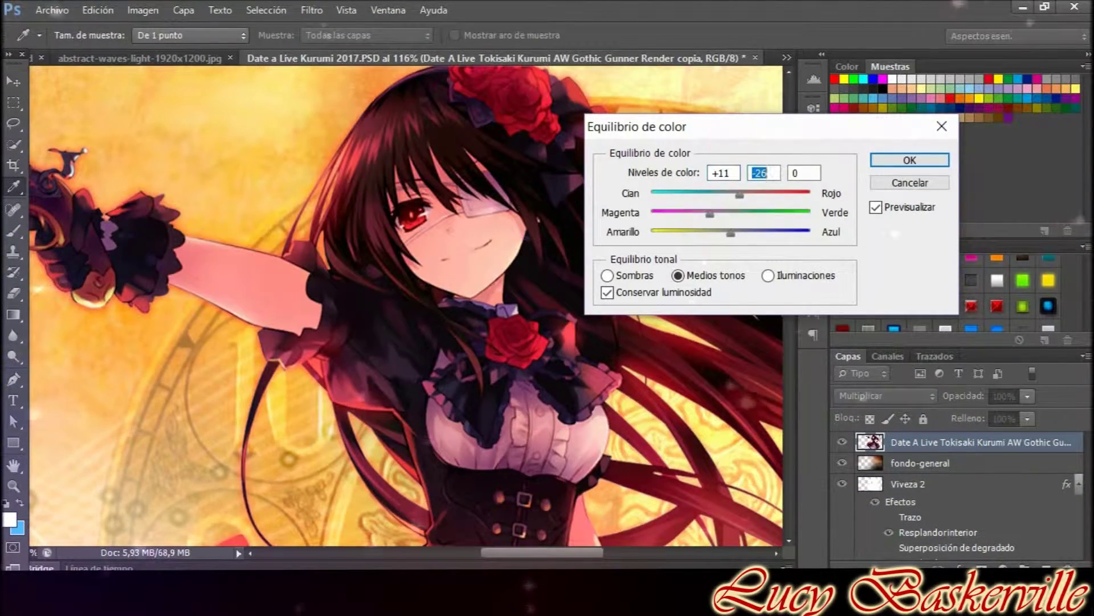
pyautogui.moveTo(709, 214); pyautogui.dragTo(744, 214)
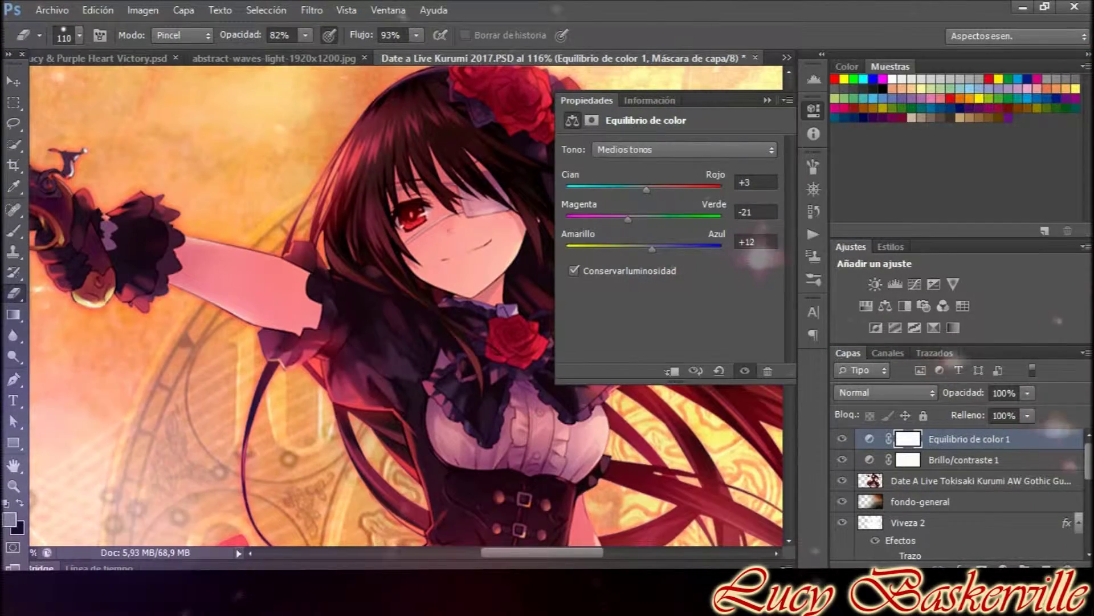
pyautogui.hotkey('ctrl', '0')
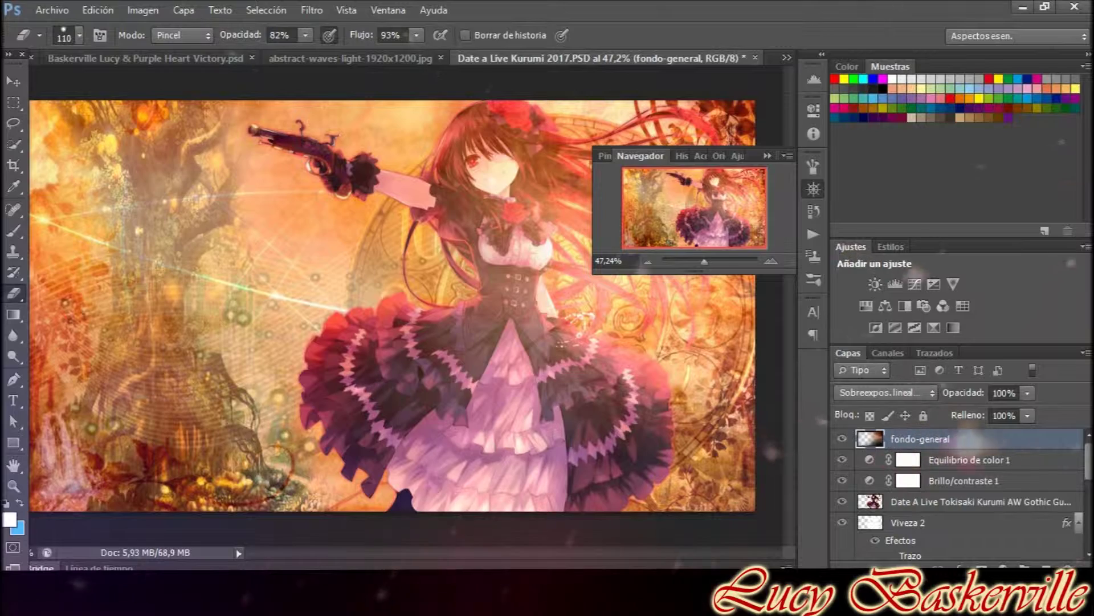
# Flip the fondo-general background layer with Free Transform.
pyautogui.press('v')
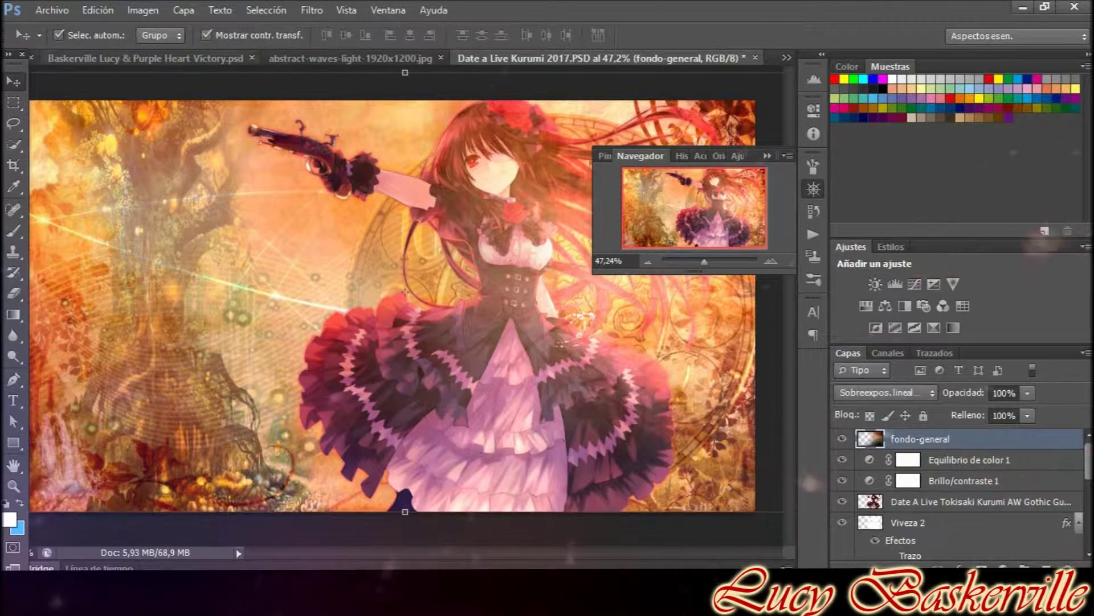
pyautogui.hotkey('ctrl', 't')
pyautogui.rightClick(216, 165)
pyautogui.click(291, 425)
pyautogui.press('Return')
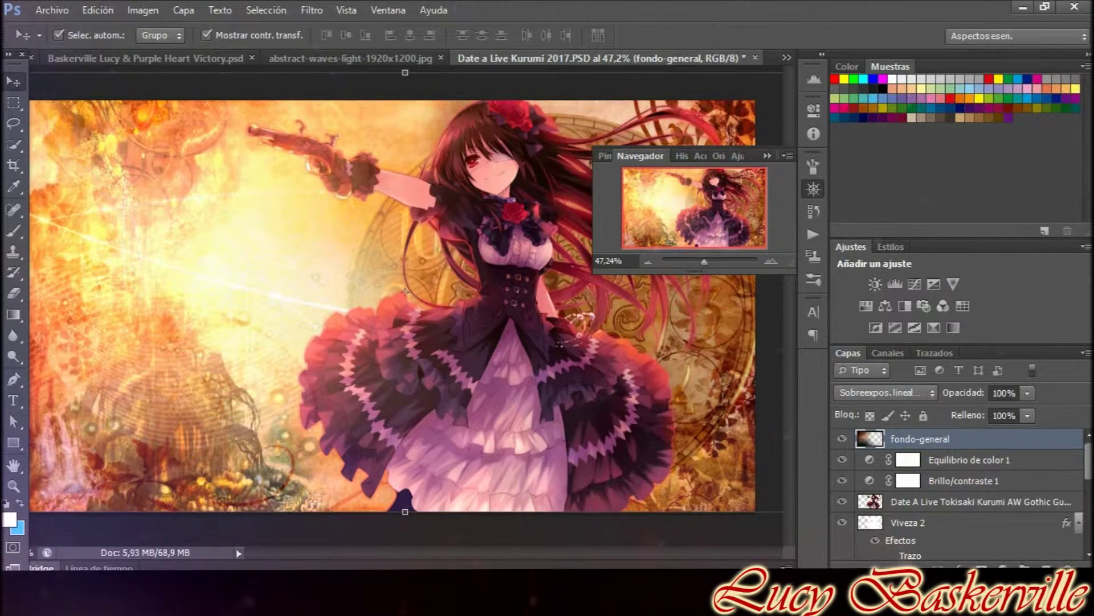
pyautogui.scroll(-3, 957, 491)
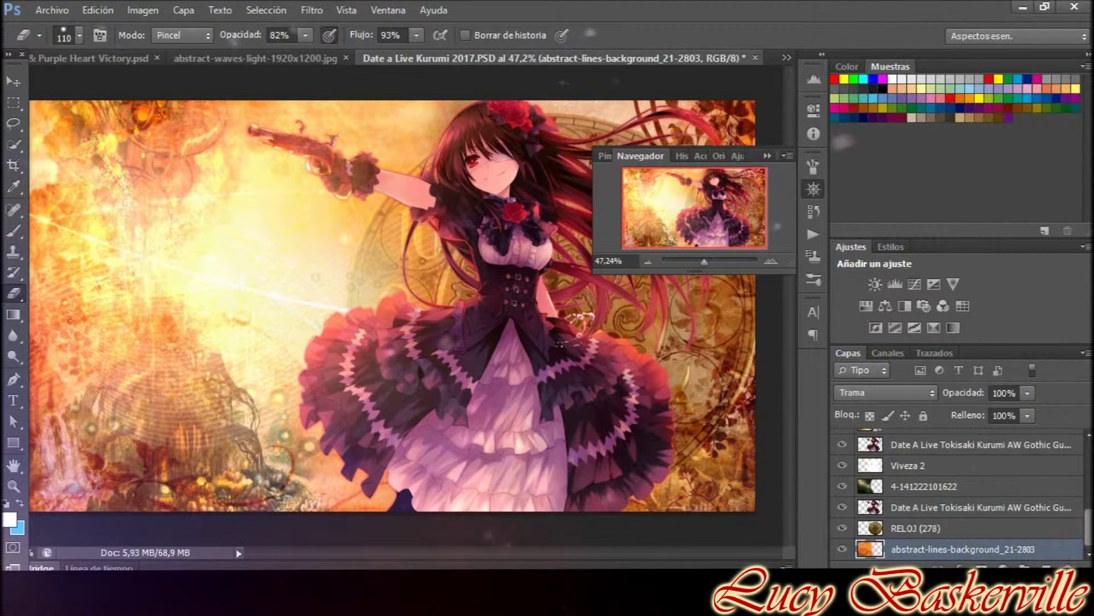
# Add a new 3-17 13-43-04 texture layer below RELOJ (278) and select it.
pyautogui.hotkey('alt', ']')
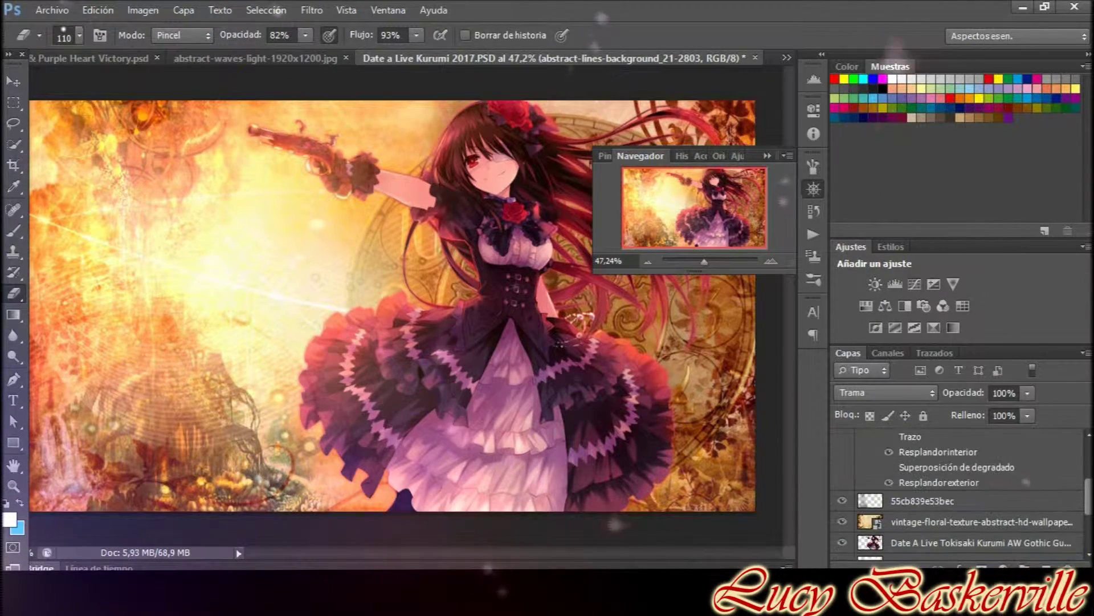
pyautogui.hotkey('alt', ']')
pyautogui.hotkey('alt', ']')
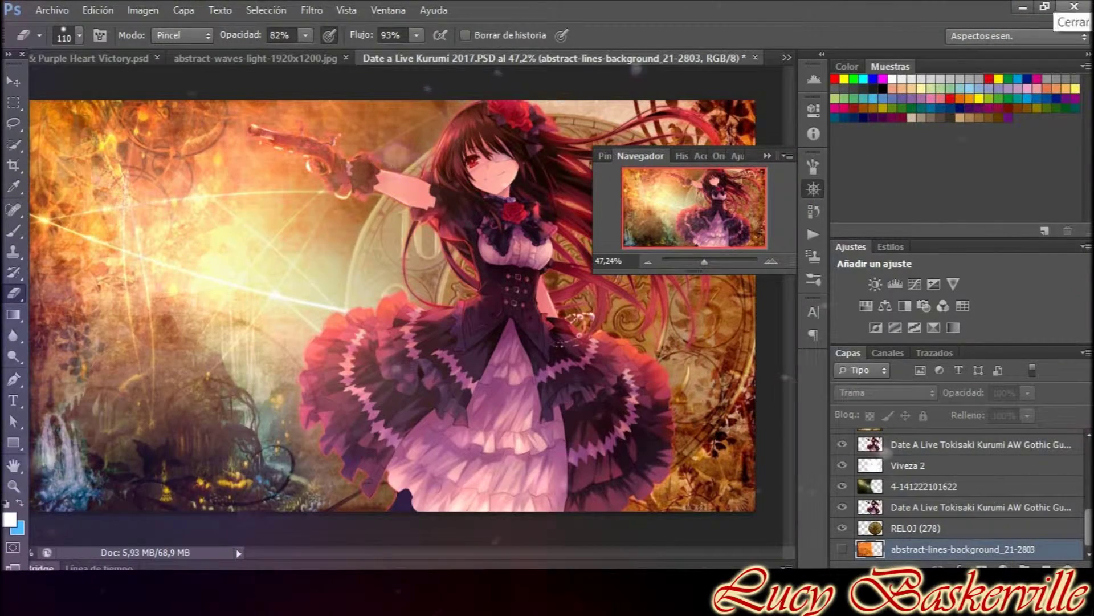
pyautogui.hotkey('alt', ']')
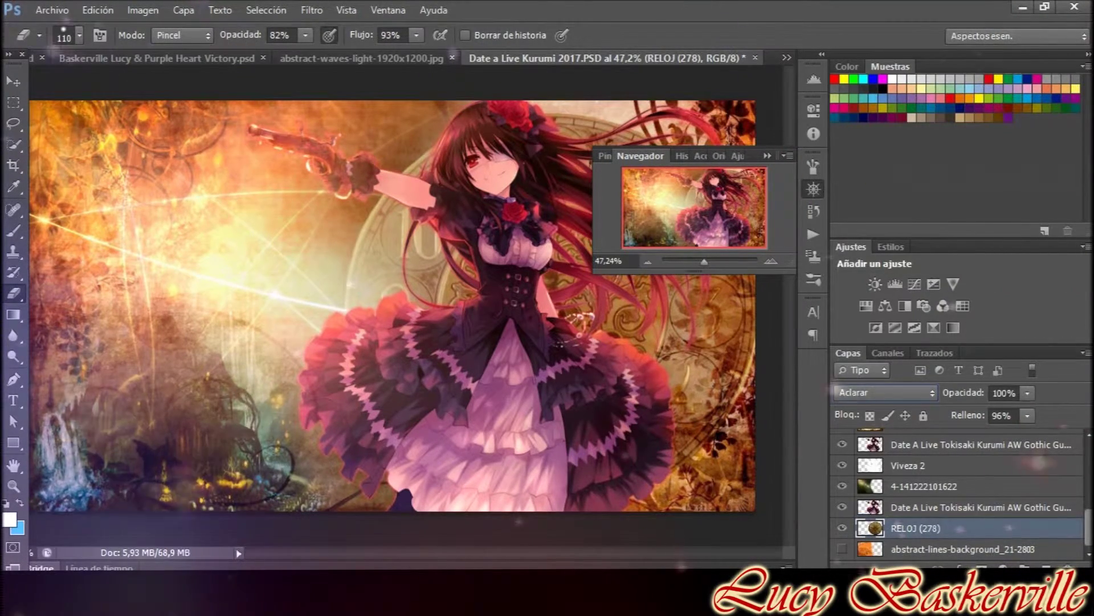
pyautogui.hotkey('ctrl', '[')
pyautogui.hotkey('alt', ']')
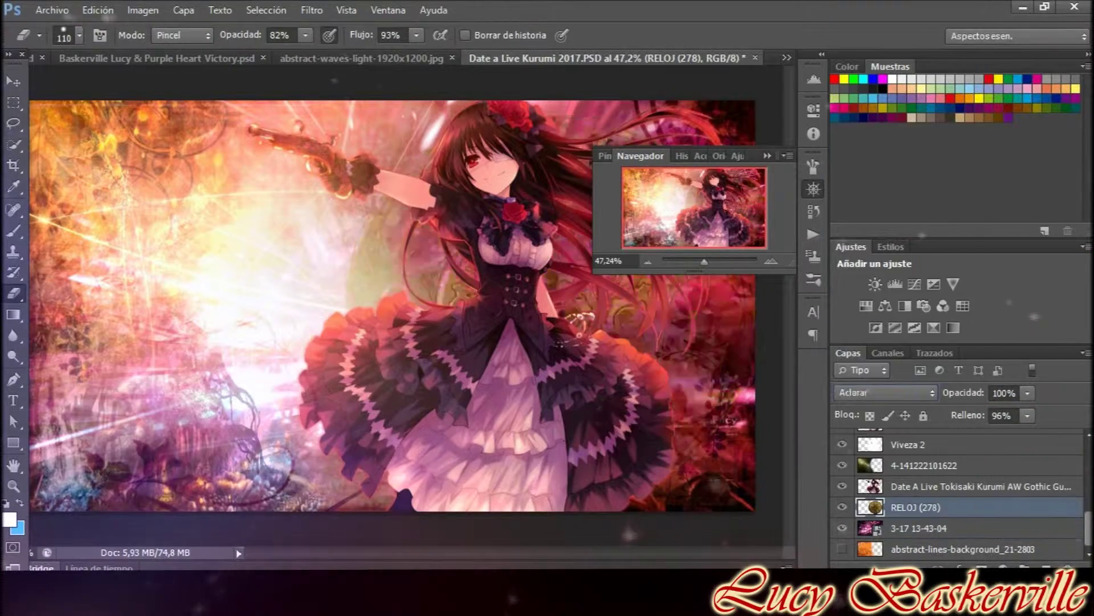
pyautogui.hotkey('alt', '[')
# Open Color Balance for the new texture and blend the render copy as Luz focal.
pyautogui.press('b')
pyautogui.click(143, 10)
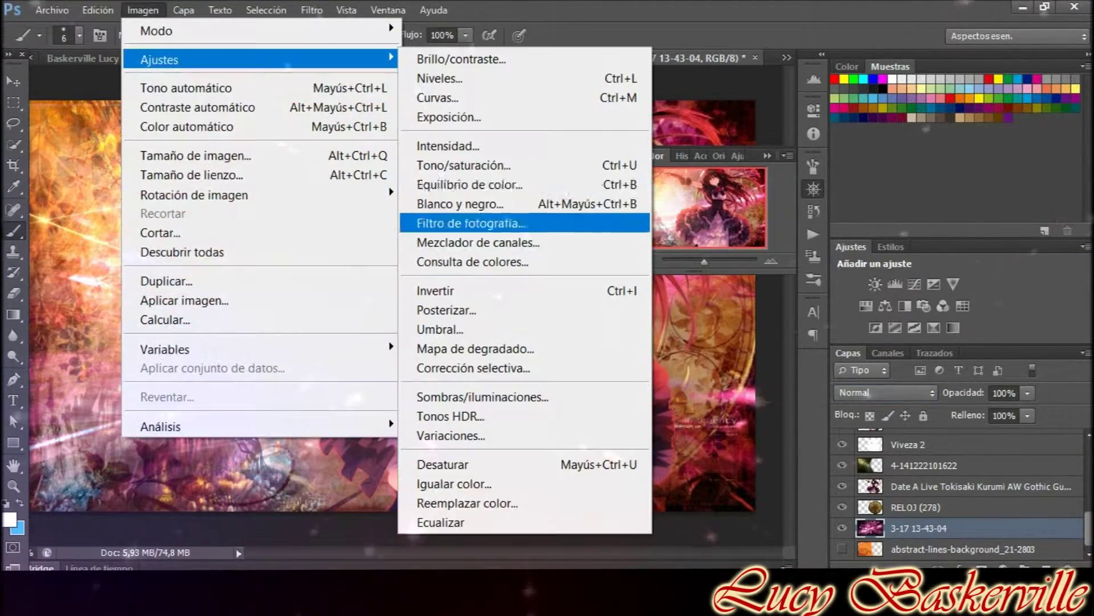
pyautogui.click(470, 184)
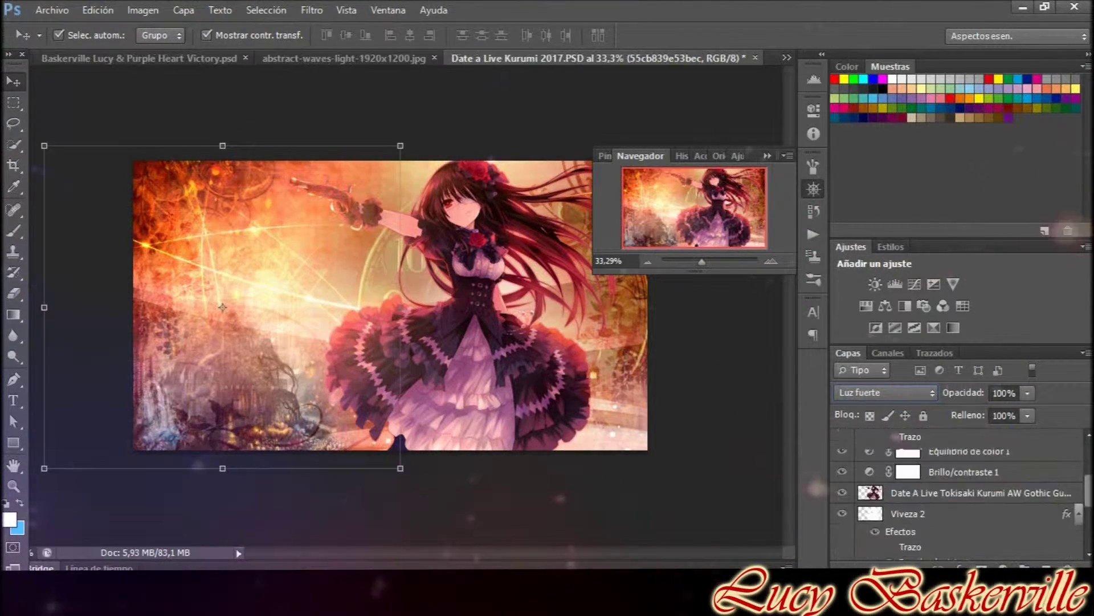
pyautogui.hotkey('shift', '+')
pyautogui.hotkey('shift', '+')
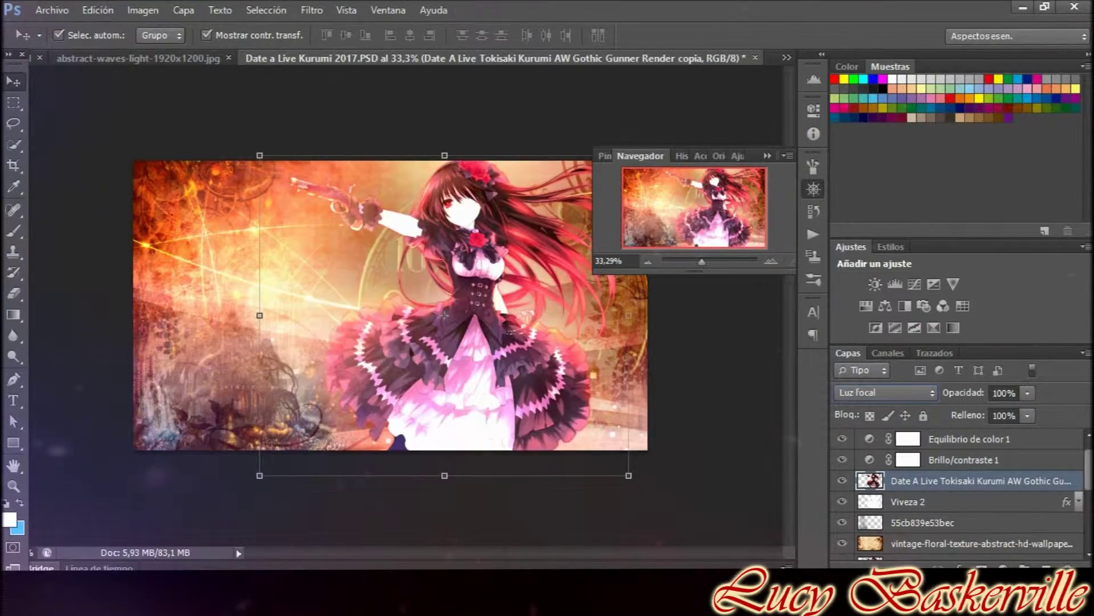
# Darken the Kurumi render copy to brightness −52 and apply Hue/Saturation to it.
pyautogui.click(143, 10)
pyautogui.click(501, 54)
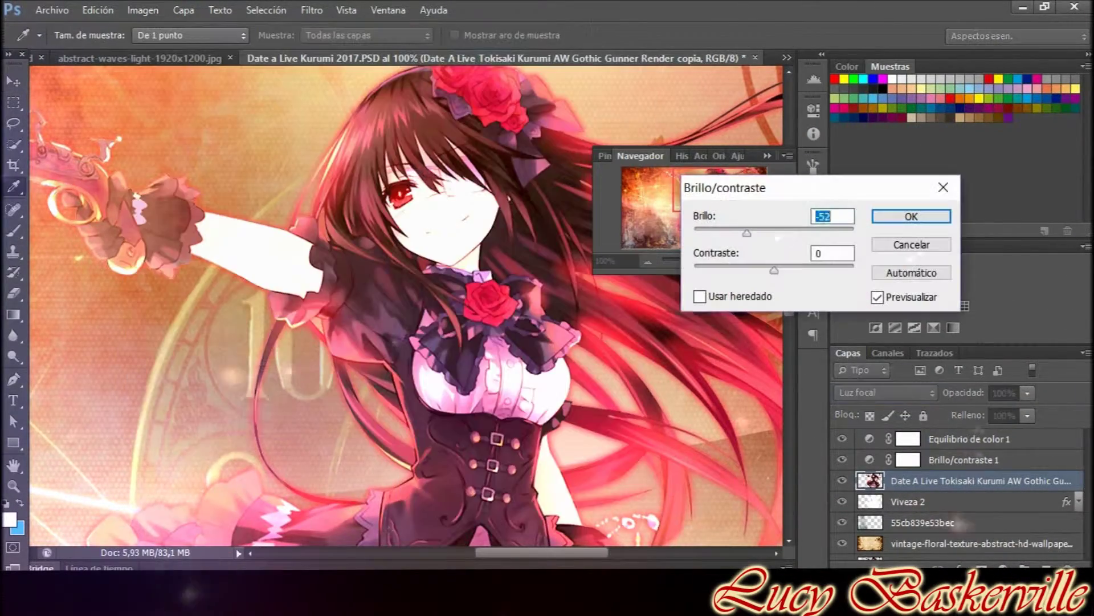
pyautogui.click(912, 217)
pyautogui.click(143, 10)
pyautogui.click(513, 167)
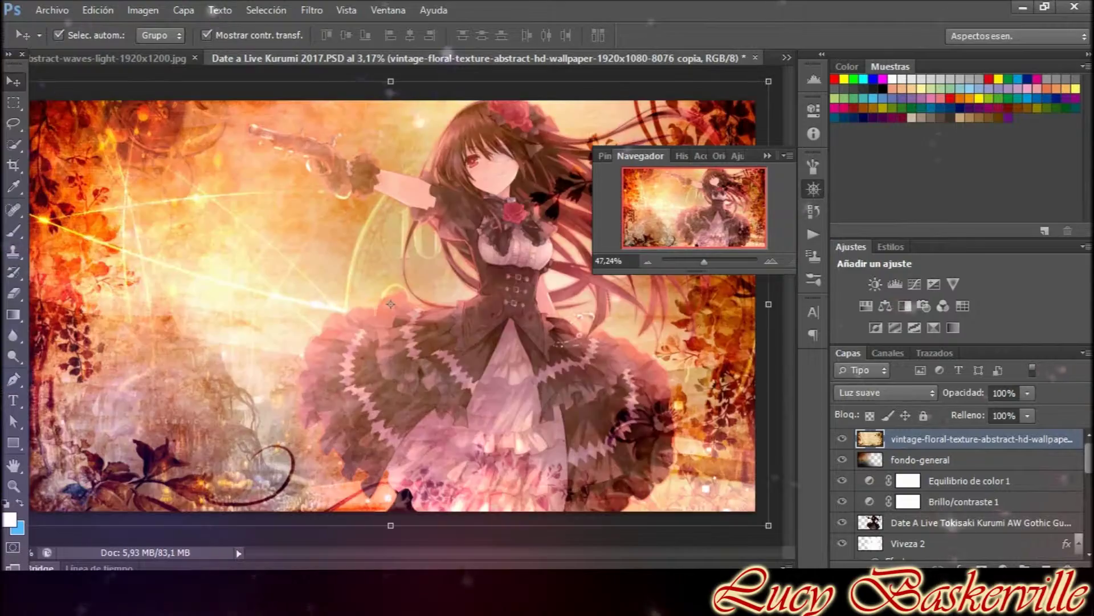
# Scale the golden light-streak layer so it covers the whole canvas.
pyautogui.press(']')
pyautogui.press(']')
pyautogui.press(']')
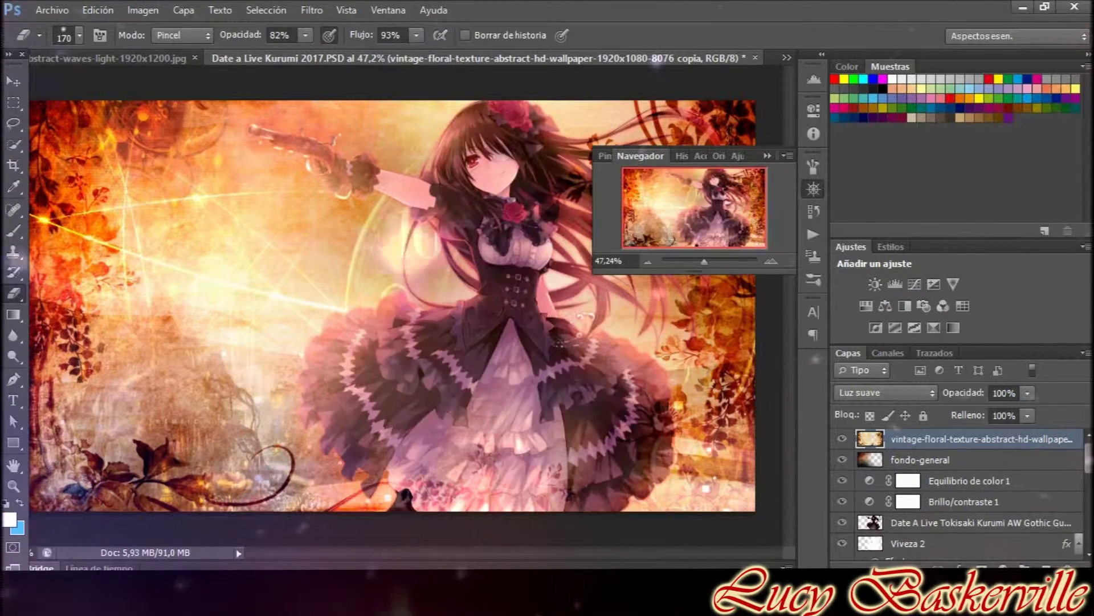
pyautogui.press('y')
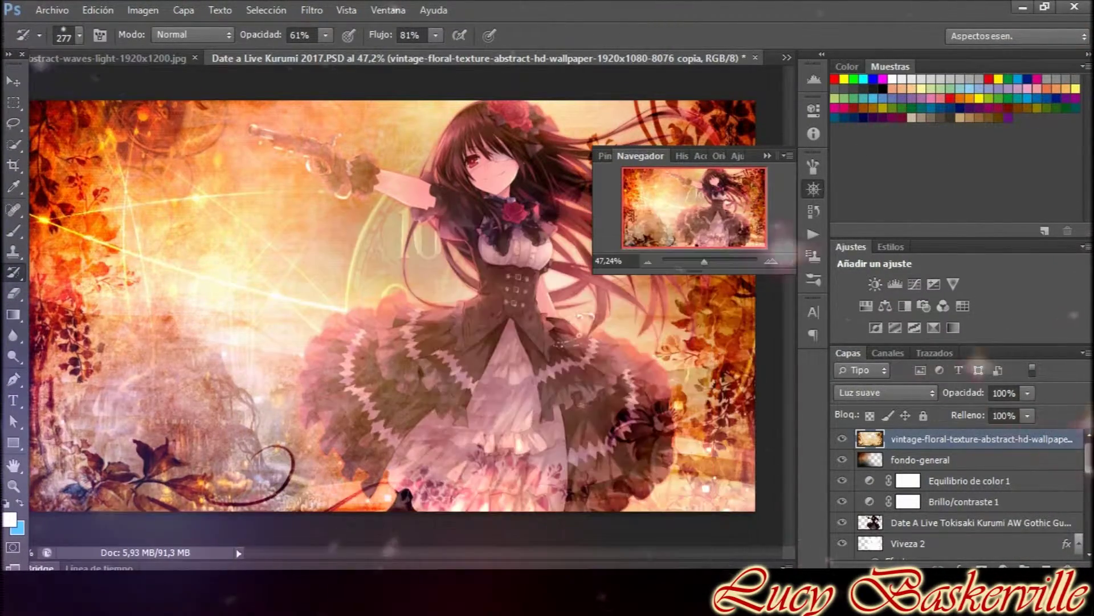
pyautogui.moveTo(79, 107); pyautogui.dragTo(34, 94)
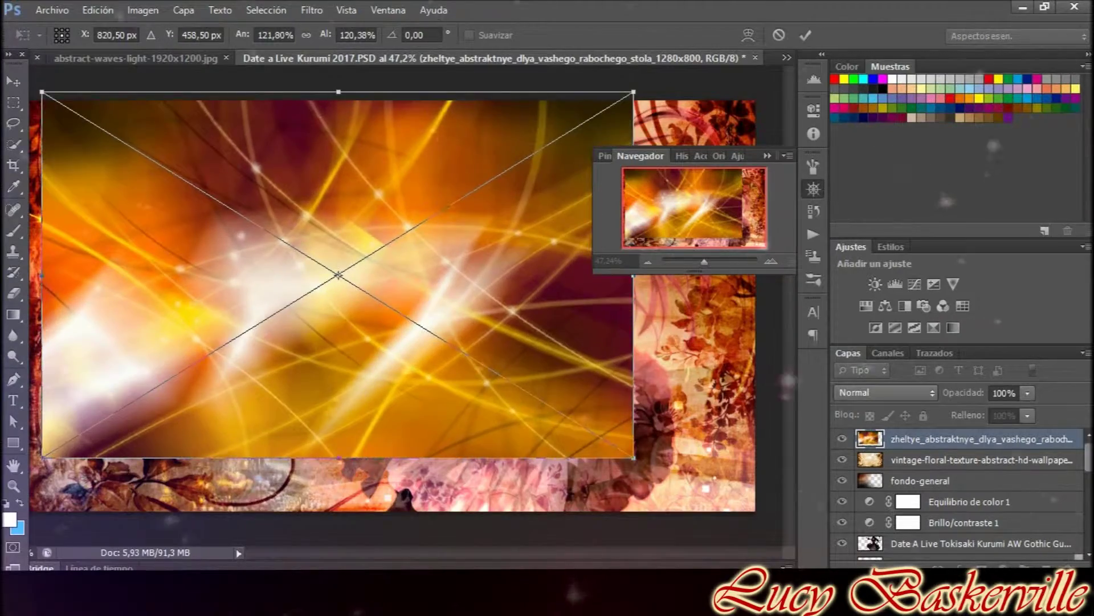
pyautogui.moveTo(633, 458); pyautogui.dragTo(771, 501)
pyautogui.moveTo(34, 502); pyautogui.dragTo(30, 521)
pyautogui.press('Return')
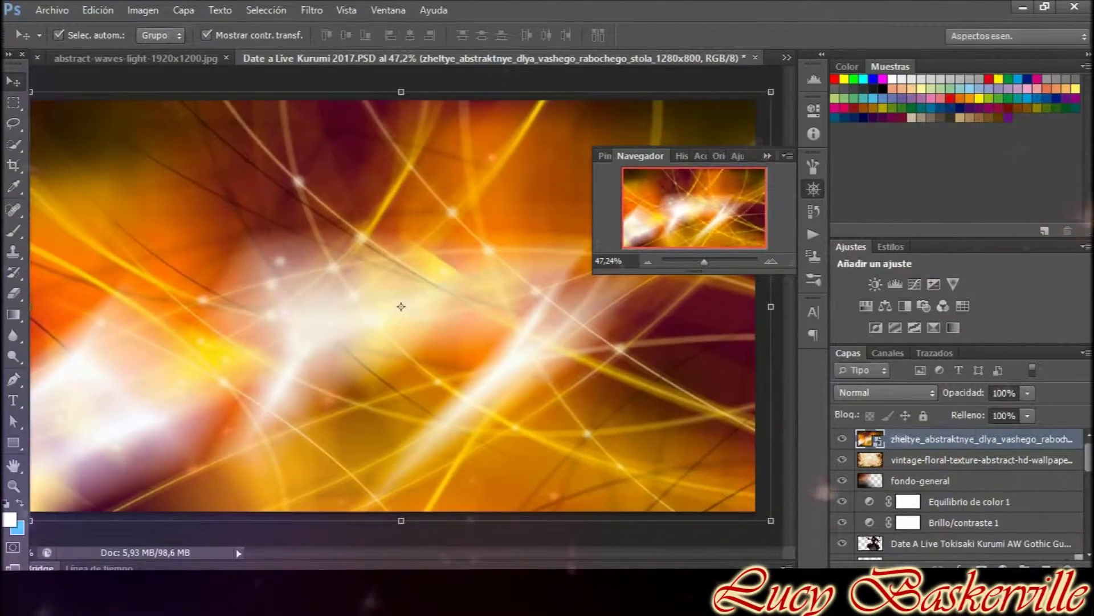
# Try blend modes on the light streaks, raise the layer, and settle on Luz suave.
pyautogui.hotkey('shift', '+')
pyautogui.hotkey('shift', '+')
pyautogui.hotkey('shift', '+')
pyautogui.hotkey('shift', '+')
pyautogui.hotkey('shift', '+')
pyautogui.hotkey('shift', '+')
pyautogui.hotkey('shift', '+')
pyautogui.hotkey('shift', '+')
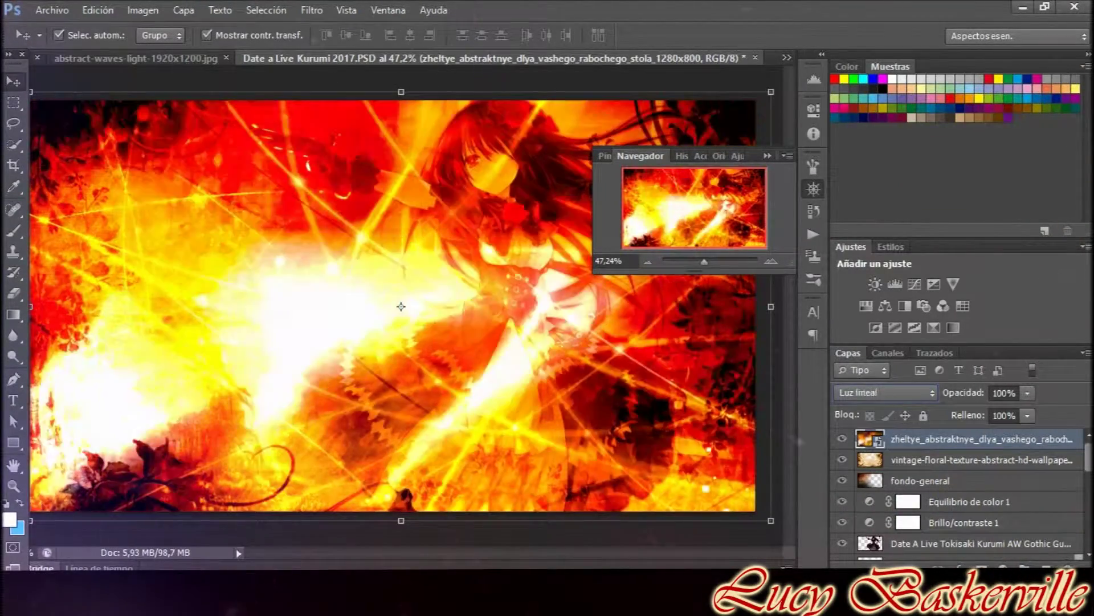
pyautogui.hotkey('shift', '+')
pyautogui.hotkey('shift', '+')
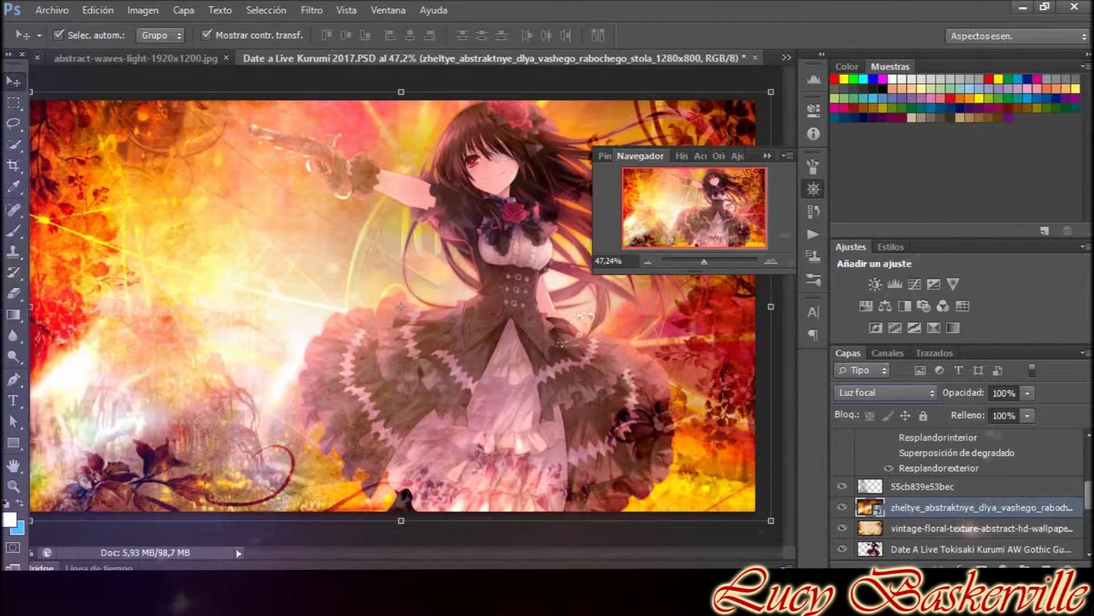
pyautogui.hotkey('shift', '+')
pyautogui.hotkey('shift', '+')
pyautogui.hotkey('shift', '+')
pyautogui.hotkey('shift', '+')
pyautogui.hotkey('shift', '+')
pyautogui.hotkey('shift', '+')
pyautogui.hotkey('shift', '+')
pyautogui.hotkey('shift', '+')
pyautogui.hotkey('shift', '+')
pyautogui.hotkey('shift', '+')
pyautogui.hotkey('shift', '+')
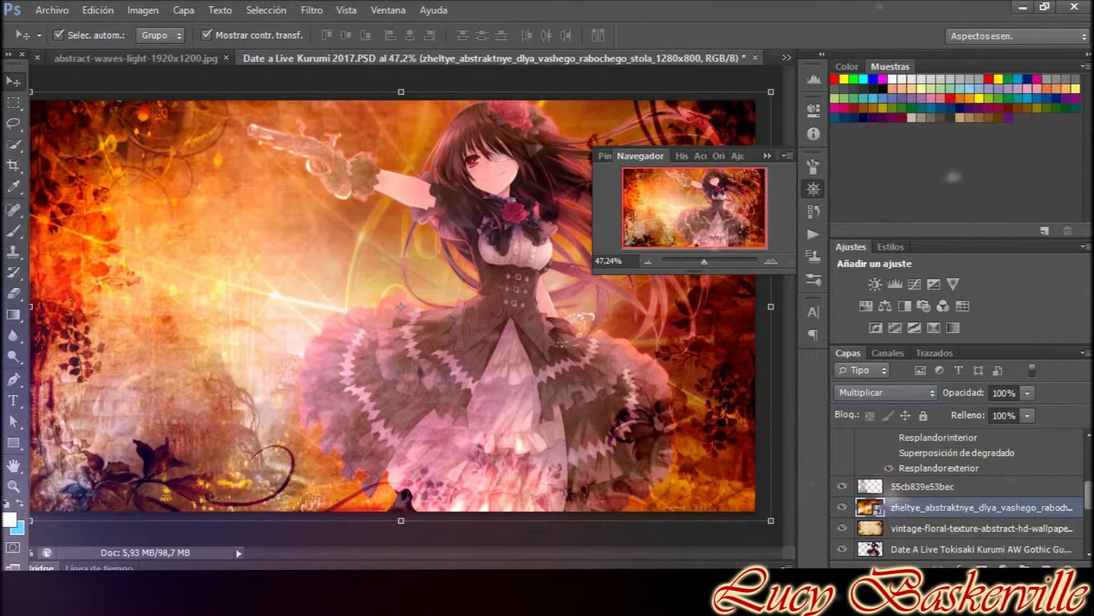
pyautogui.hotkey('shift', '+')
pyautogui.hotkey('shift', '+')
pyautogui.hotkey('shift', '+')
pyautogui.hotkey('shift', '+')
pyautogui.moveTo(980, 507)
pyautogui.mouseDown()
pyautogui.moveTo(895, 277)
pyautogui.moveTo(924, 436)
pyautogui.mouseUp()
pyautogui.hotkey('shift', '+')
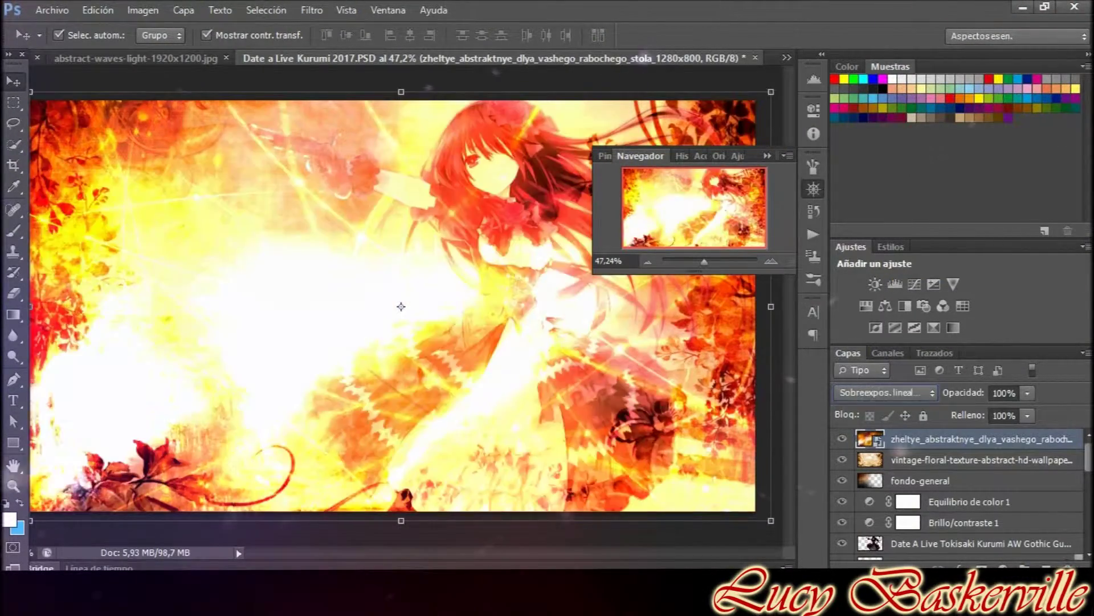
pyautogui.hotkey('shift', '+')
pyautogui.hotkey('shift', '+')
pyautogui.hotkey('shift', '+')
pyautogui.hotkey('shift', '+')
# Erase the light streaks over Kurumi's dress, keeping the layer in Luz suave.
pyautogui.press('e')
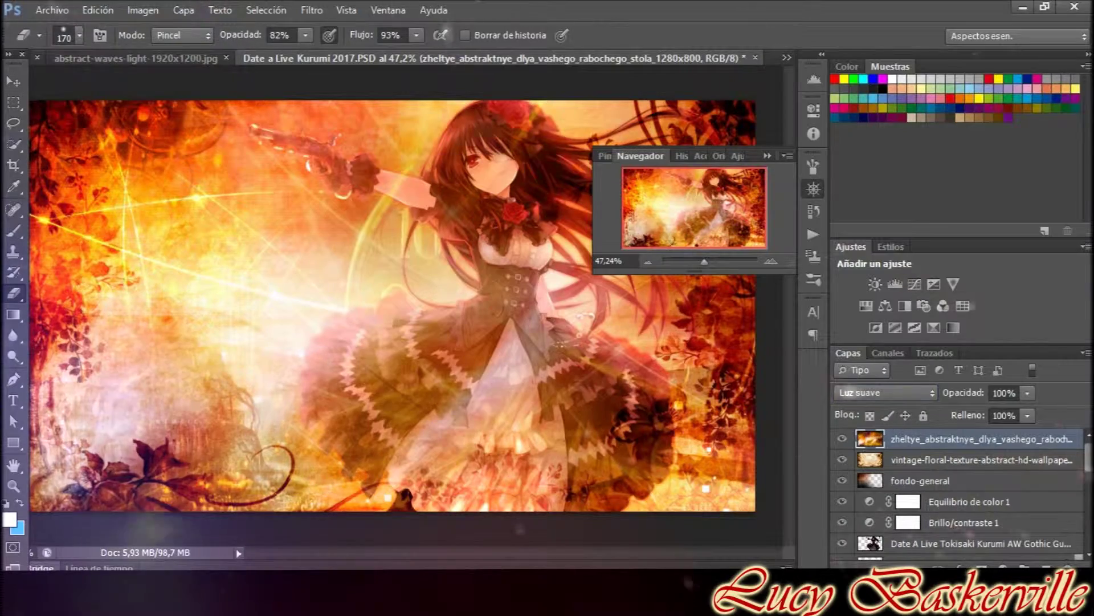
pyautogui.moveTo(377, 308); pyautogui.dragTo(561, 331)
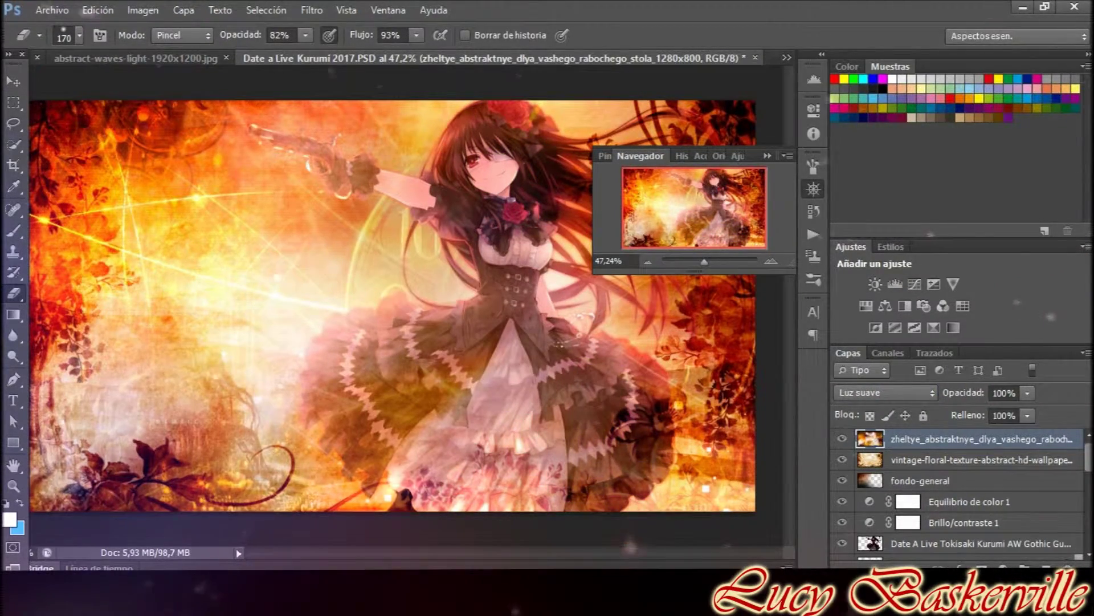
pyautogui.hotkey('shift', '-')
pyautogui.hotkey('shift', '-')
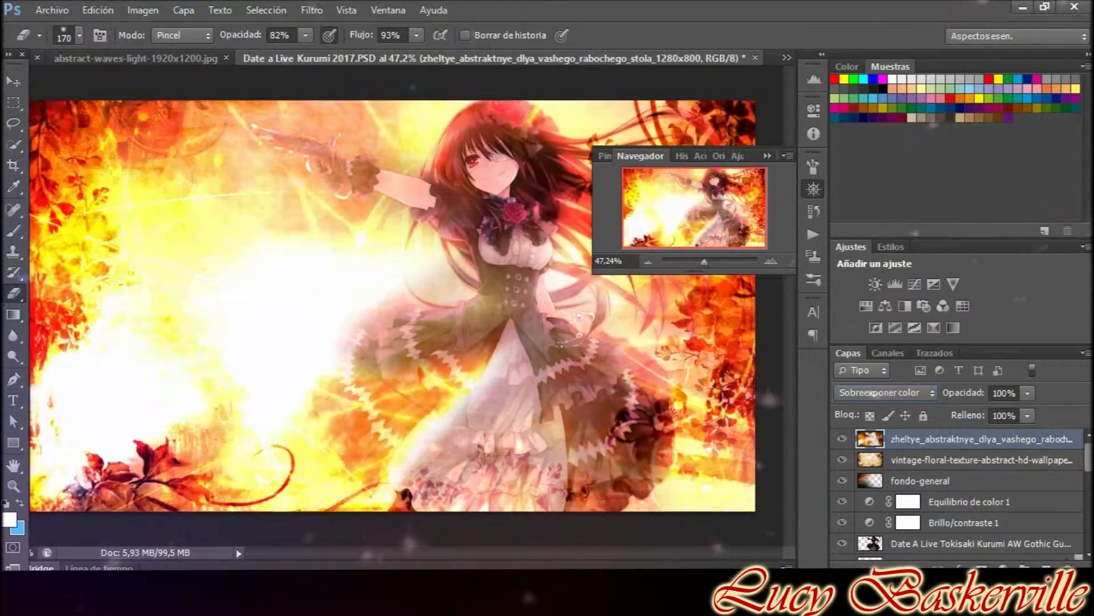
pyautogui.hotkey('shift', '+')
pyautogui.hotkey('shift', '+')
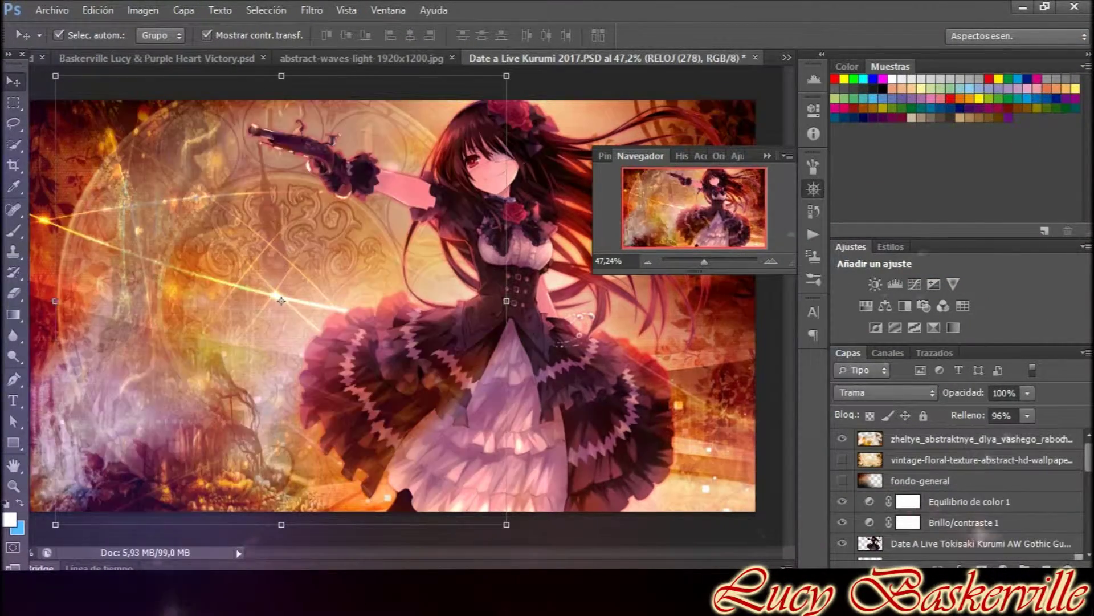
# Show the floral texture again, lift the Curves midpoint, and crop the image to its top.
pyautogui.click(842, 460)
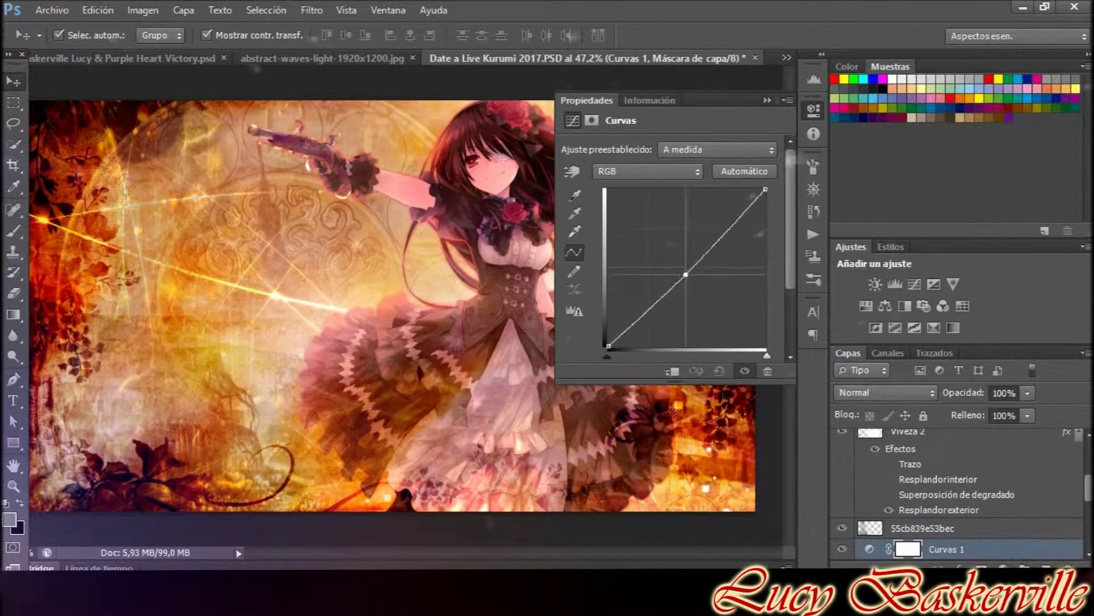
pyautogui.moveTo(686, 275); pyautogui.dragTo(703, 246)
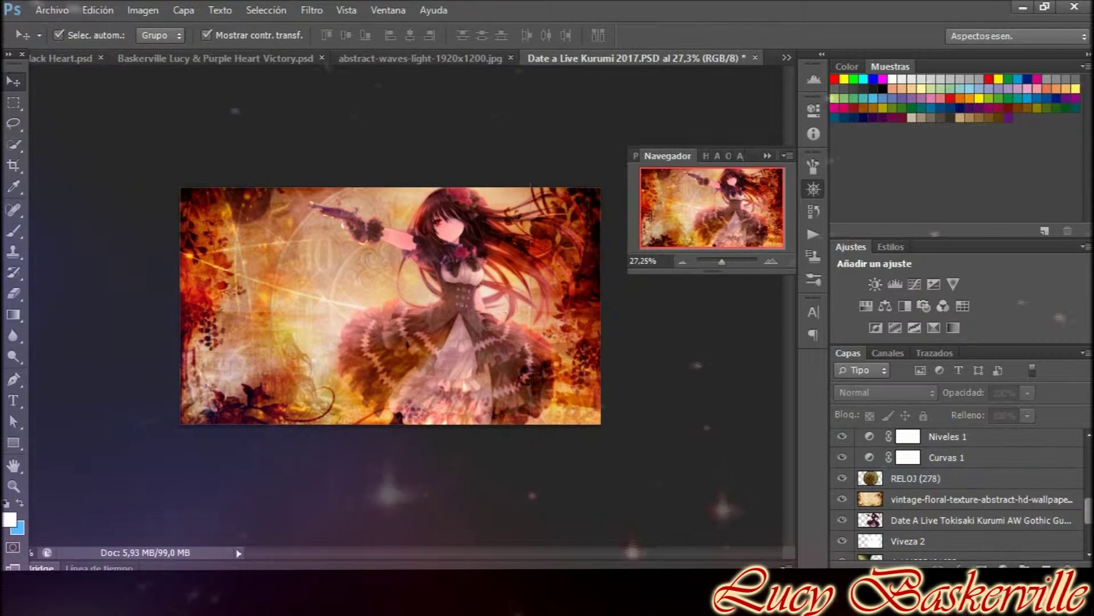
pyautogui.moveTo(251, 193); pyautogui.dragTo(250, 188)
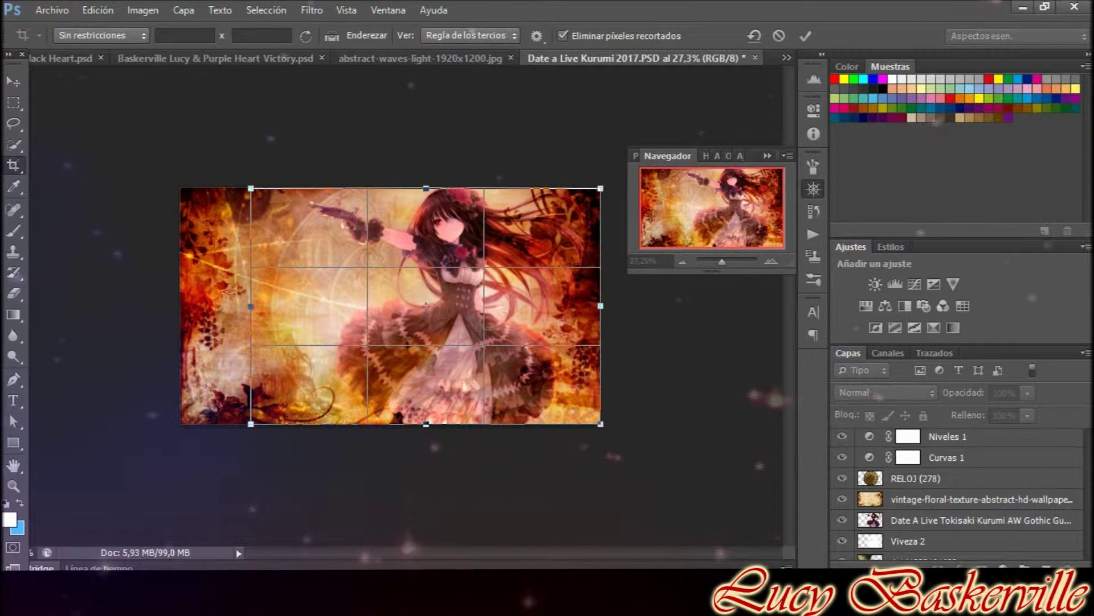
pyautogui.press('Return')
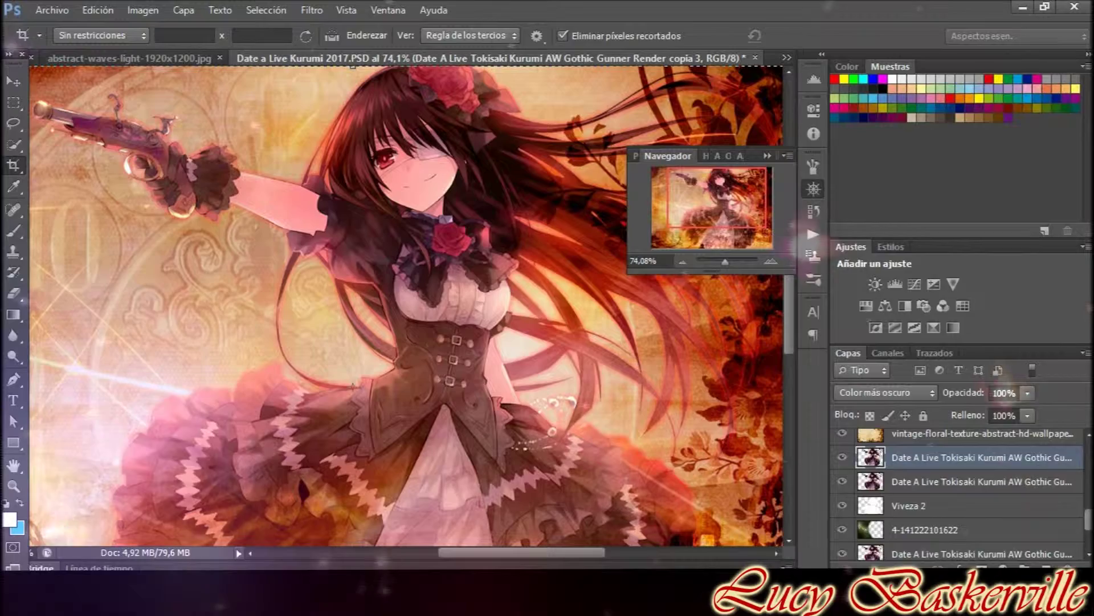
# Blend the third Kurumi render copy in Aclarar mode.
pyautogui.press('Up')
pyautogui.press('Return')
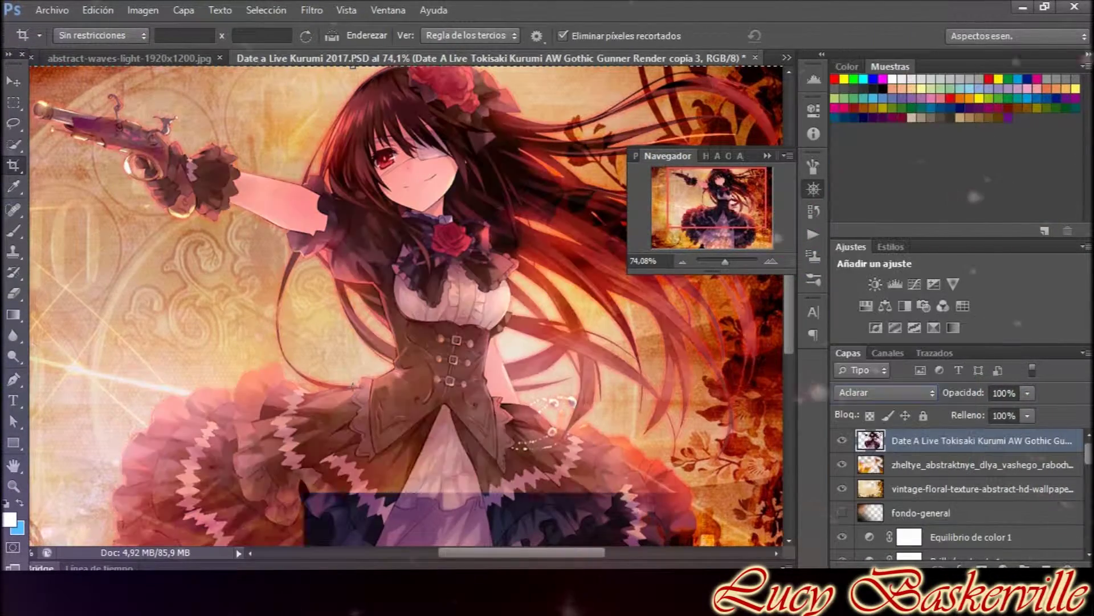
pyautogui.click(312, 10)
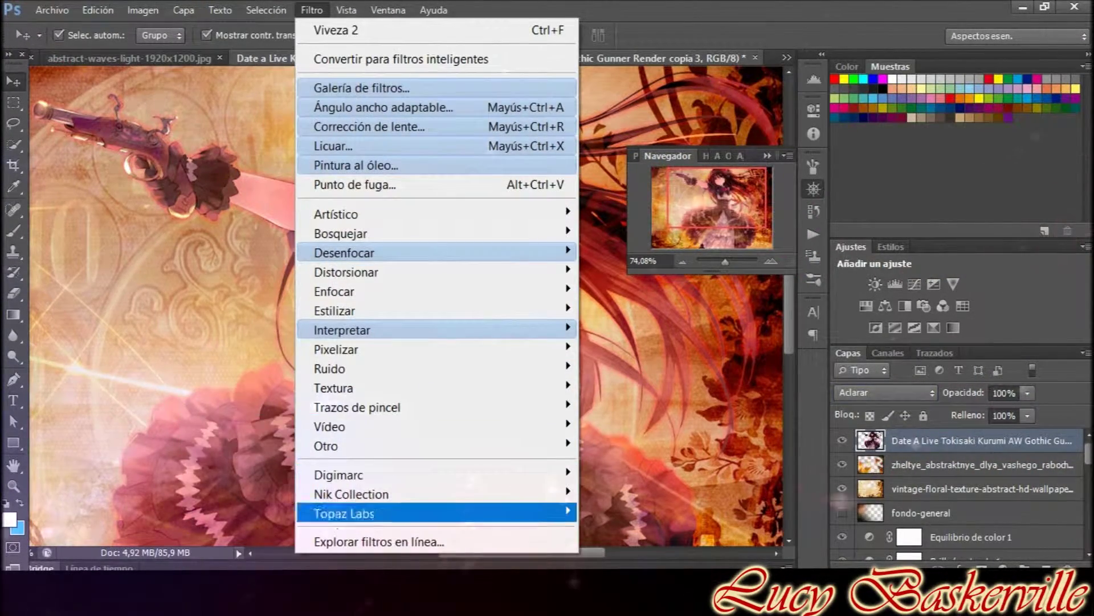
# In Color Efex Pro 4, add Classical Soft Focus method 2 after Brilliance/Warmth, diffuse 4%, intensity 44%.
pyautogui.click(114, 396)
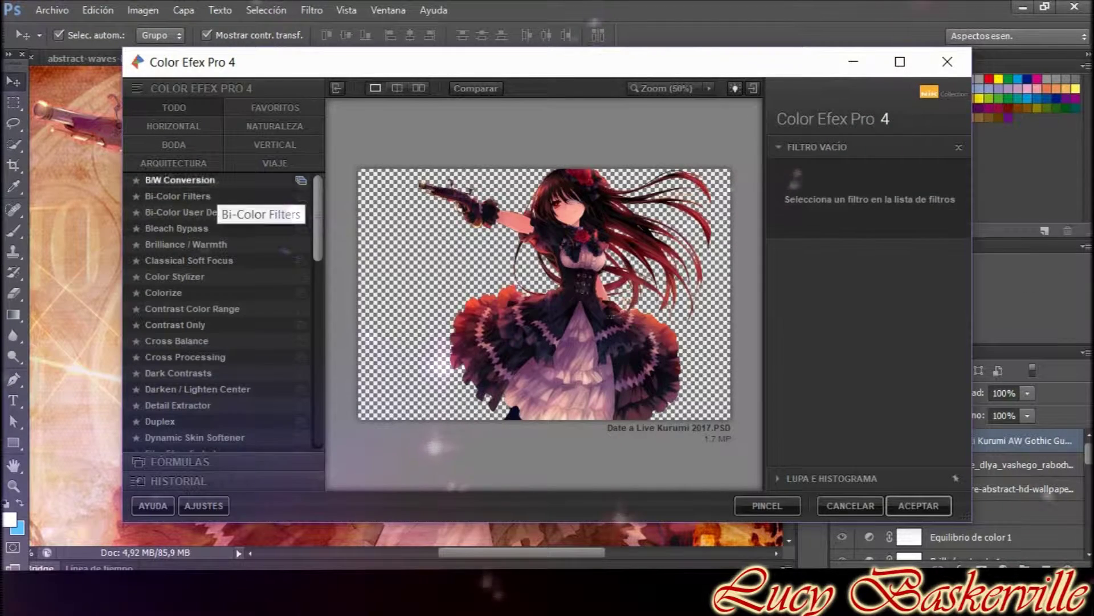
pyautogui.click(186, 244)
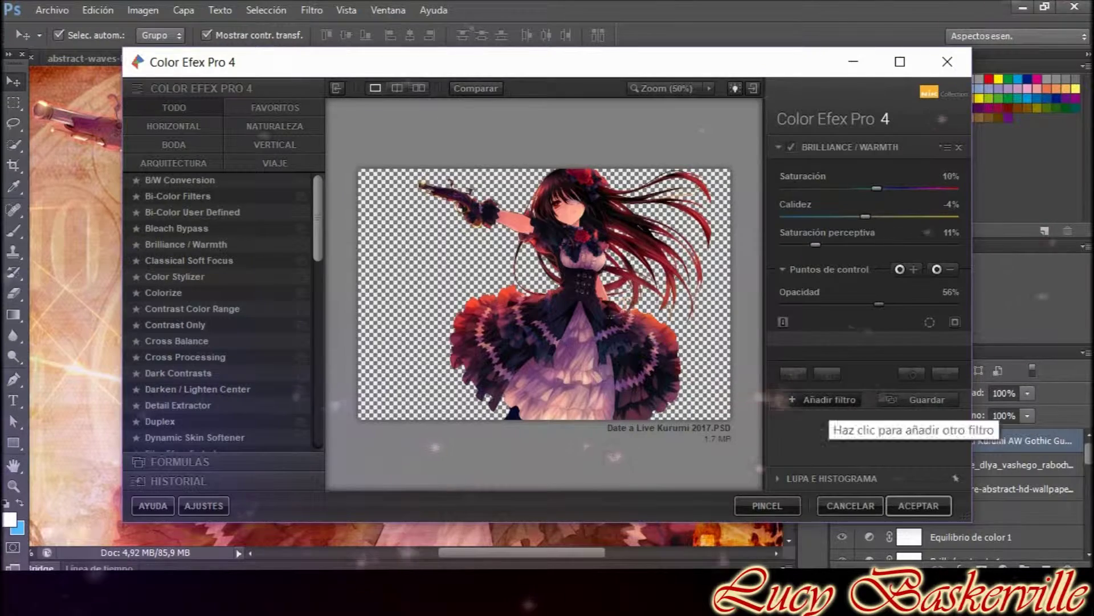
pyautogui.click(827, 400)
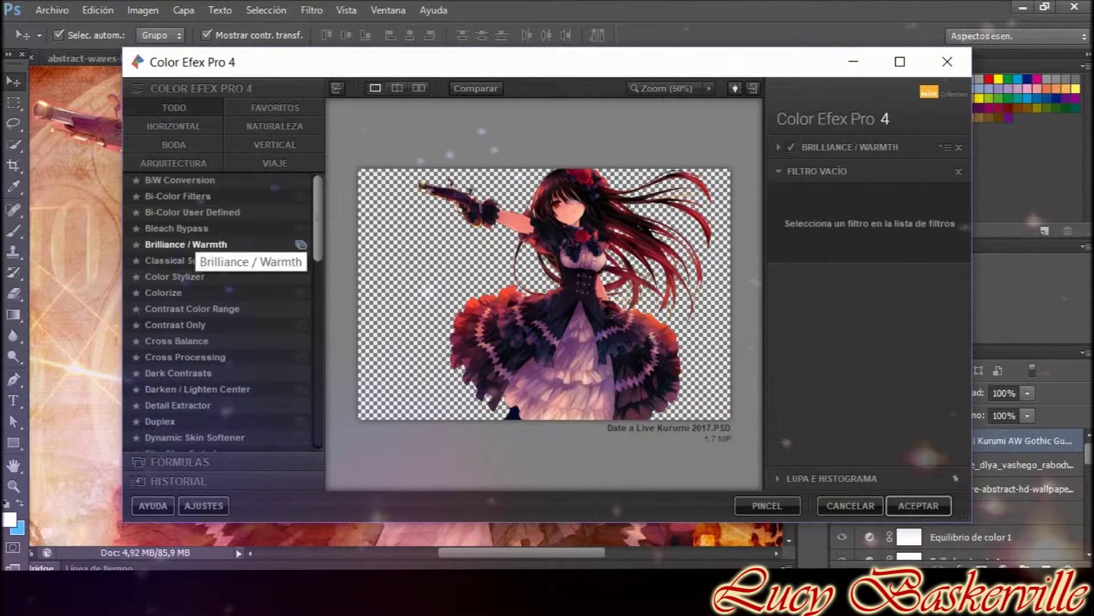
pyautogui.click(188, 260)
pyautogui.click(954, 206)
pyautogui.click(912, 302)
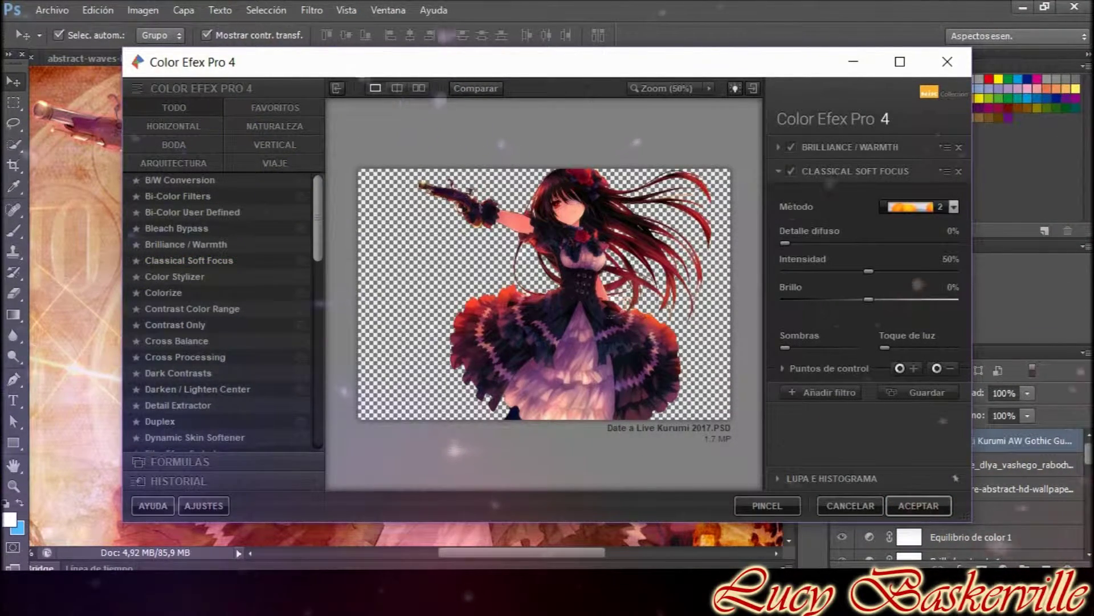
pyautogui.moveTo(789, 242); pyautogui.dragTo(791, 243)
pyautogui.moveTo(869, 271); pyautogui.dragTo(858, 271)
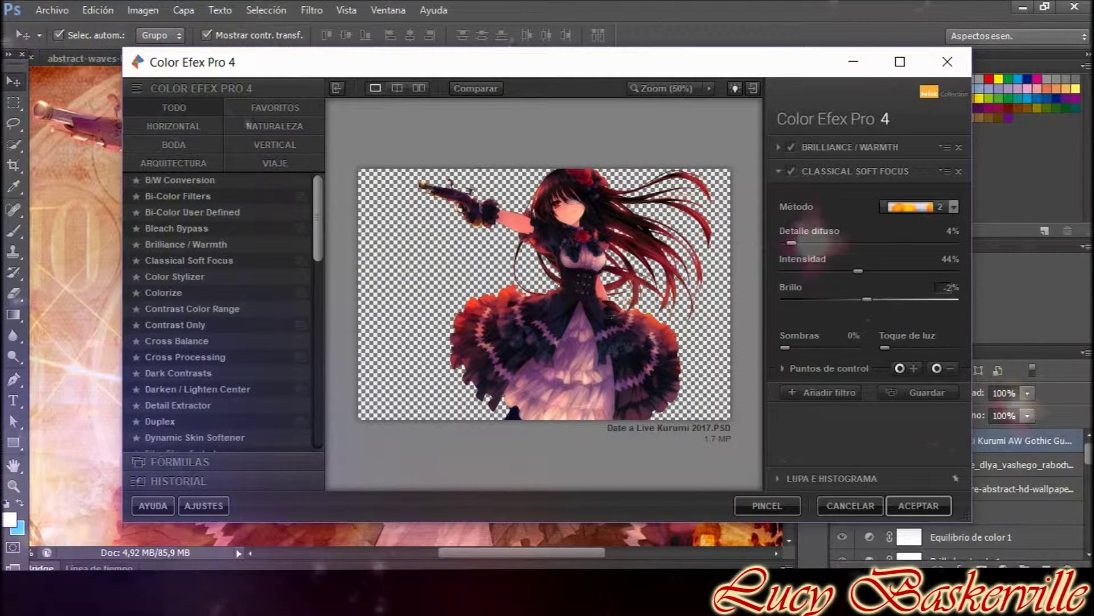
pyautogui.moveTo(785, 347); pyautogui.dragTo(815, 347)
pyautogui.click(789, 368)
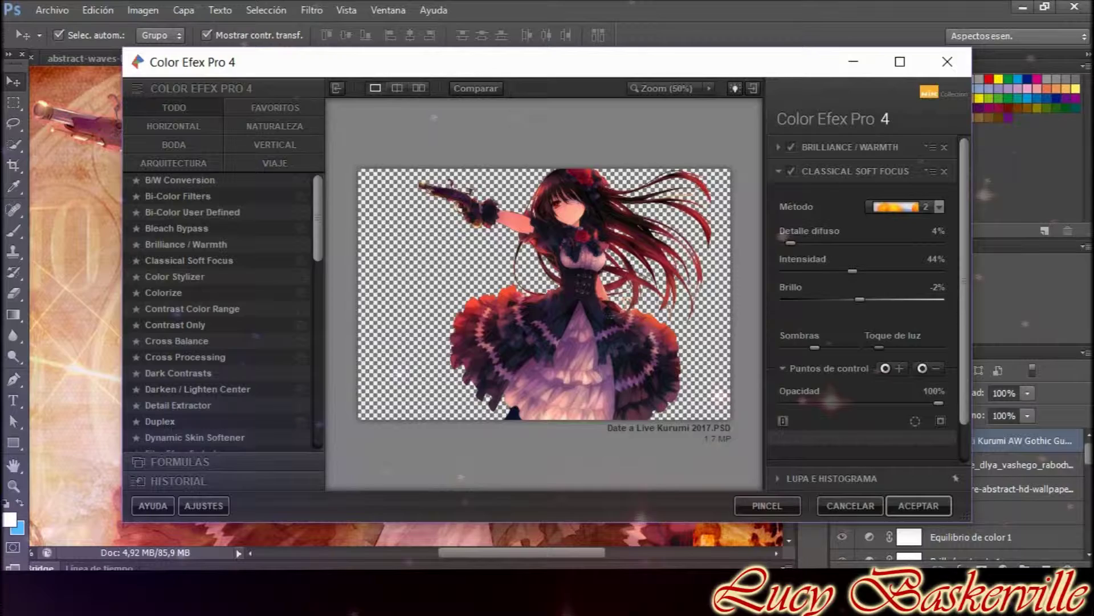
# Add a Cross Balance filter using the Tungsten To Daylight (2) preset.
pyautogui.click(821, 456)
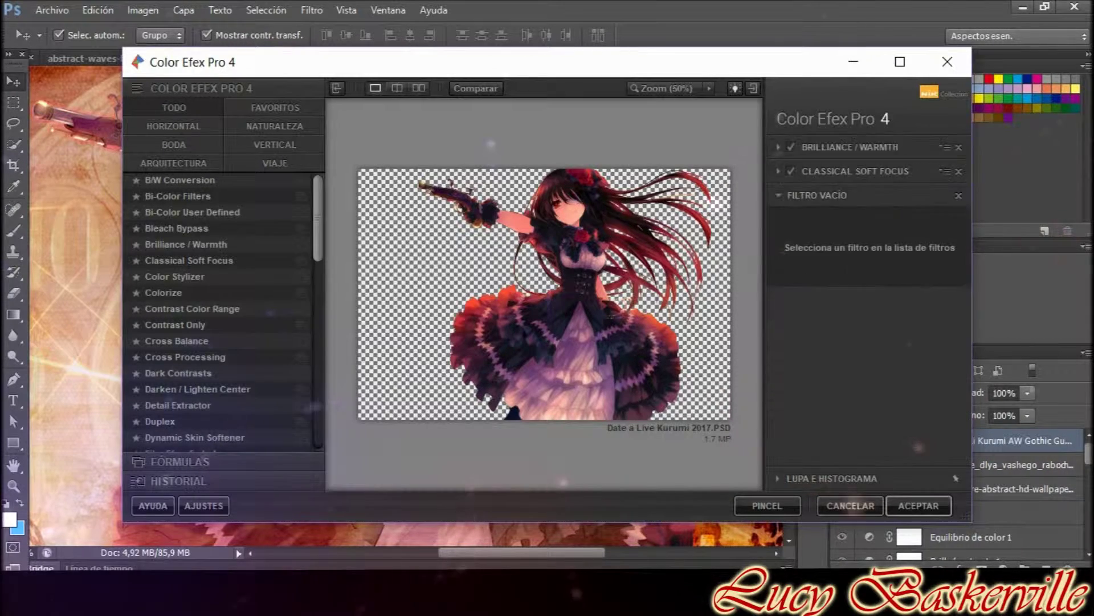
pyautogui.click(176, 340)
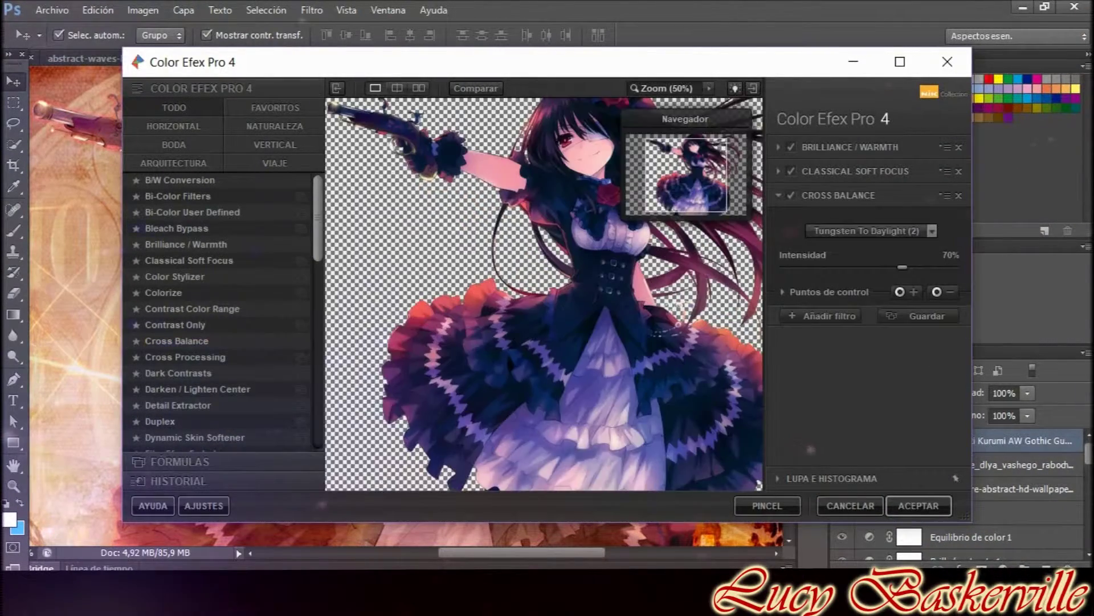
pyautogui.click(872, 231)
pyautogui.click(872, 230)
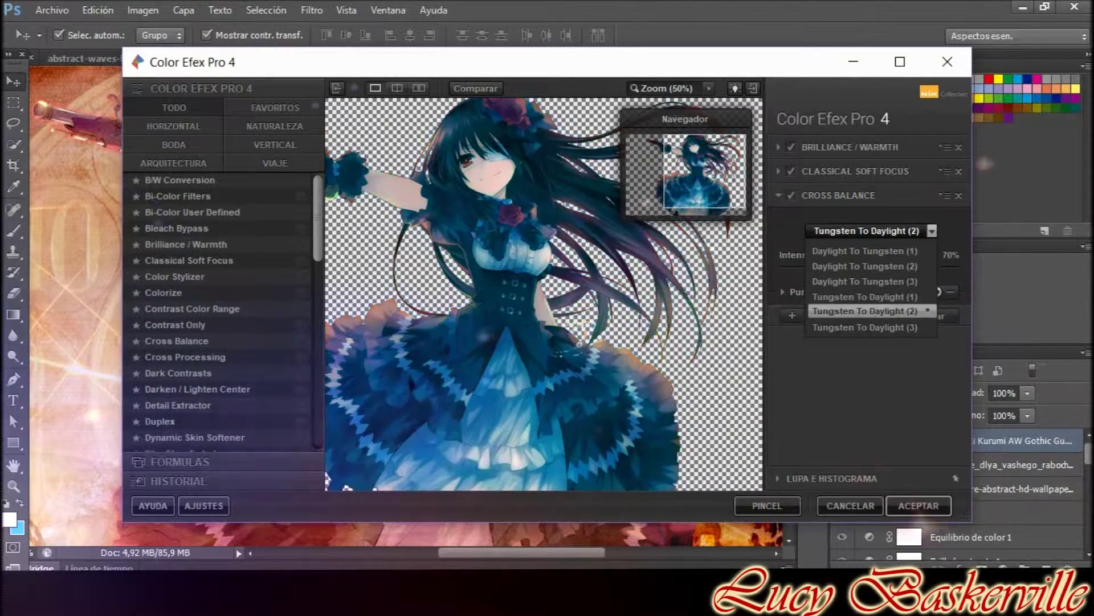
pyautogui.click(923, 312)
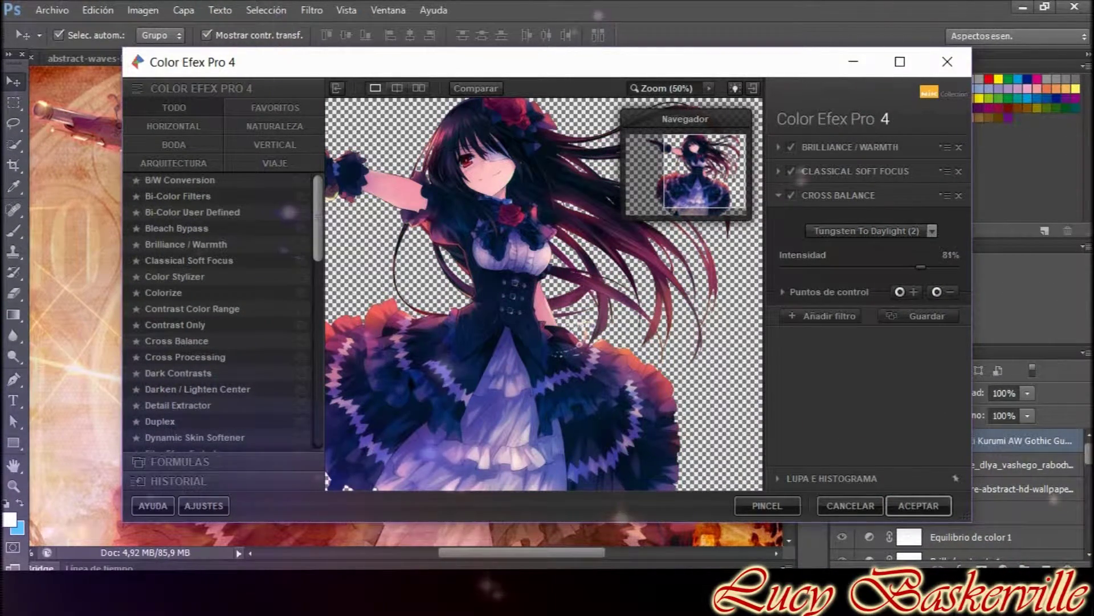
pyautogui.click(783, 292)
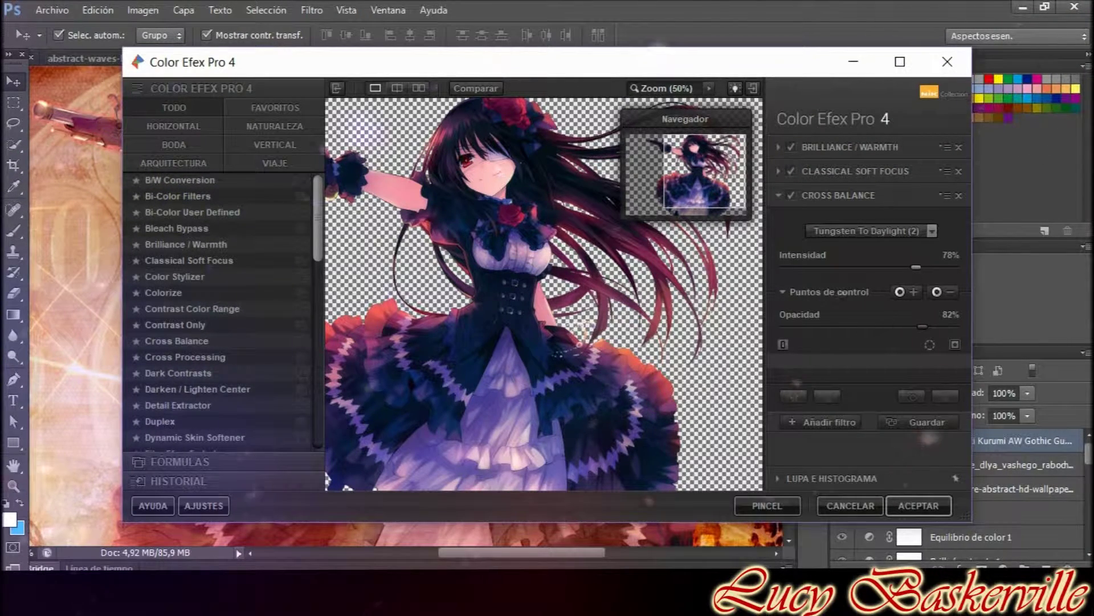
pyautogui.click(830, 422)
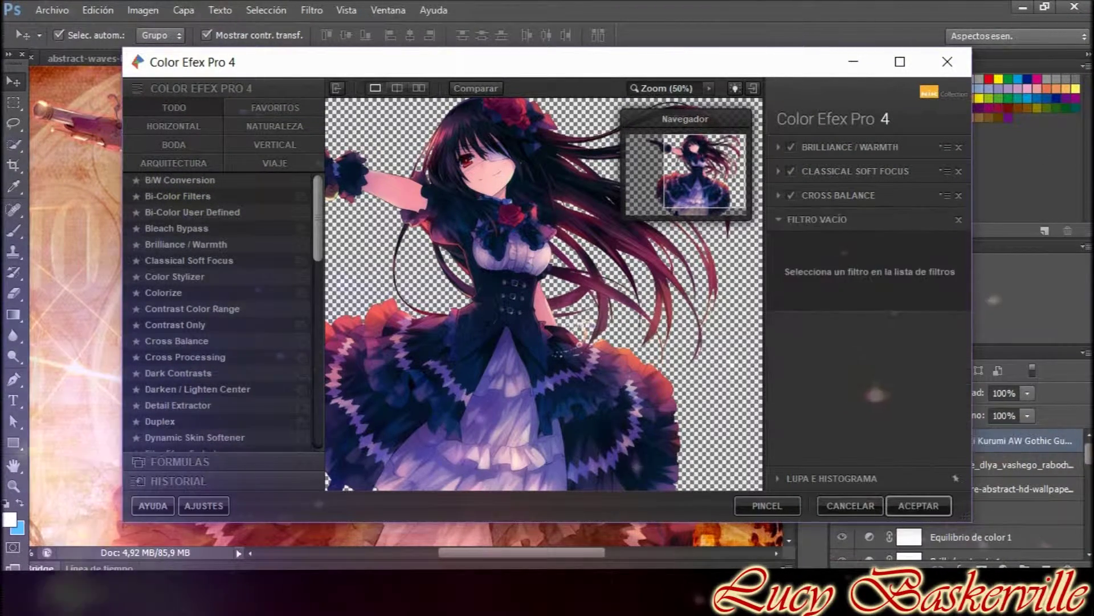
# Add High Key with standard high key 0% and dynamic high key 54%.
pyautogui.scroll(-6, 205, 273)
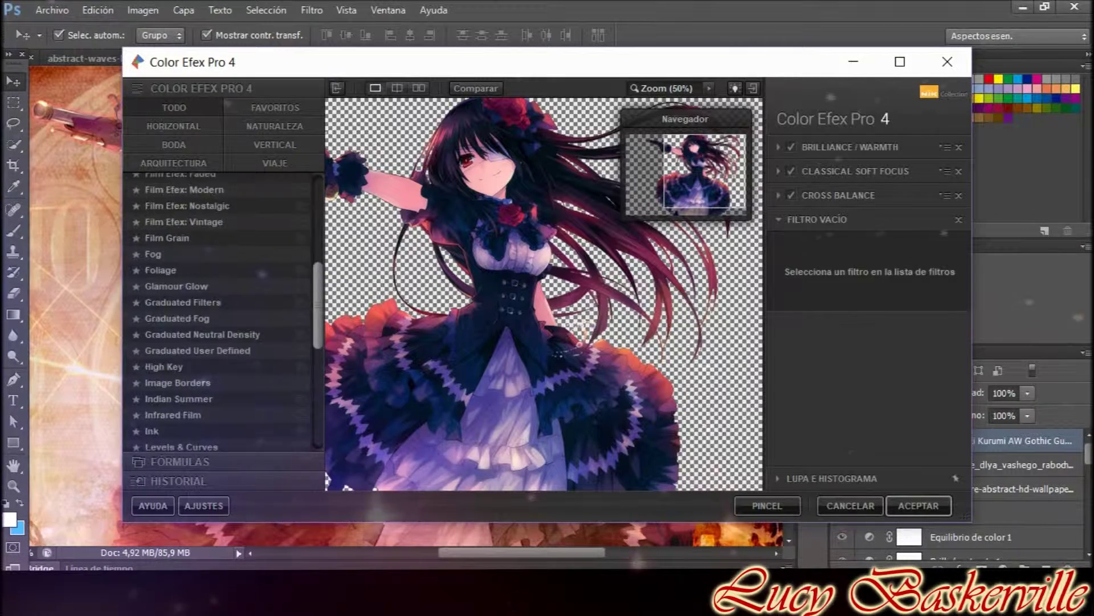
pyautogui.scroll(-4, 205, 272)
pyautogui.click(171, 190)
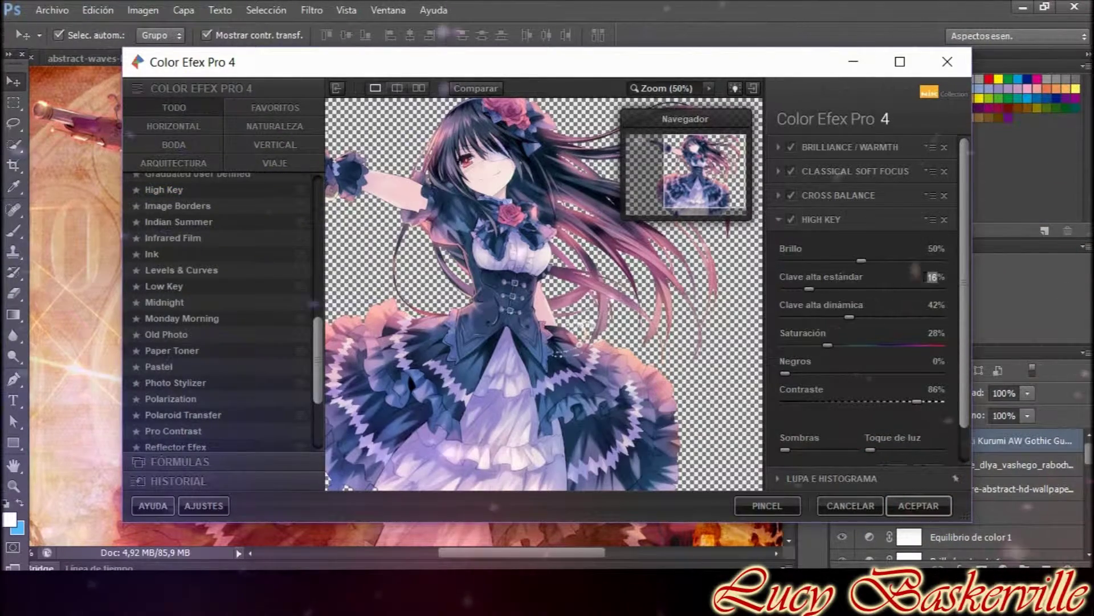
pyautogui.write('0')
pyautogui.press('Return')
pyautogui.press('Tab')
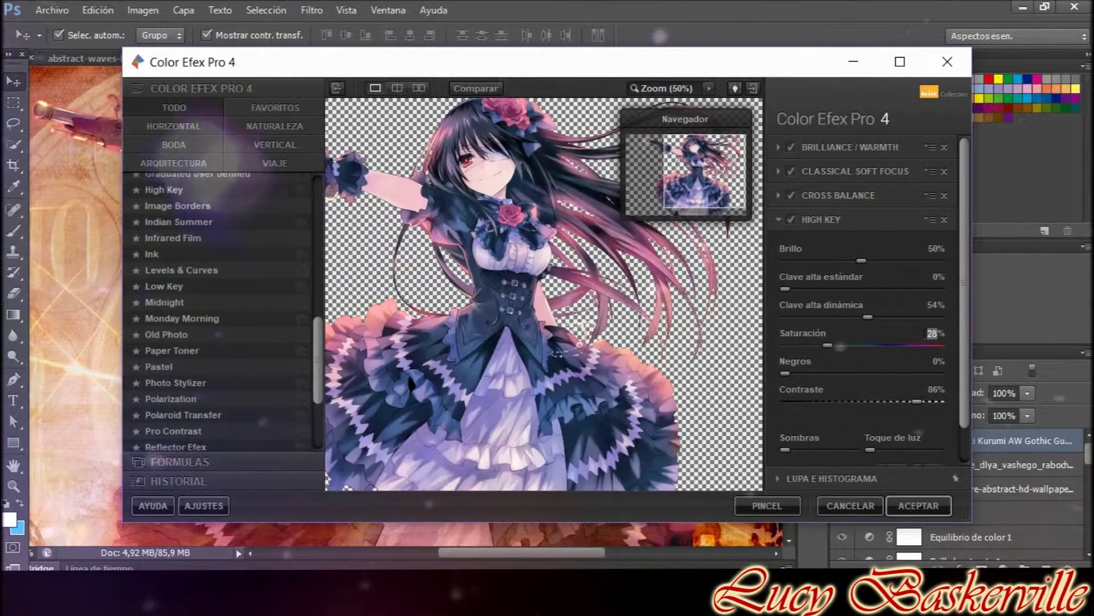
# Set High Key saturation 60%, blacks 51%, shadows 58% and highlights 69%.
pyautogui.write('60')
pyautogui.press('Return')
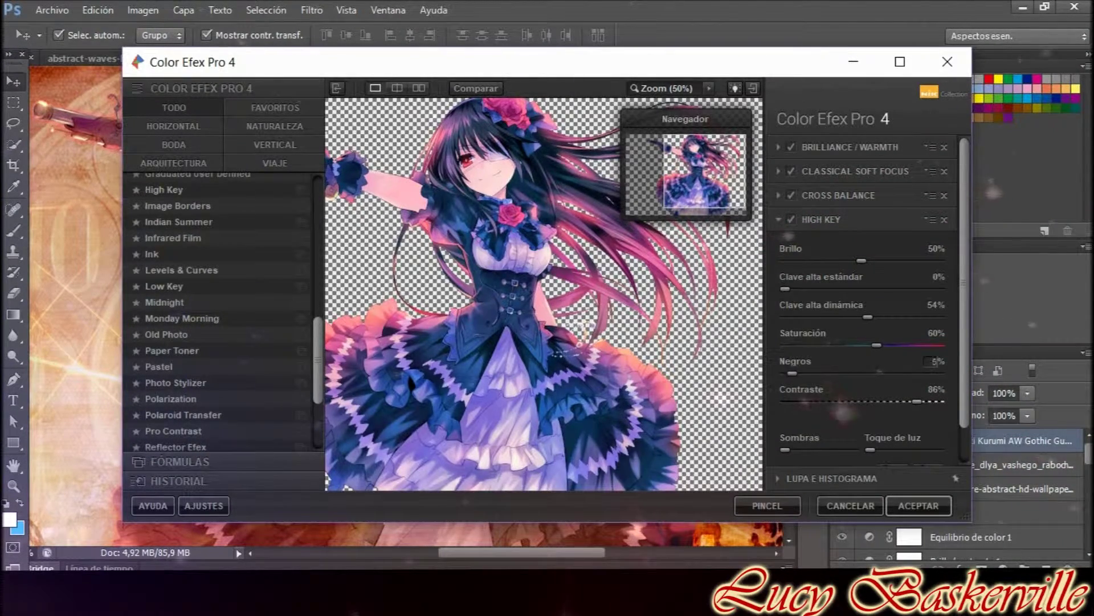
pyautogui.write('51')
pyautogui.press('Return')
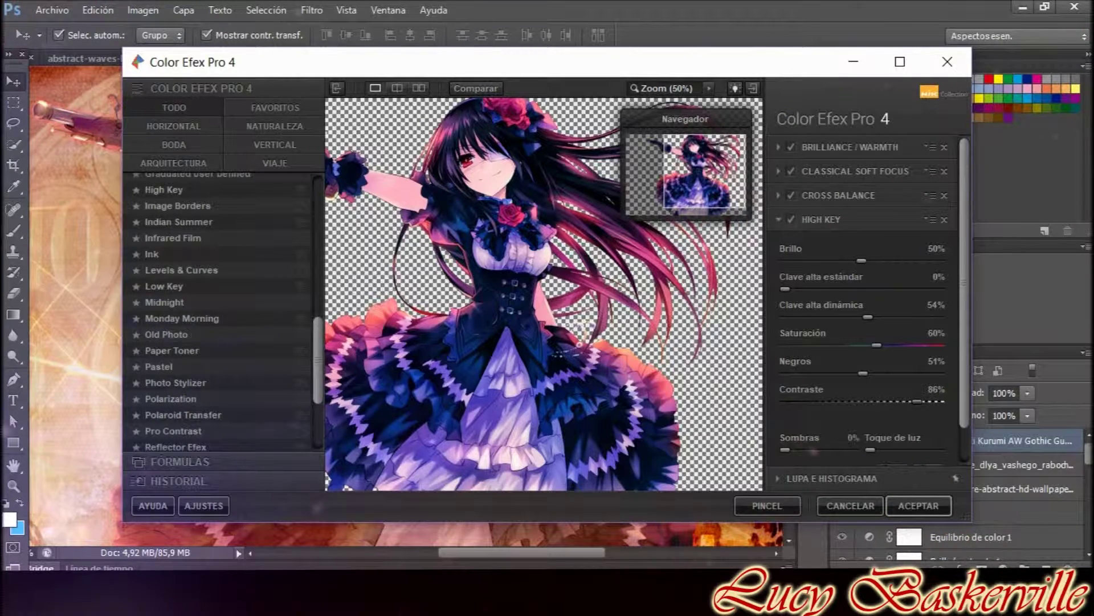
pyautogui.write('58')
pyautogui.press('Return')
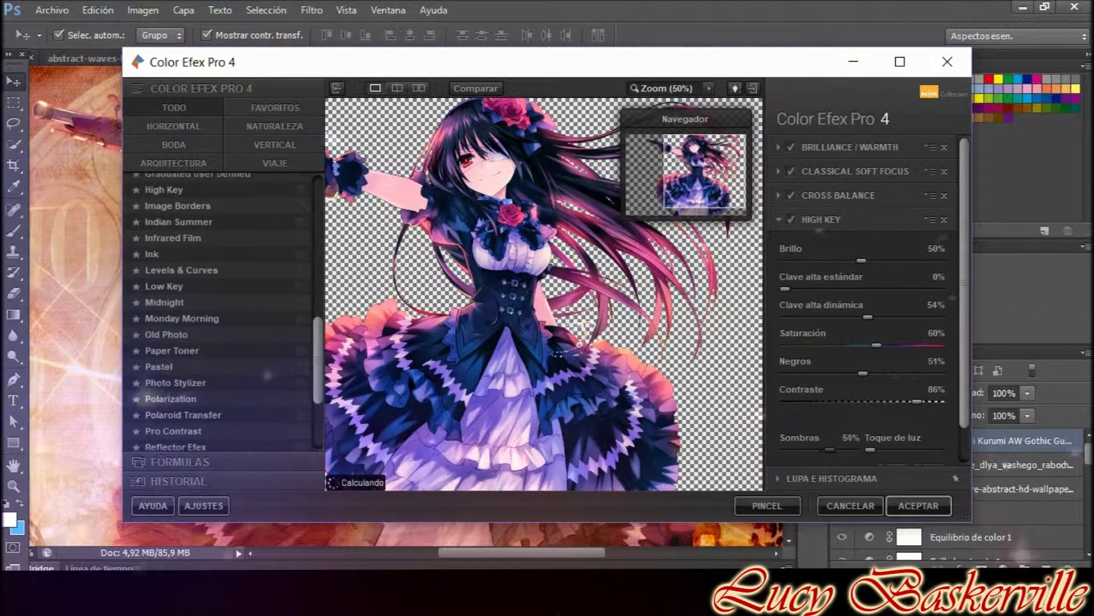
pyautogui.write('69')
pyautogui.press('Return')
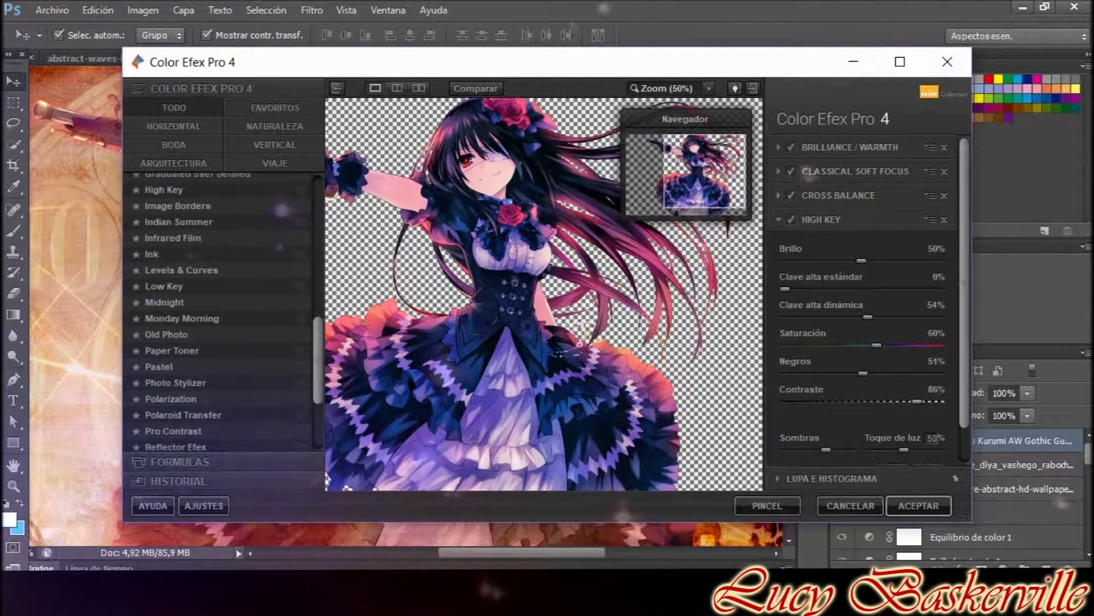
# Add the Midnight filter to the stack.
pyautogui.scroll(-1, 861, 314)
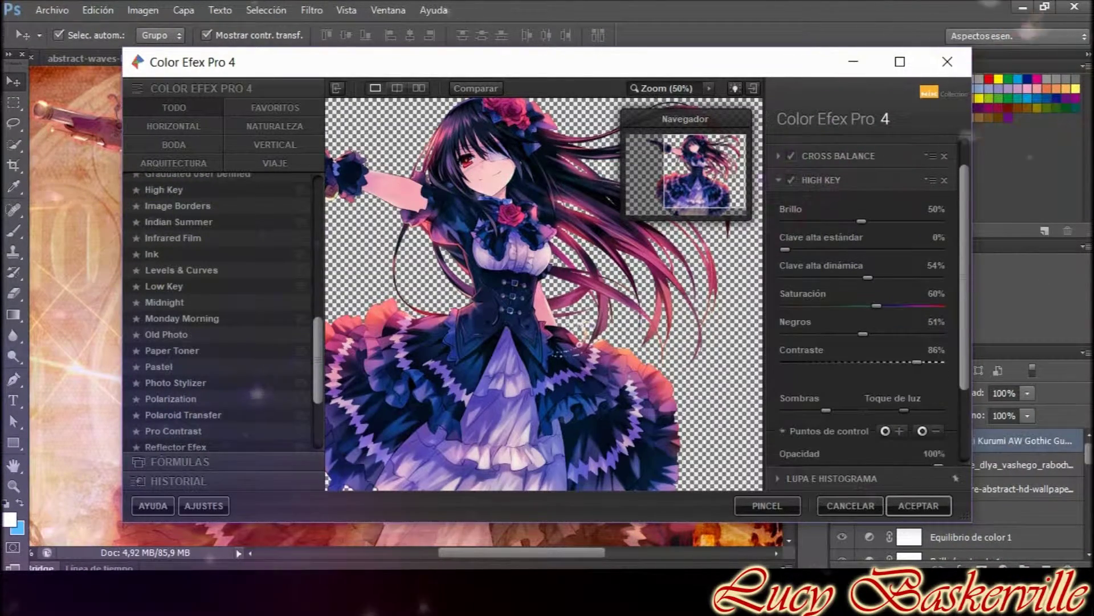
pyautogui.scroll(-2, 861, 313)
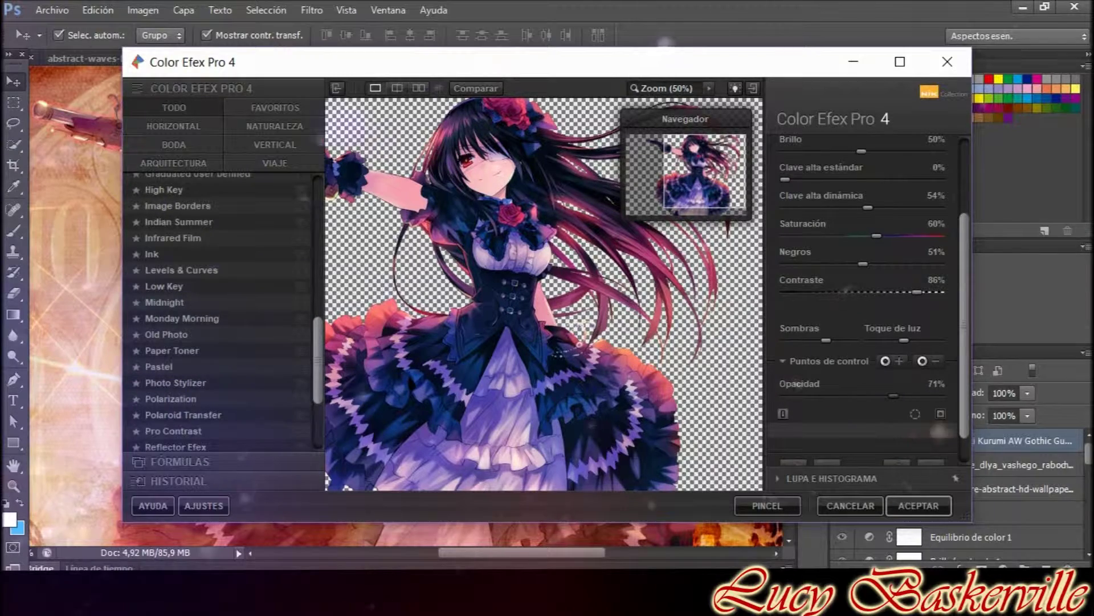
pyautogui.click(164, 302)
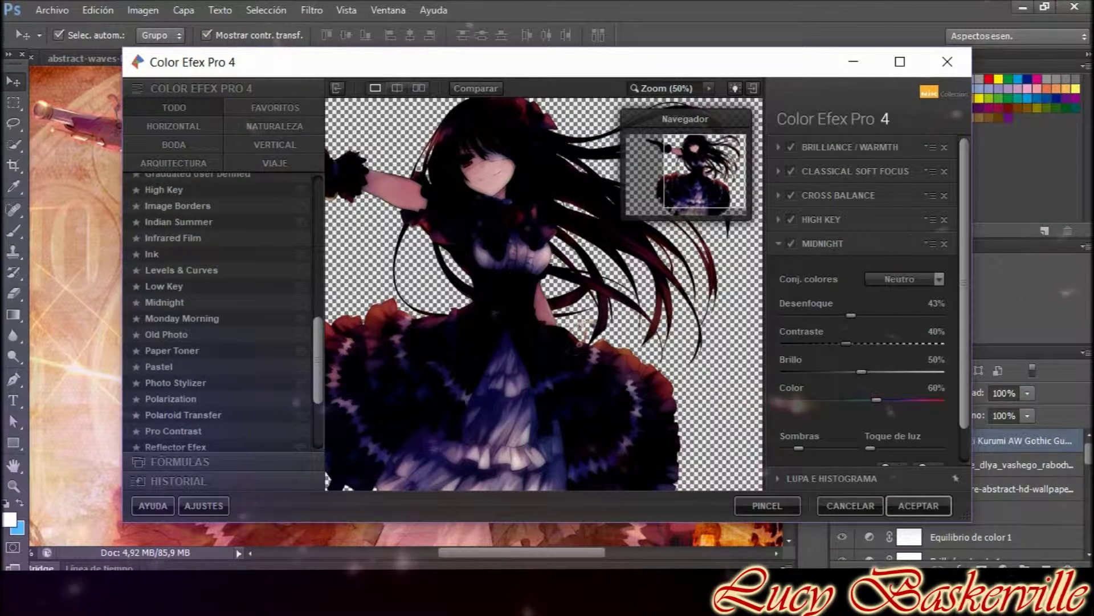
# Tune the Midnight filter to 68% brightness and 64% opacity.
pyautogui.moveTo(862, 372); pyautogui.dragTo(888, 372)
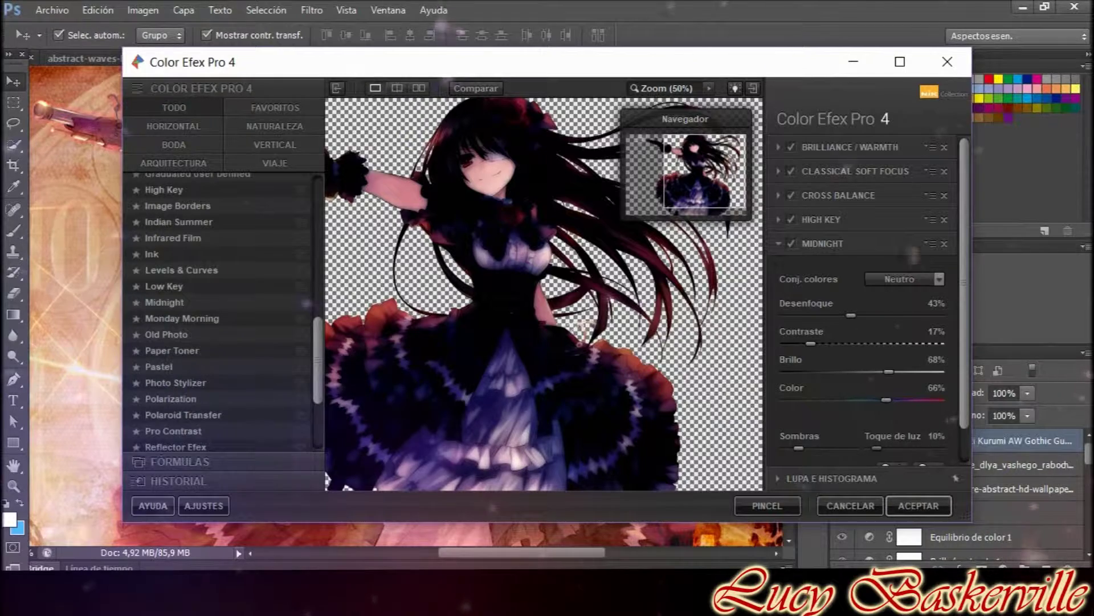
pyautogui.scroll(-2, 860, 302)
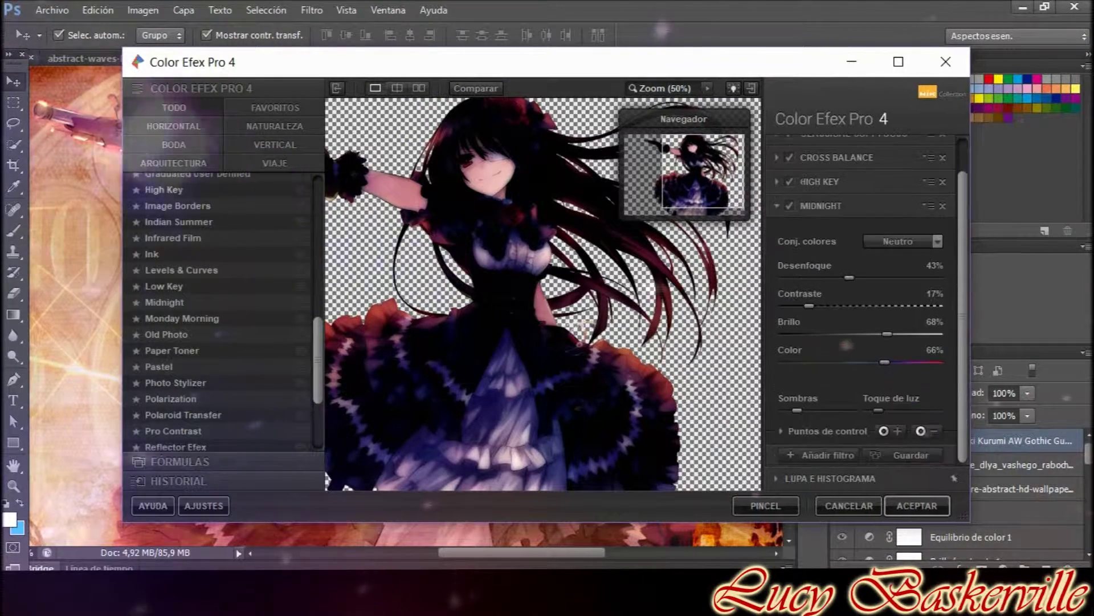
pyautogui.scroll(-4, 861, 302)
pyautogui.moveTo(887, 359); pyautogui.dragTo(881, 359)
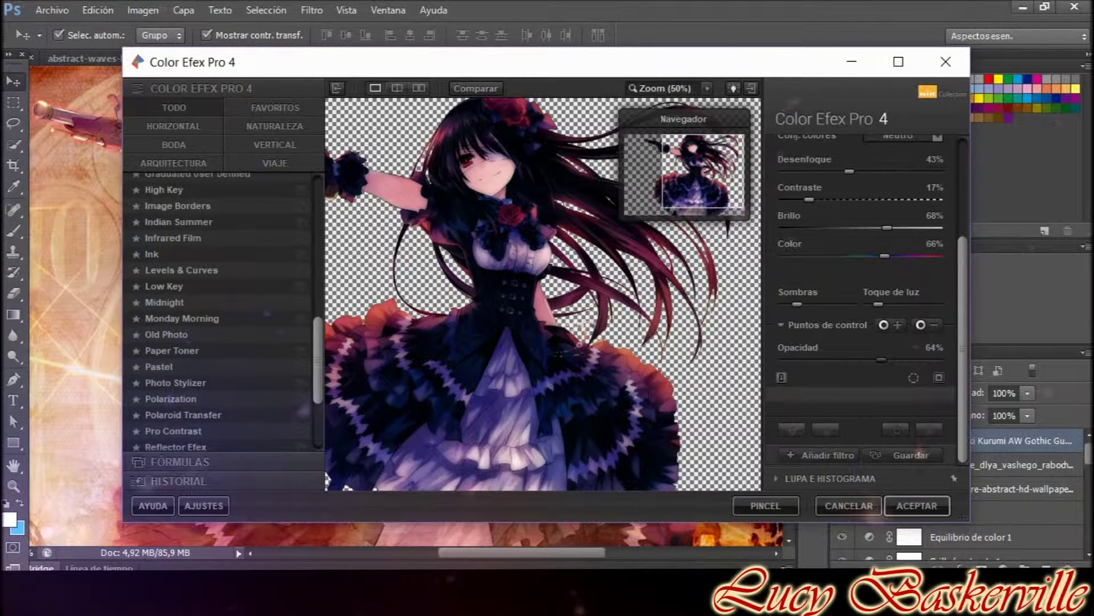
pyautogui.scroll(5, 860, 302)
pyautogui.click(820, 245)
# Move Classical Soft Focus below Midnight in the filter stack.
pyautogui.click(837, 195)
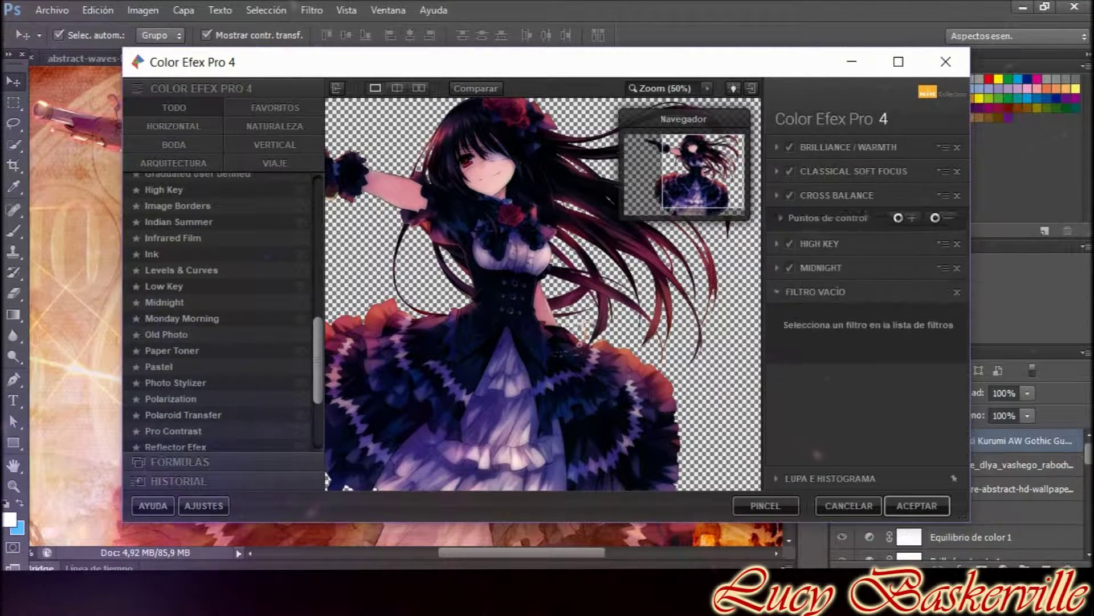
pyautogui.click(853, 171)
pyautogui.moveTo(853, 171); pyautogui.dragTo(854, 450)
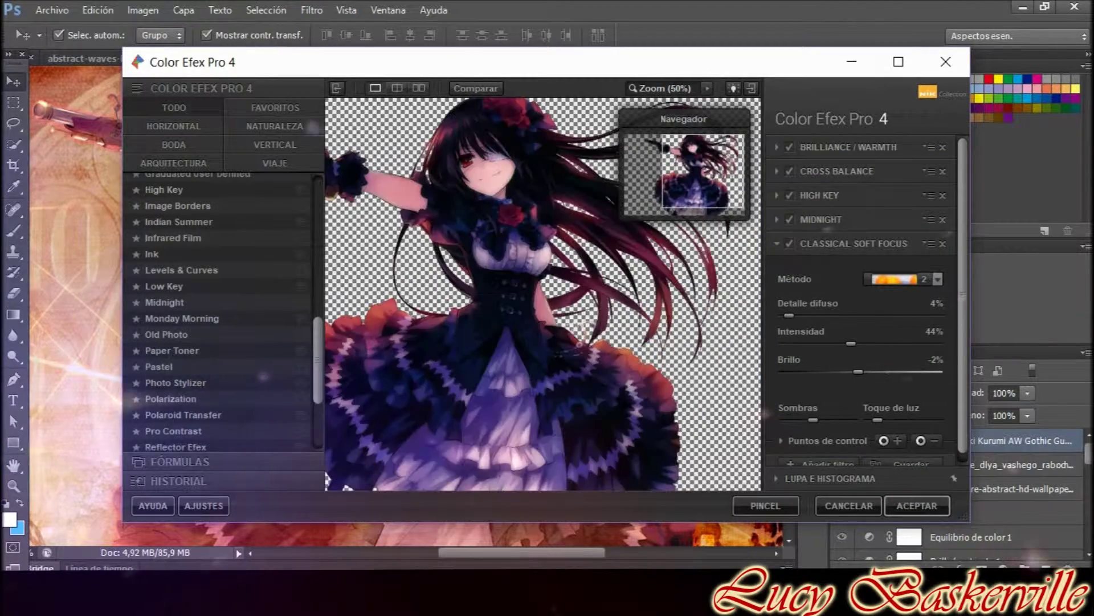
# Add a Sunlight filter at 25% light strength and apply the stack to the image.
pyautogui.click(821, 463)
pyautogui.scroll(-1, 302, 367)
pyautogui.scroll(-1, 308, 425)
pyautogui.click(165, 420)
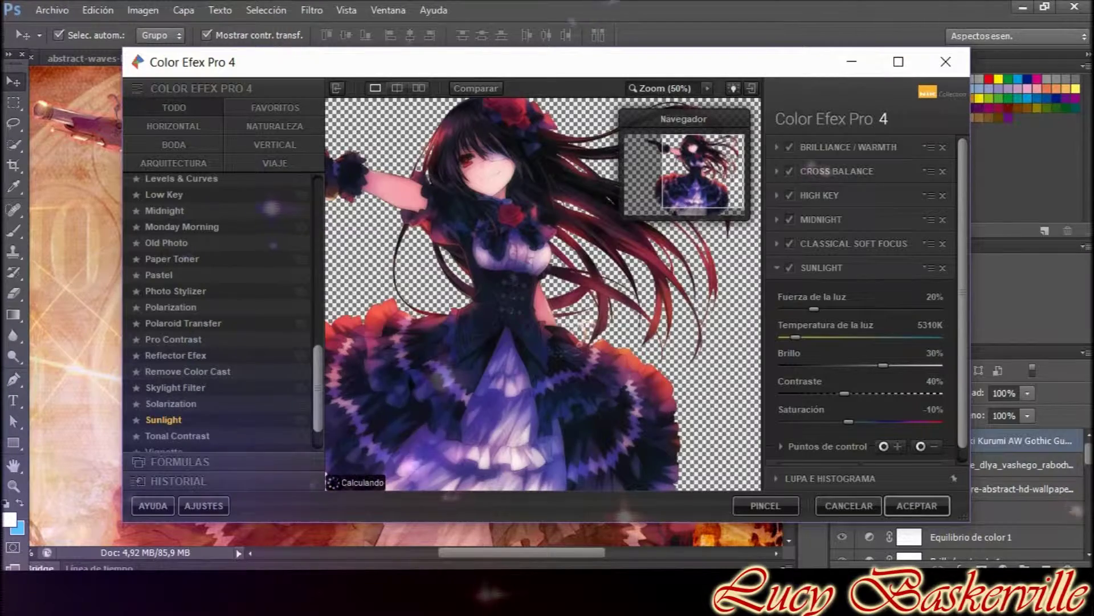
pyautogui.moveTo(814, 308); pyautogui.dragTo(821, 308)
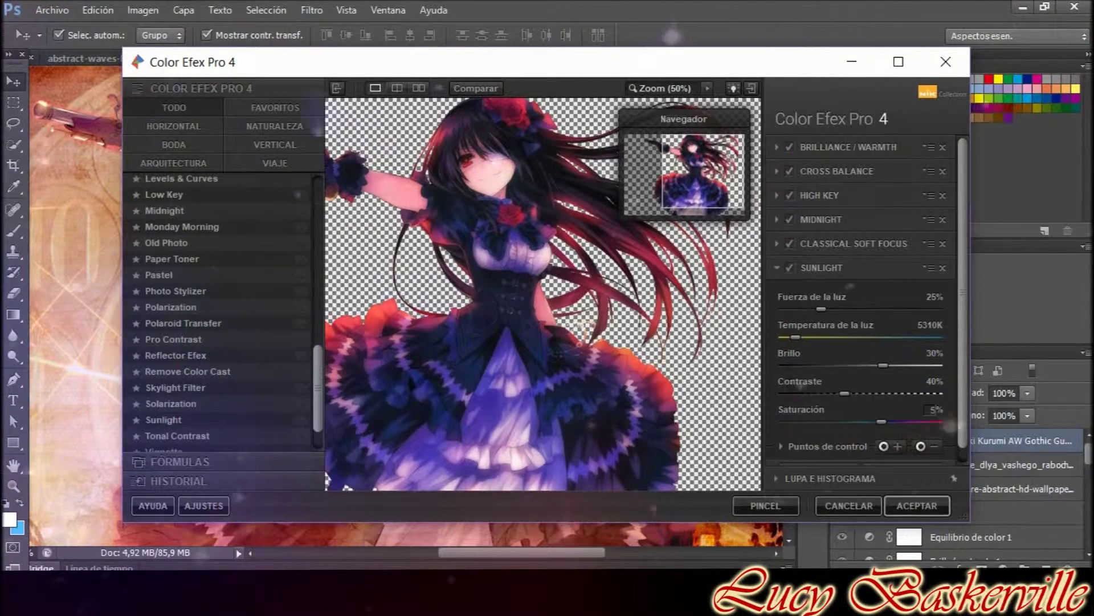
pyautogui.click(780, 446)
pyautogui.scroll(-3, 861, 342)
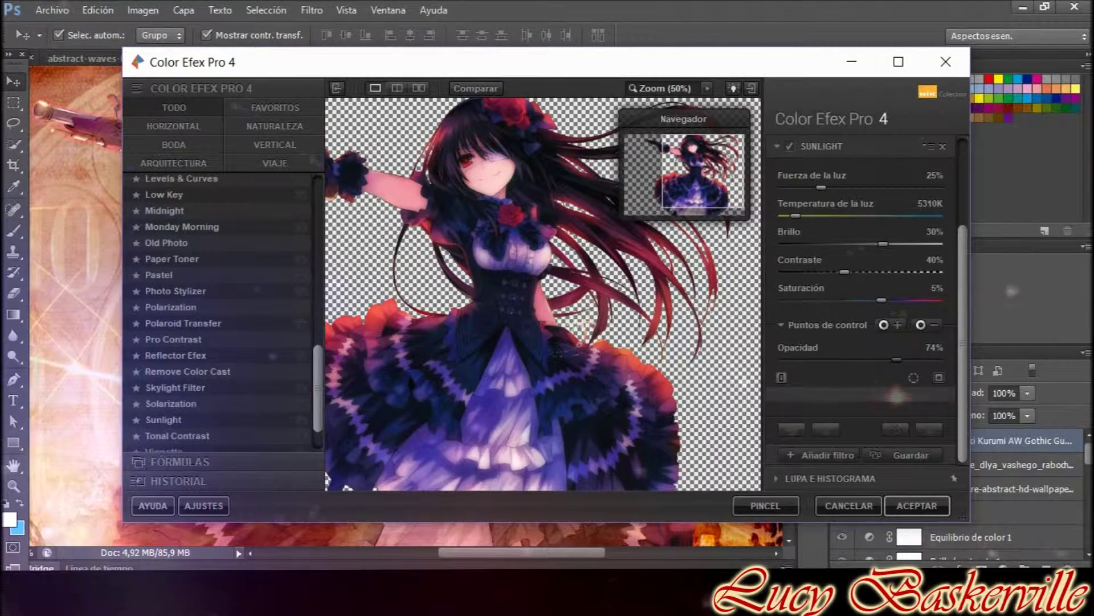
pyautogui.scroll(5, 861, 285)
pyautogui.click(916, 505)
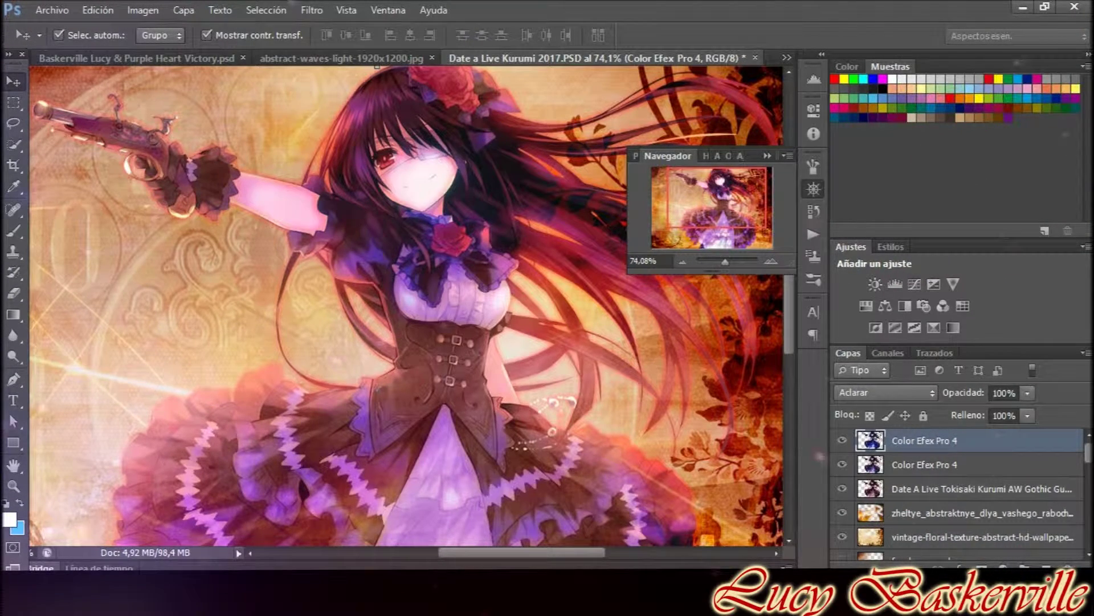
# Set fondo-general to Color más oscuro and restore the deleted Color Efex Pro 4 layer.
pyautogui.click(842, 440)
pyautogui.press('Delete')
pyautogui.hotkey('ctrl', '[')
pyautogui.click(921, 524)
pyautogui.click(884, 392)
pyautogui.click(878, 116)
pyautogui.hotkey('ctrl', 'alt', 'z')
pyautogui.hotkey('ctrl', 'alt', 'z')
pyautogui.hotkey('ctrl', 'alt', 'z')
# Try Trama and Subexposición lineal on the top filter layer, settling on Color más oscuro.
pyautogui.click(142, 9)
pyautogui.click(883, 392)
pyautogui.click(878, 154)
pyautogui.click(883, 392)
pyautogui.click(889, 101)
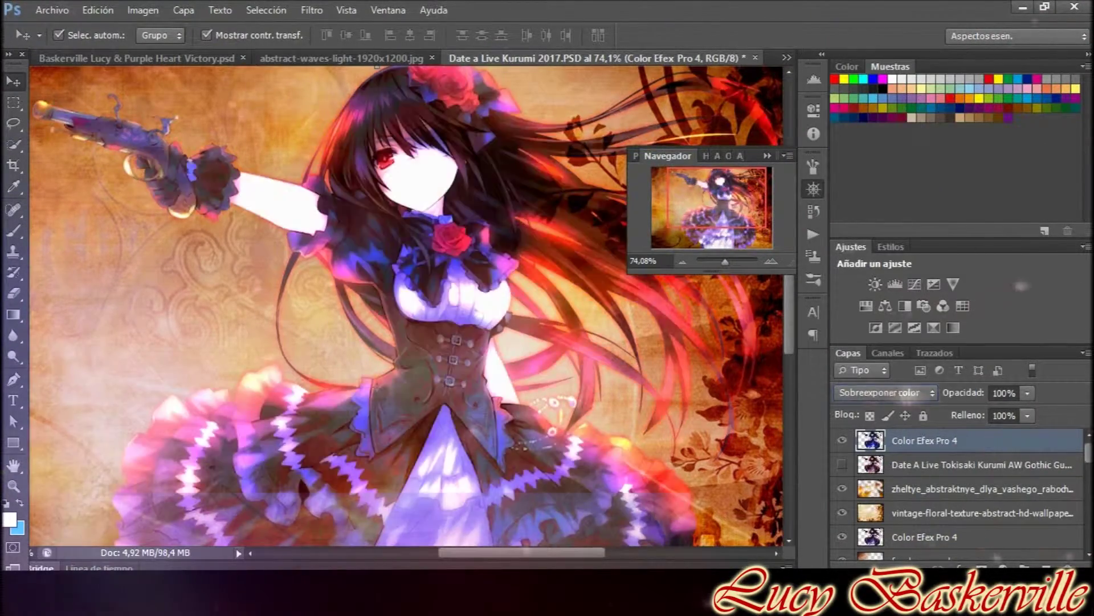
pyautogui.click(883, 392)
pyautogui.press('Return')
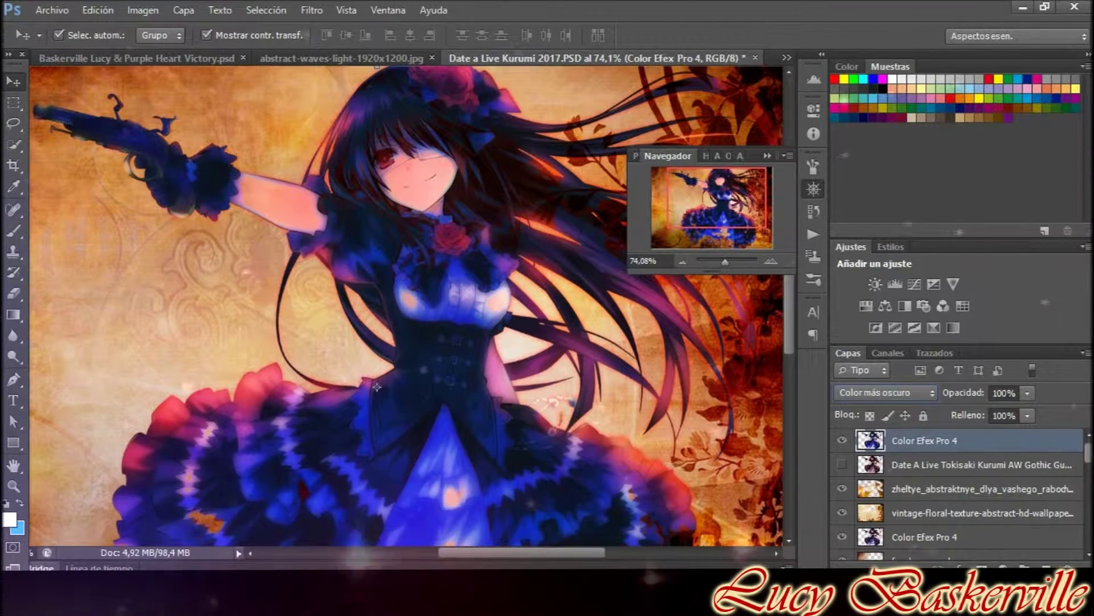
pyautogui.scroll(-5, 958, 490)
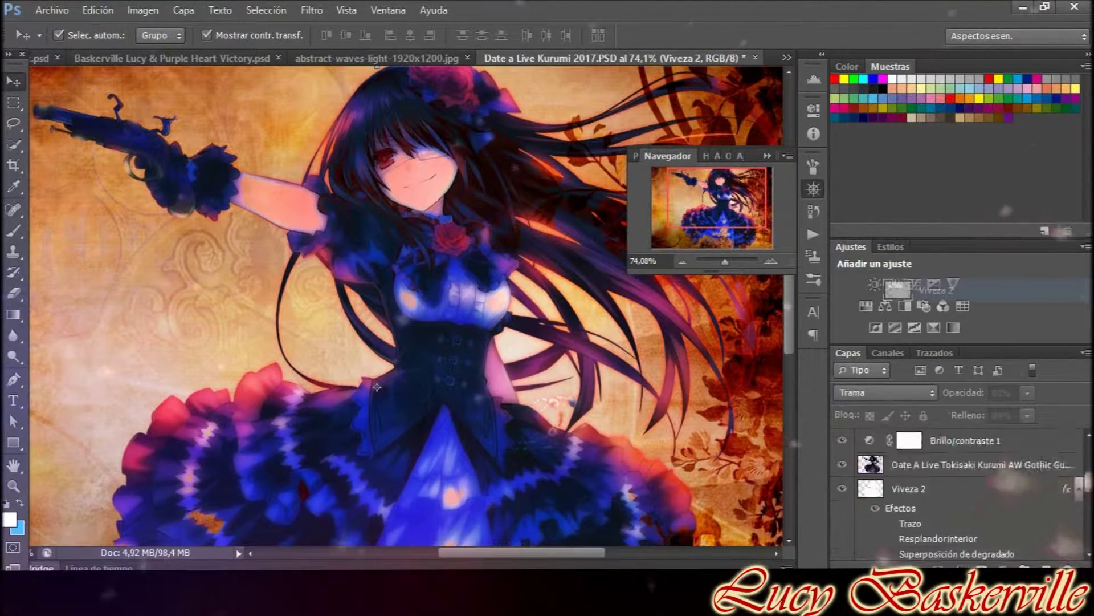
# Move Viveza 2 to the top, blending as Superponer at 75% opacity.
pyautogui.hotkey('ctrl', 'shift', ']')
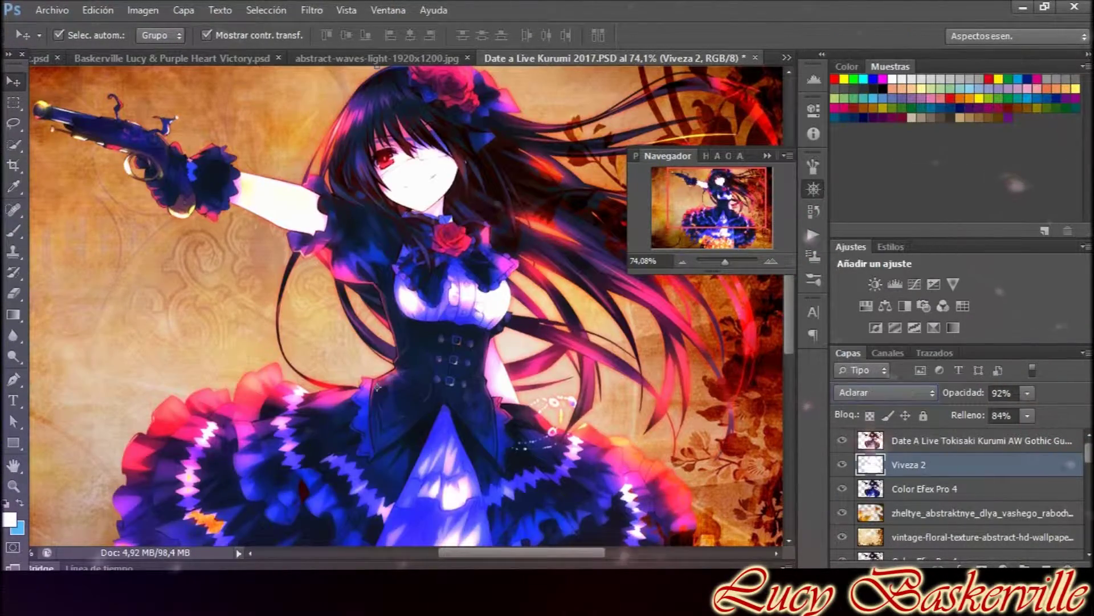
pyautogui.press('Down')
pyautogui.press('Down')
pyautogui.press('Down')
pyautogui.press('Down')
pyautogui.press('Down')
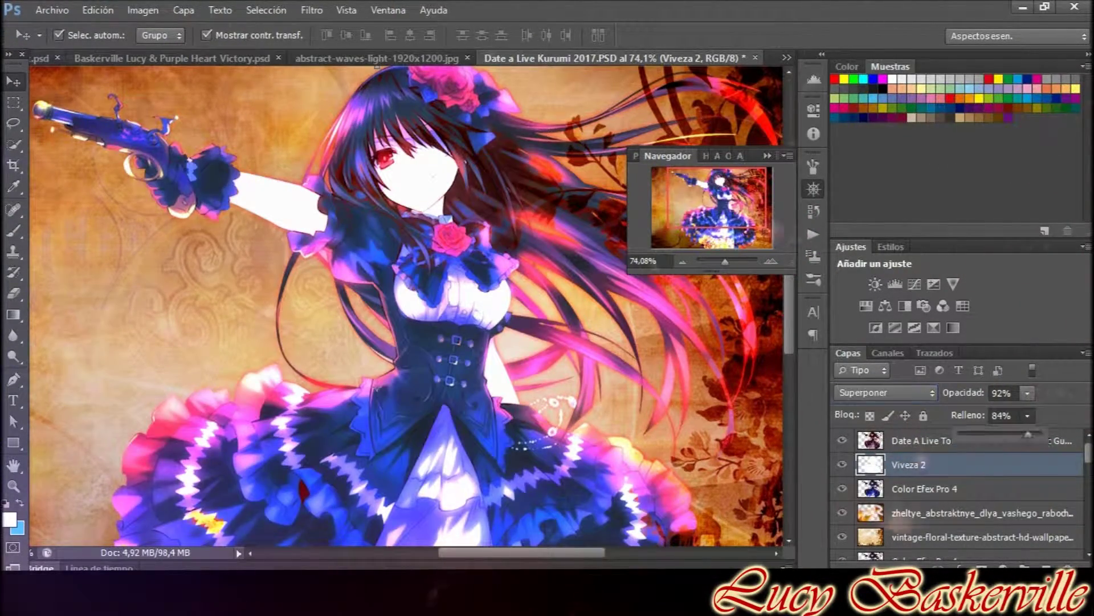
pyautogui.moveTo(1028, 393); pyautogui.dragTo(1013, 411)
# Apply Brightness/Contrast with brightness lowered to −91.
pyautogui.click(142, 10)
pyautogui.click(444, 39)
pyautogui.hotkey('shift', 'Down')
pyautogui.hotkey('shift', 'Down')
pyautogui.press('Down')
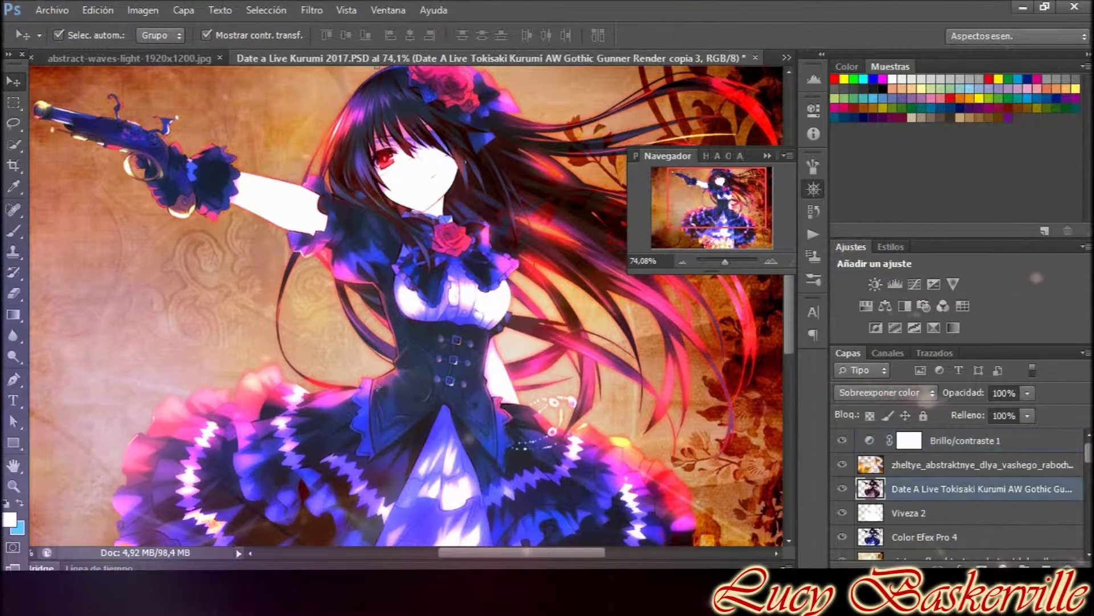
# Blend the render copy in Luz suave and reduce its Brightness/Contrast to −35/−28.
pyautogui.hotkey('shift', '+')
pyautogui.hotkey('shift', '+')
pyautogui.hotkey('shift', '+')
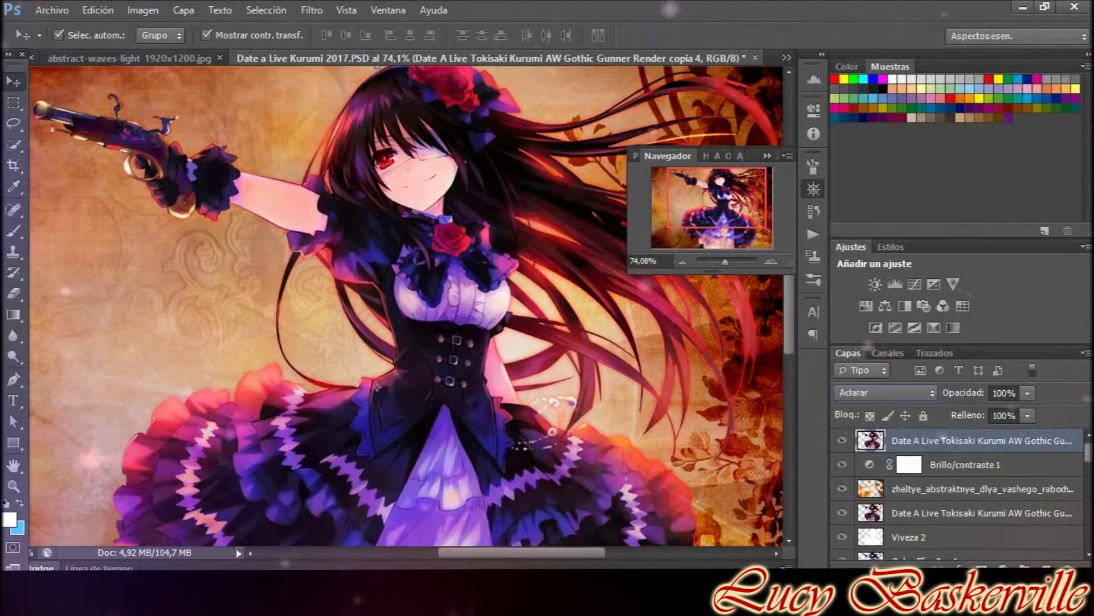
pyautogui.click(143, 10)
pyautogui.click(489, 59)
pyautogui.moveTo(774, 271); pyautogui.dragTo(741, 270)
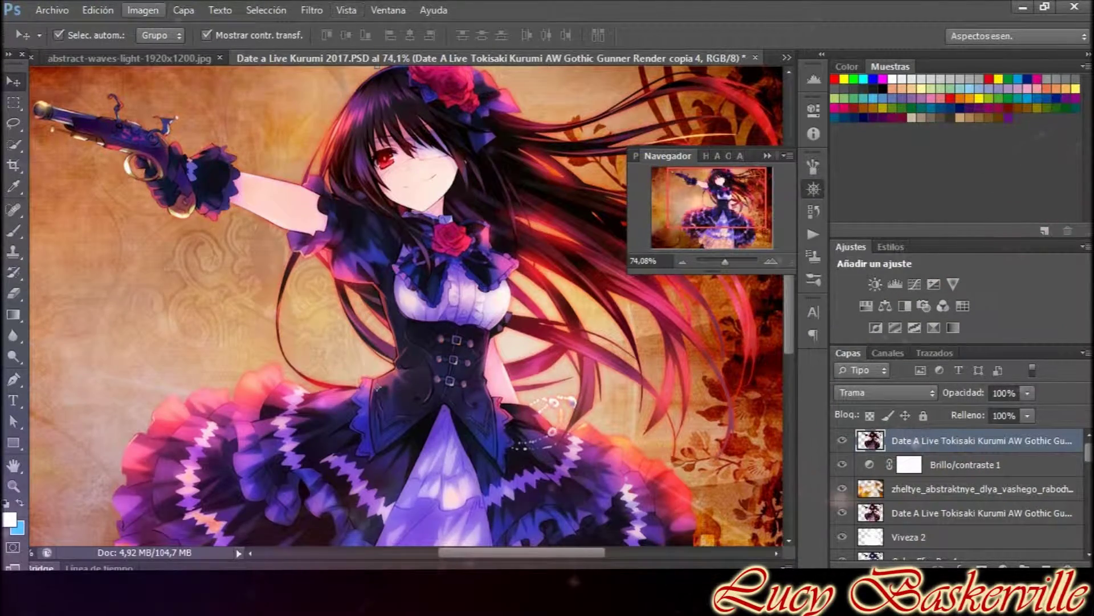
# Lift the render copy's RGB curve from input 73 to 95.
pyautogui.click(143, 10)
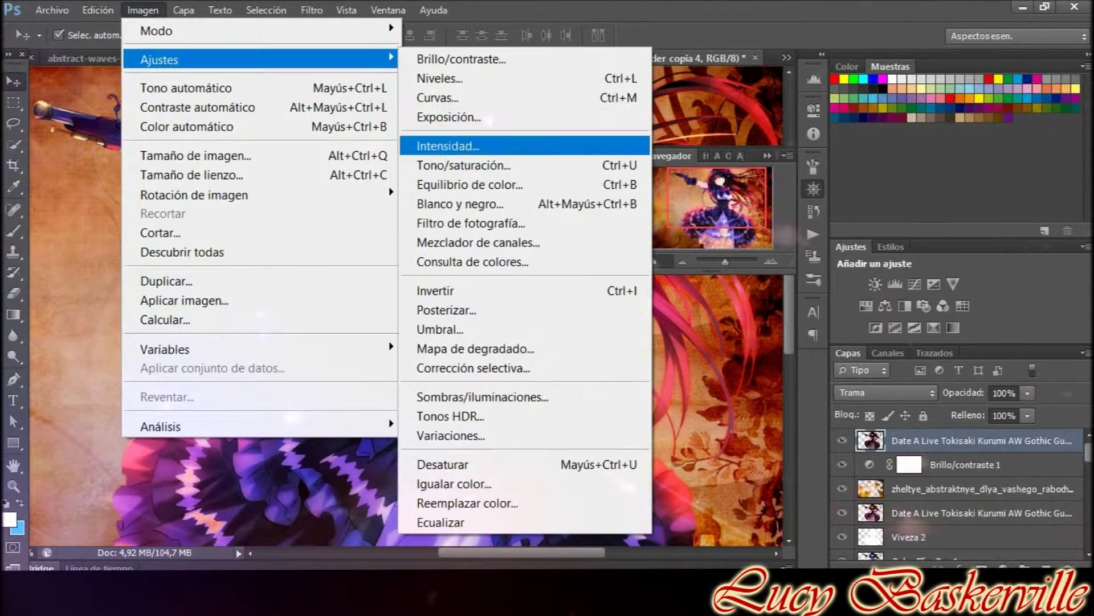
pyautogui.click(456, 93)
pyautogui.moveTo(830, 230)
pyautogui.mouseDown()
pyautogui.moveTo(830, 281)
pyautogui.moveTo(737, 306)
pyautogui.mouseUp()
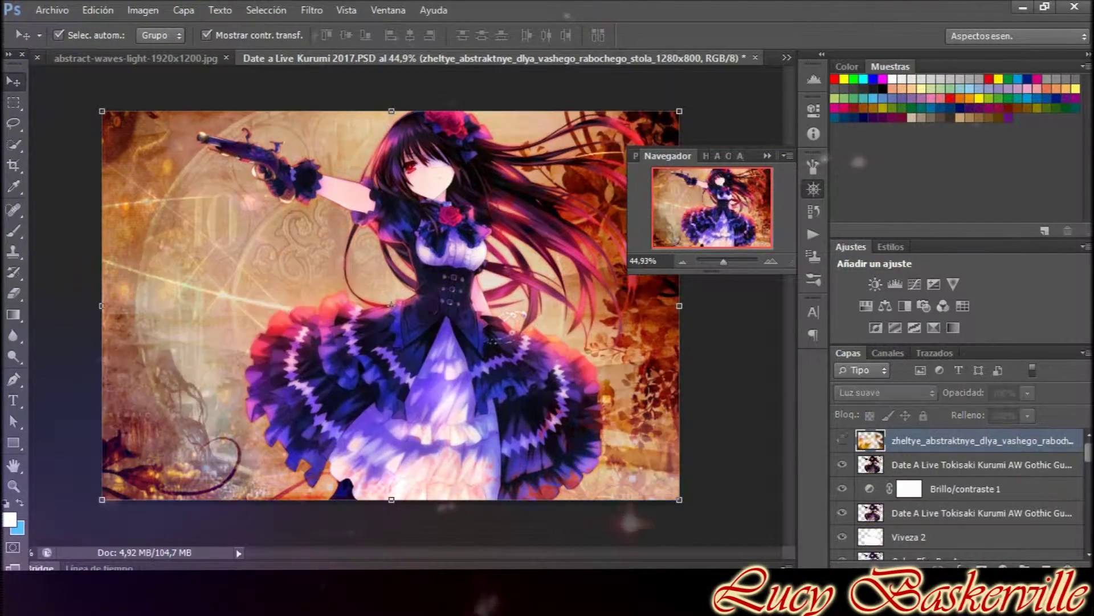
# Lower the zheltye texture in the stack and toggle the 3-17 13-43-04 layer's visibility.
pyautogui.moveTo(981, 440); pyautogui.dragTo(980, 465)
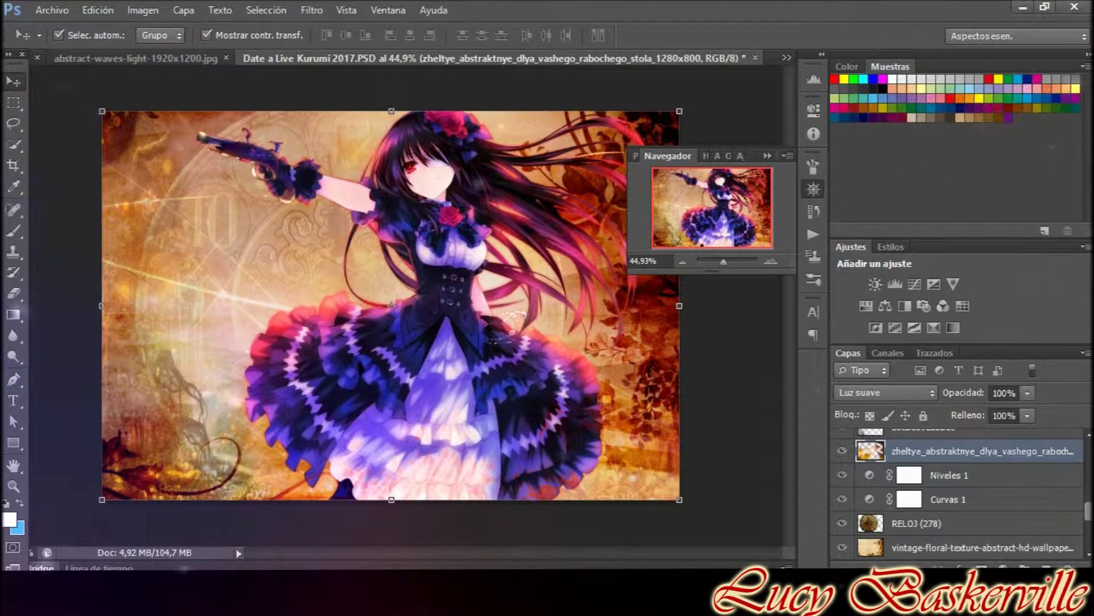
pyautogui.scroll(-3, 958, 496)
pyautogui.click(946, 523)
pyautogui.click(842, 499)
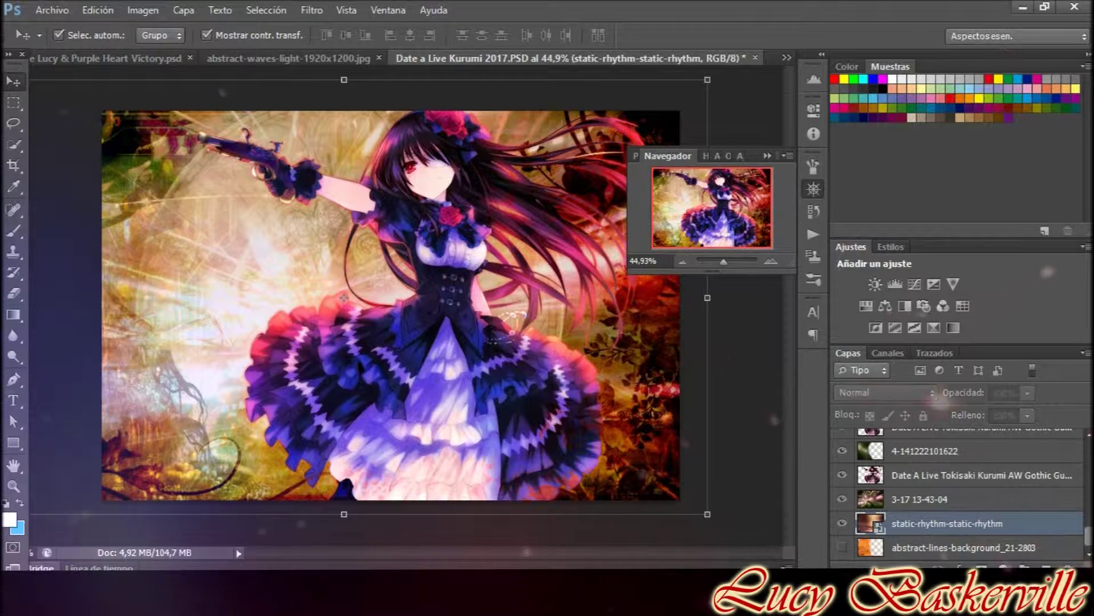
pyautogui.hotkey('alt', ']')
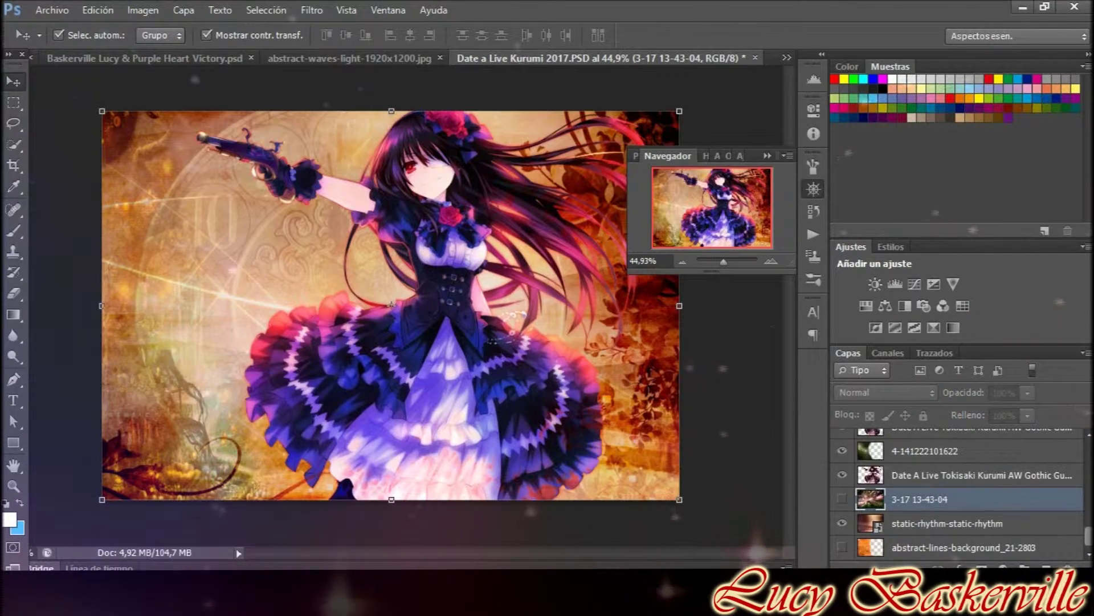
pyautogui.scroll(3, 958, 496)
# Set the vintage-floral texture layer to Trama and adjust the Eraser brush size.
pyautogui.click(969, 487)
pyautogui.click(883, 392)
pyautogui.click(890, 150)
pyautogui.press('e')
pyautogui.rightClick(285, 213)
pyautogui.press('Return')
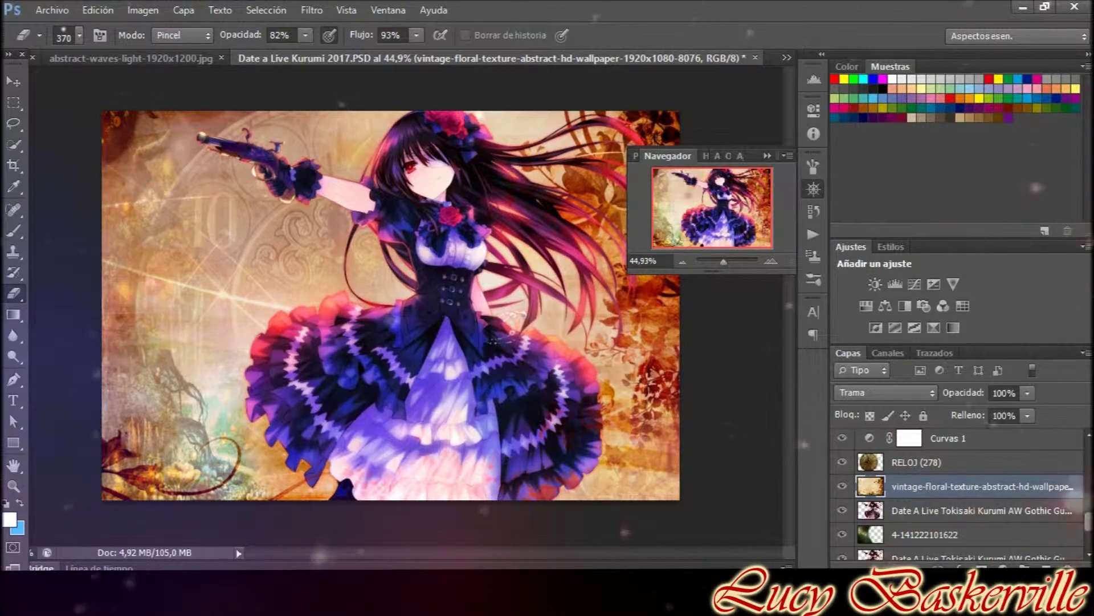
# Duplicate the vintage-floral texture layer and transform the copy.
pyautogui.rightClick(906, 487)
pyautogui.click(655, 122)
pyautogui.press('Return')
pyautogui.press('v')
pyautogui.hotkey('ctrl', 't')
pyautogui.rightClick(239, 227)
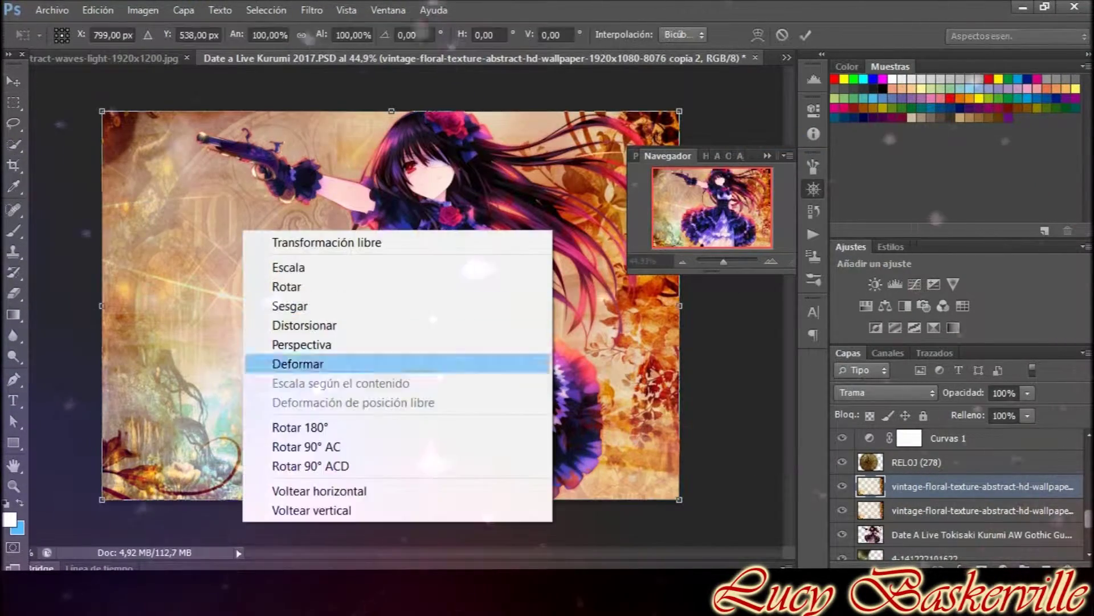
pyautogui.press('Escape')
pyautogui.press('Return')
pyautogui.press('e')
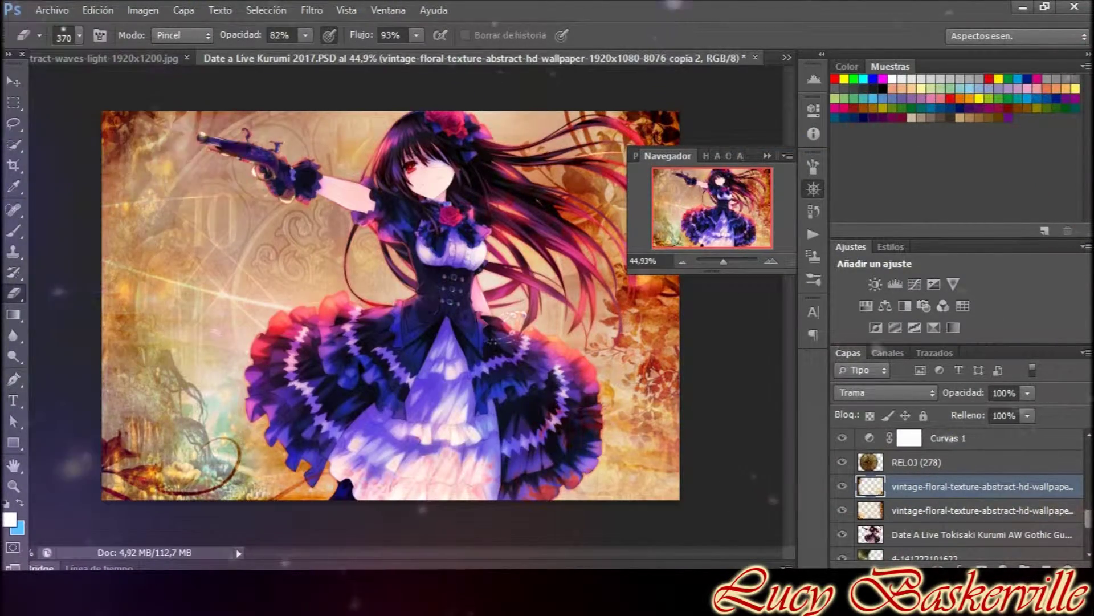
# Add a Levels adjustment and move the floral texture copy to the top.
pyautogui.hotkey('alt', '[')
pyautogui.hotkey('alt', '[')
pyautogui.hotkey('alt', '[')
pyautogui.hotkey('alt', ']')
pyautogui.hotkey('alt', ']')
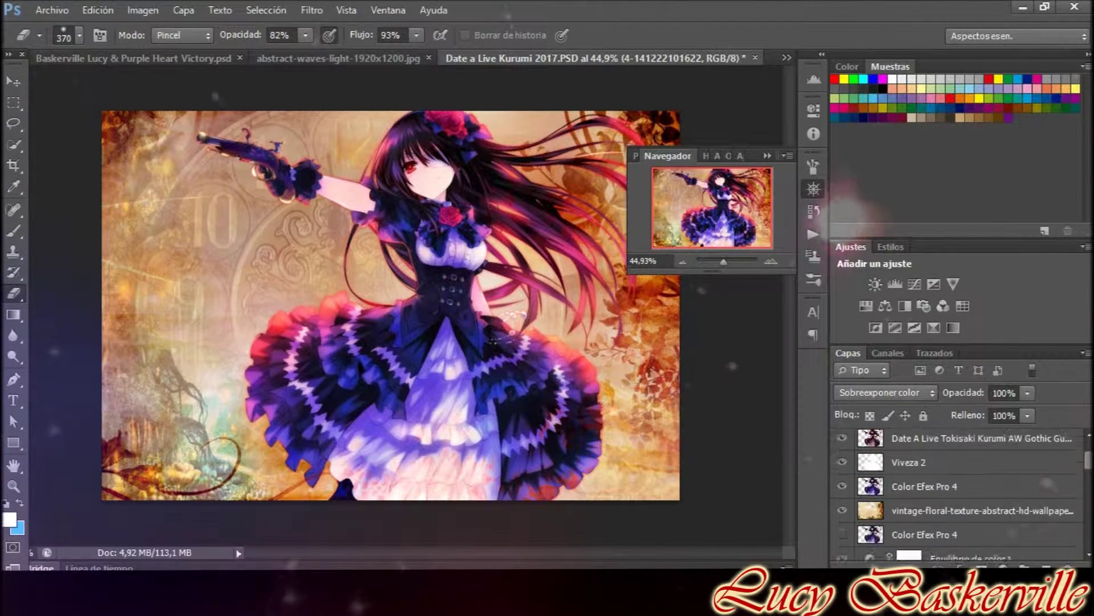
pyautogui.hotkey('alt', ']')
pyautogui.hotkey('alt', ']')
pyautogui.hotkey('alt', ']')
pyautogui.hotkey('alt', ']')
pyautogui.hotkey('alt', ']')
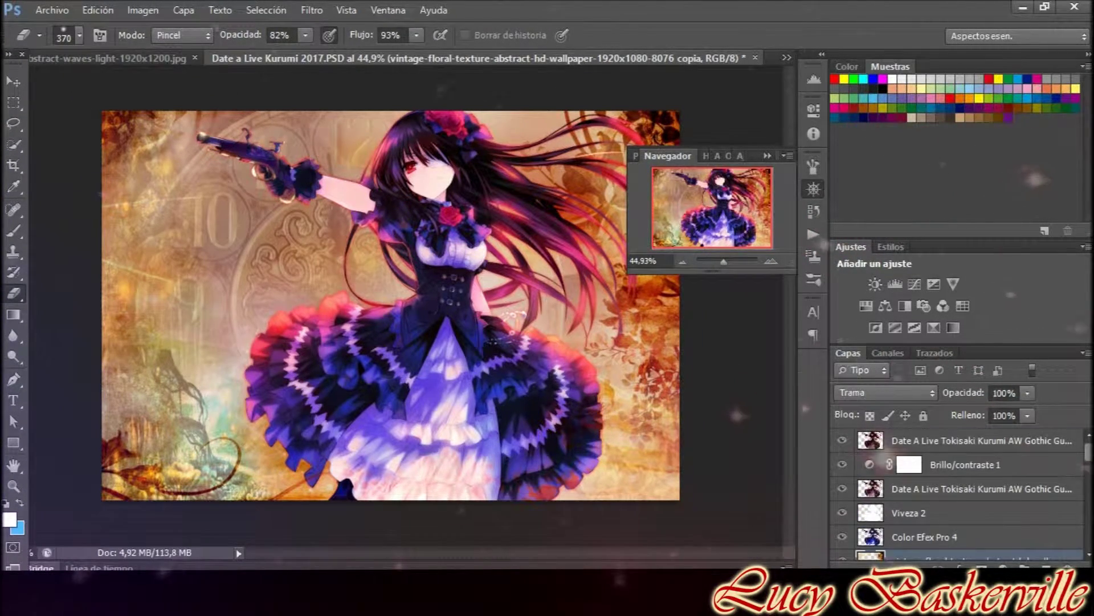
pyautogui.click(896, 284)
pyautogui.hotkey('alt', '[')
pyautogui.hotkey('alt', '[')
pyautogui.hotkey('alt', '[')
pyautogui.hotkey('alt', '[')
pyautogui.hotkey('alt', '[')
pyautogui.hotkey('alt', '[')
# Bring the forest image to the top of the stack and commit its transform.
pyautogui.hotkey('ctrl', 'shift', ']')
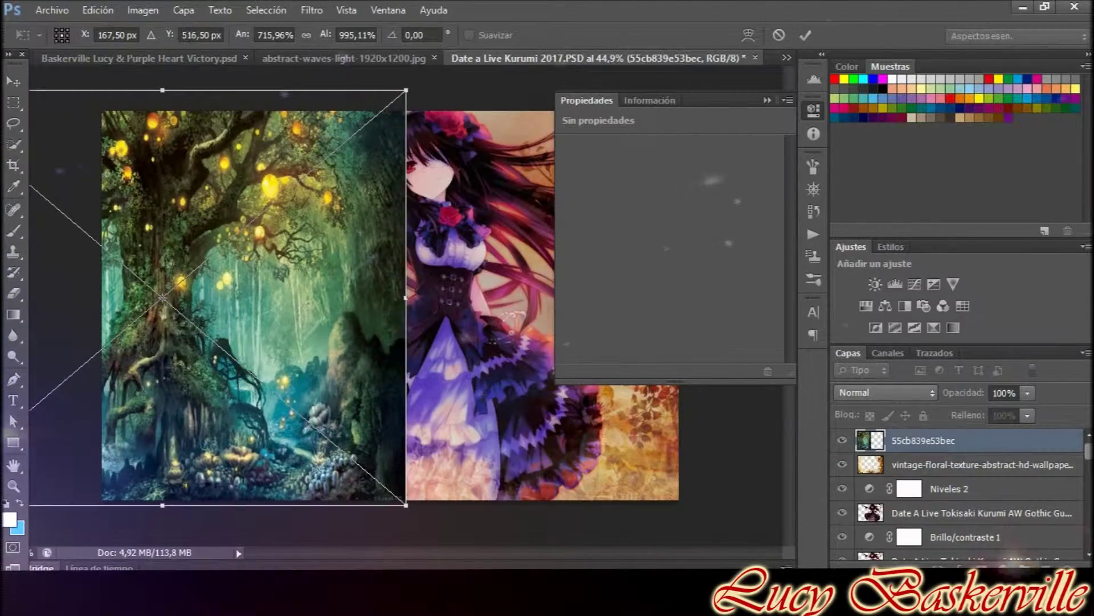
pyautogui.press('Return')
pyautogui.press('e')
# Blend the forest layer in Aclarar after trying Sobreexponer color.
pyautogui.click(885, 392)
pyautogui.click(849, 154)
pyautogui.press('Down')
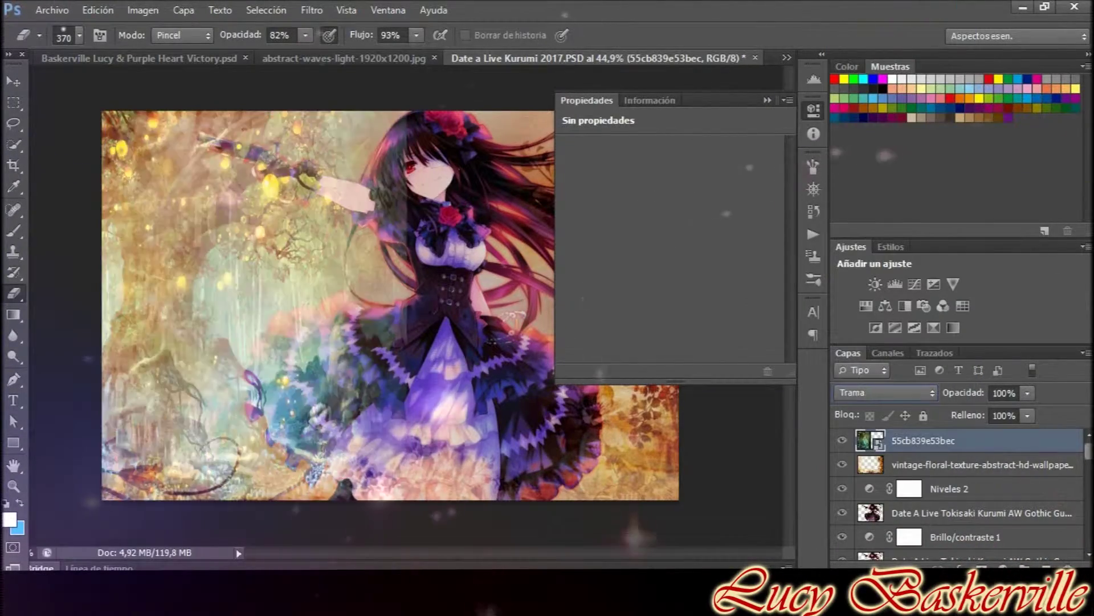
pyautogui.press('Down')
pyautogui.press('Down')
pyautogui.press('Up')
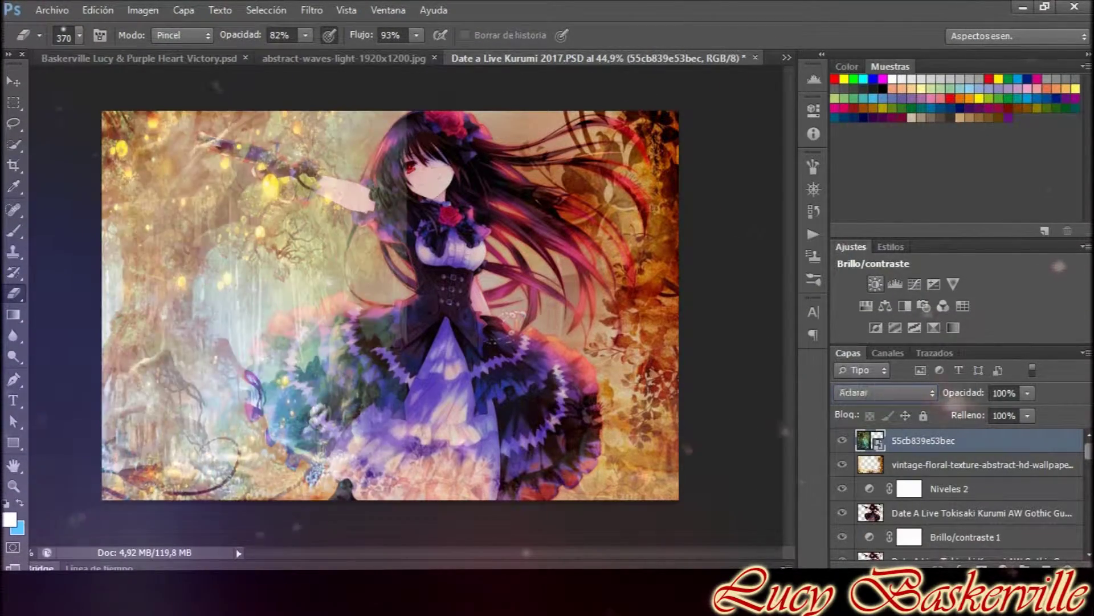
pyautogui.click(885, 392)
pyautogui.click(850, 152)
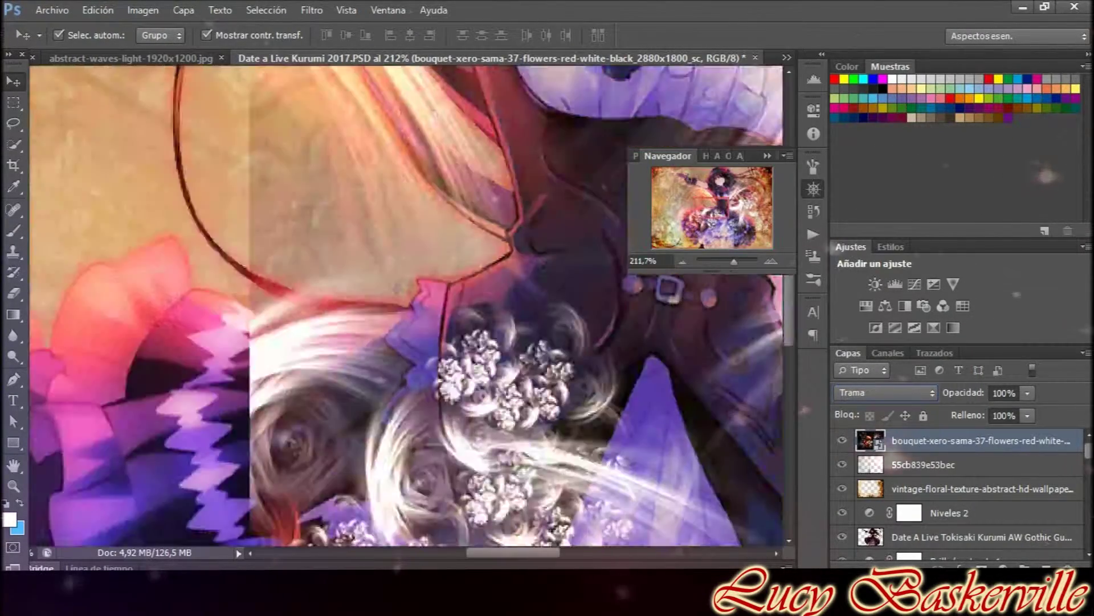
# Flip the bouquet horizontally and skew it across the image.
pyautogui.hotkey('ctrl', 't')
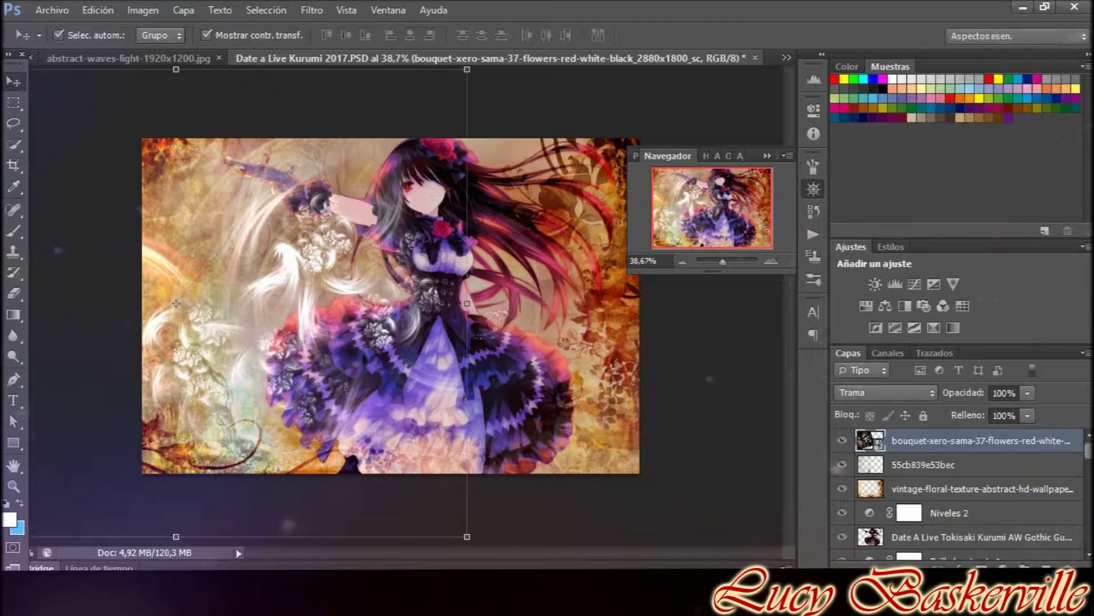
pyautogui.rightClick(342, 211)
pyautogui.click(416, 452)
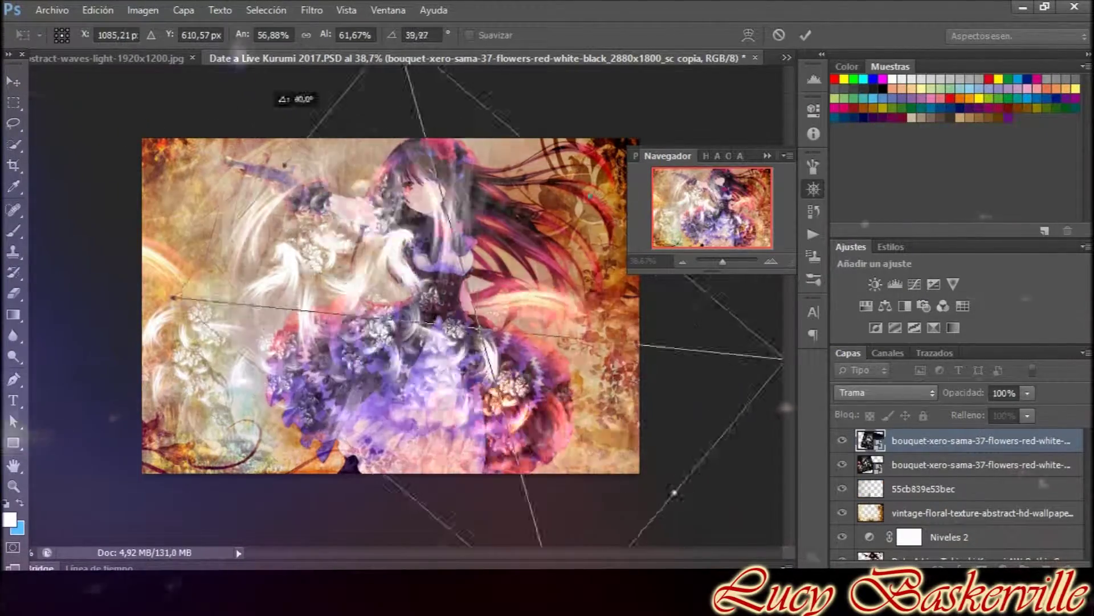
pyautogui.moveTo(468, 303); pyautogui.dragTo(679, 331)
pyautogui.press('Return')
# Switch to the Eraser, select the lower bouquet layer, and open the render layer's options.
pyautogui.press('e')
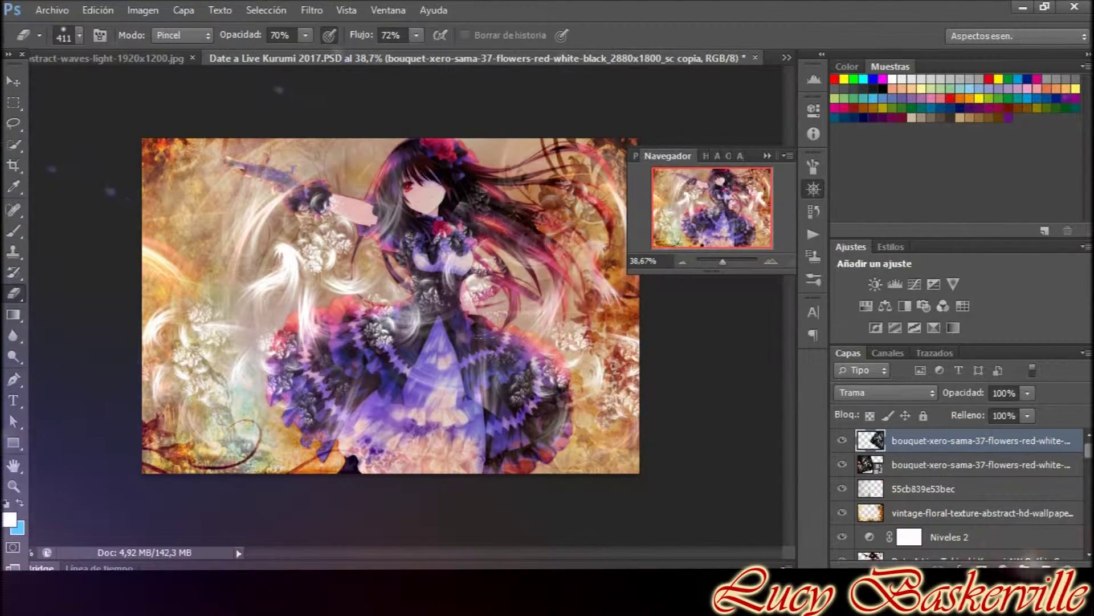
pyautogui.click(969, 464)
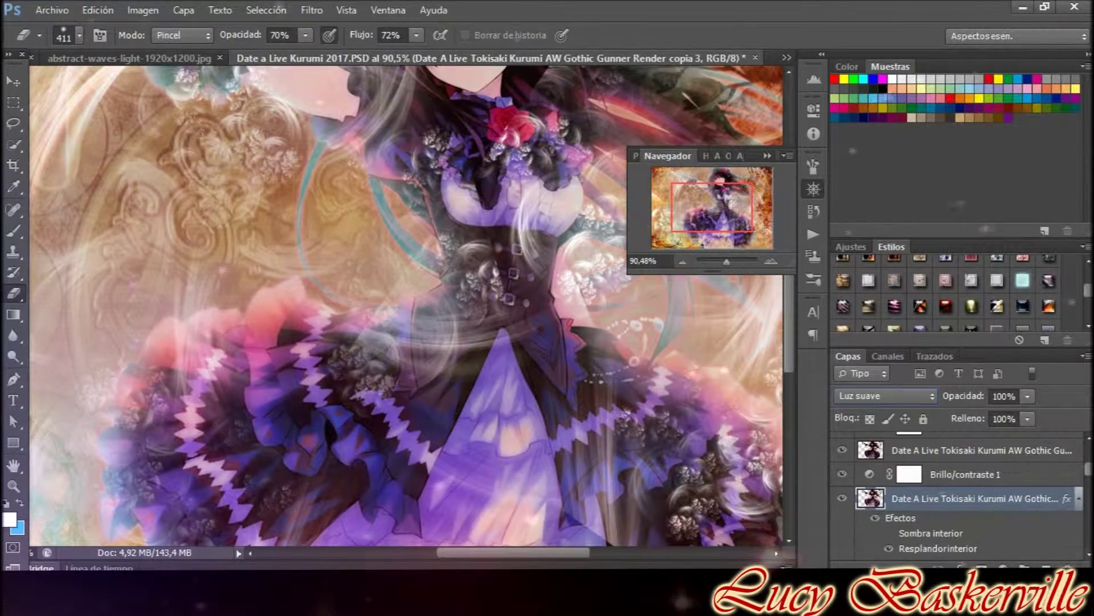
pyautogui.hotkey('ctrl', '0')
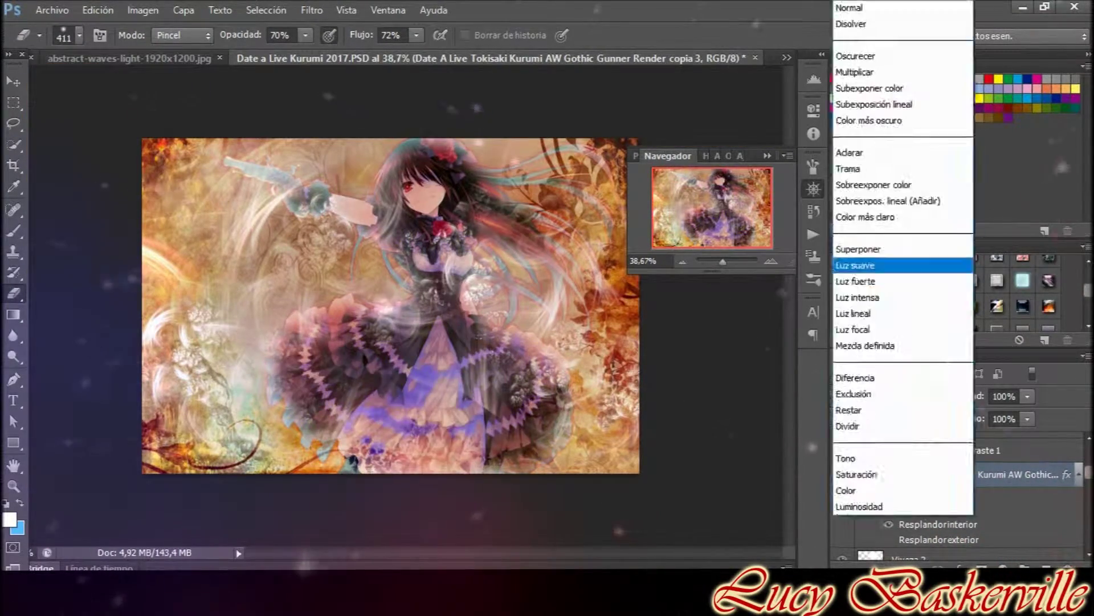
pyautogui.rightClick(932, 474)
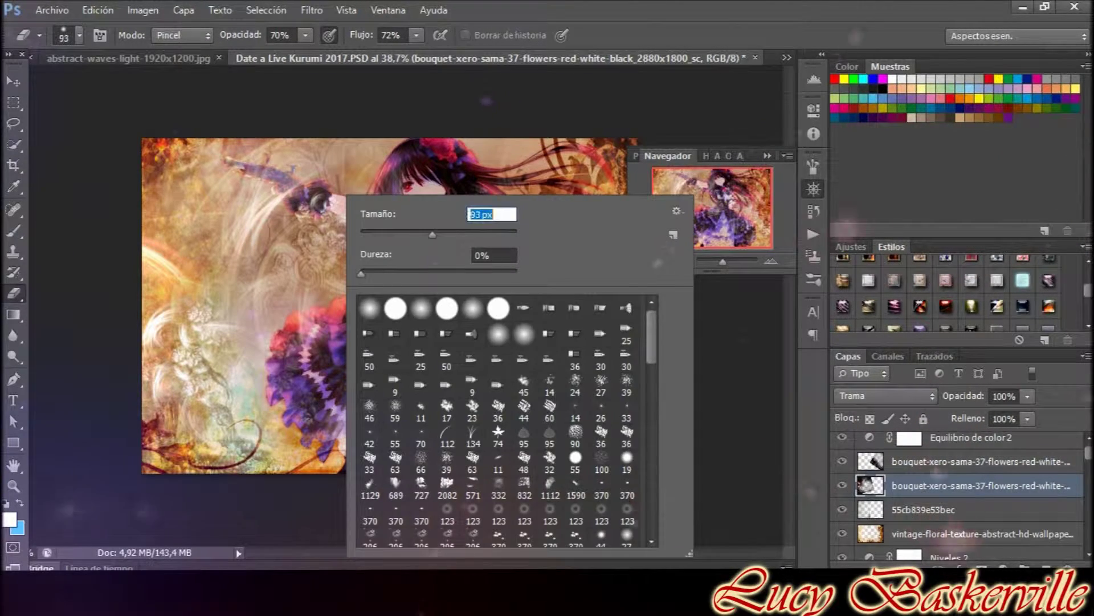
# Close the brush size settings and select the Kurumi render copy 3 layer.
pyautogui.press('Return')
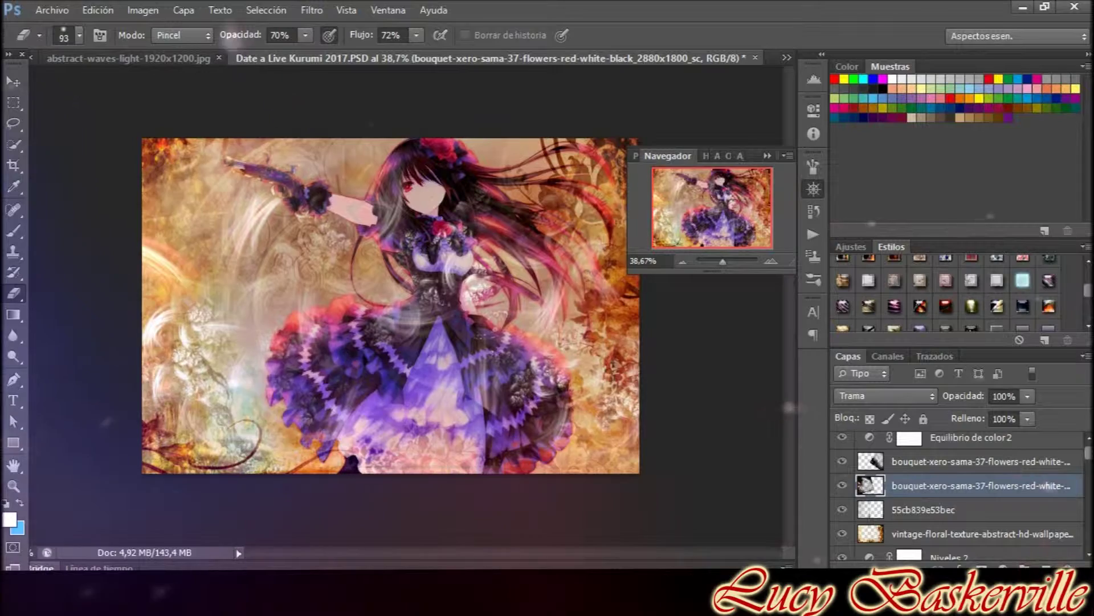
pyautogui.scroll(-5, 957, 496)
pyautogui.scroll(3, 957, 496)
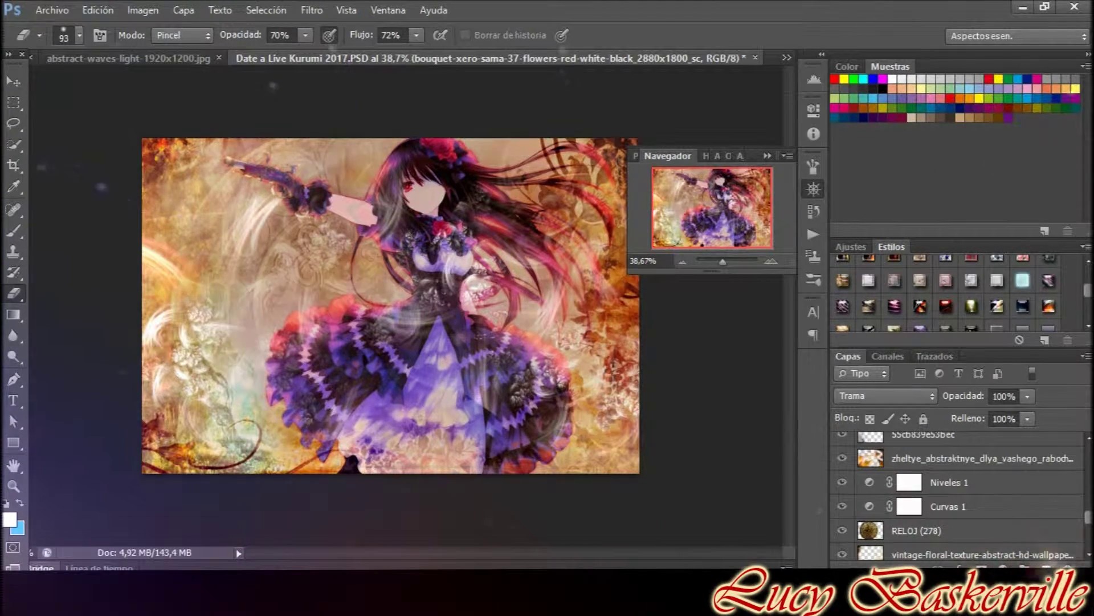
pyautogui.scroll(-2, 957, 496)
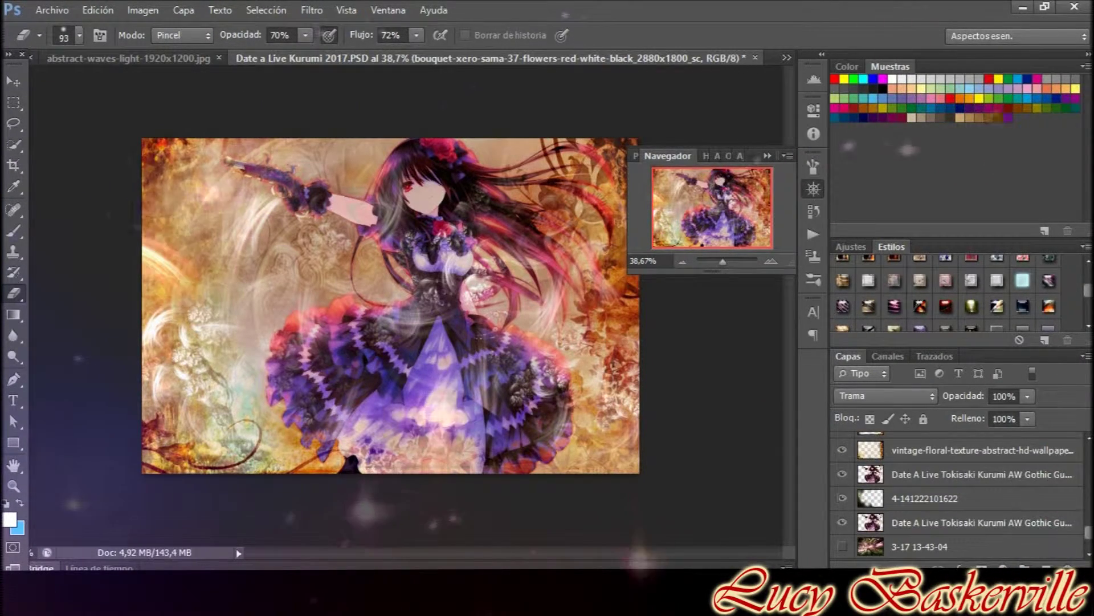
pyautogui.scroll(3, 958, 496)
pyautogui.scroll(2, 957, 496)
pyautogui.scroll(5, 385, 177)
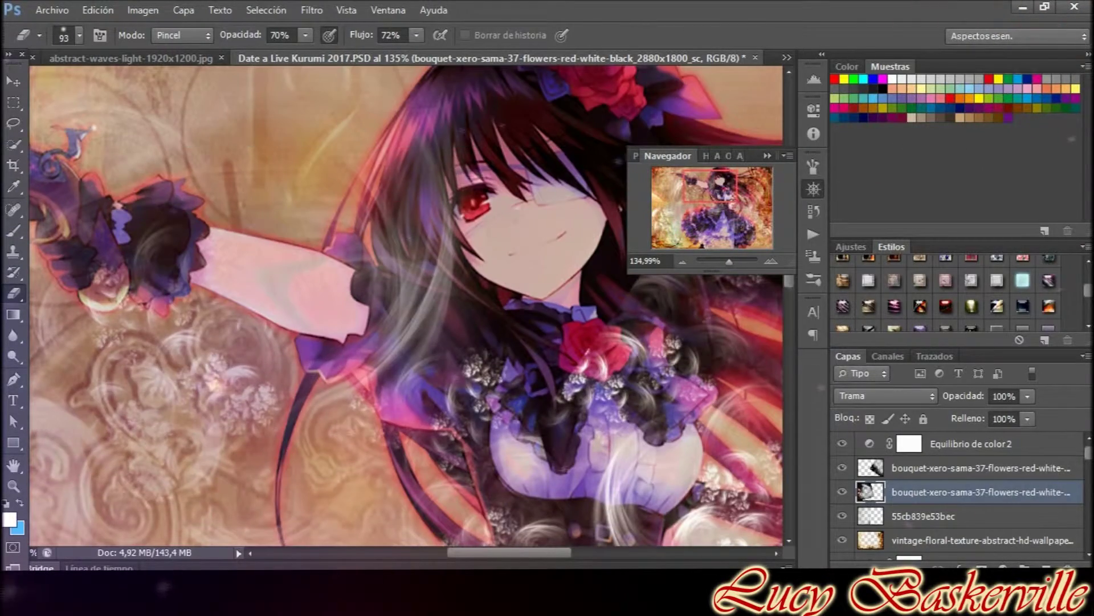
pyautogui.keyDown('ctrl'); pyautogui.click(432, 163); pyautogui.keyUp('ctrl')
pyautogui.keyDown('ctrl'); pyautogui.click(536, 240); pyautogui.keyUp('ctrl')
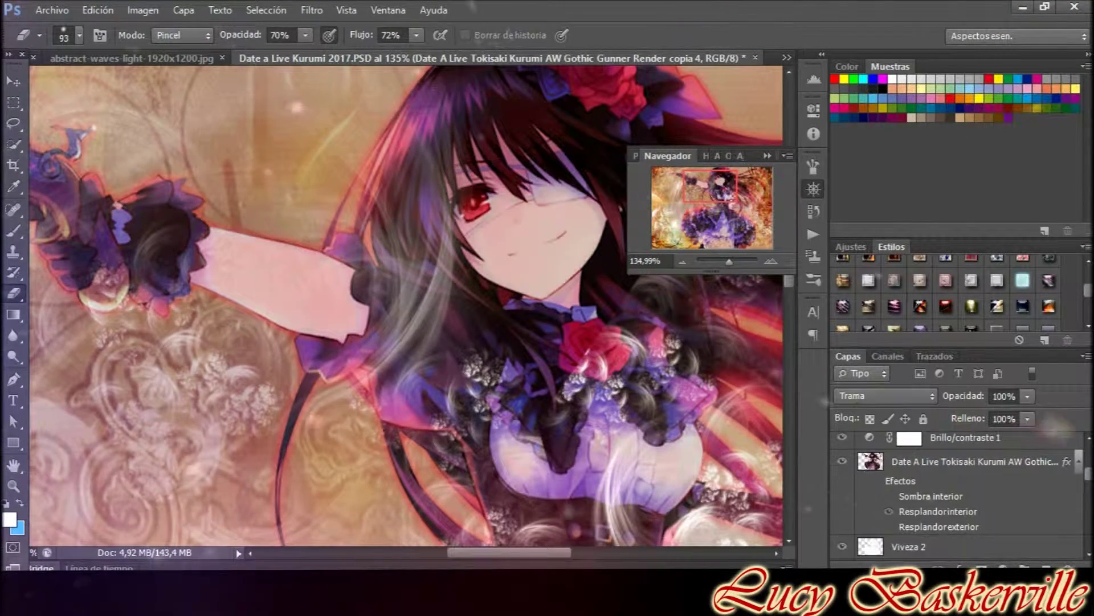
# Set render copy 3 to Color más oscuro after trying Aclarar.
pyautogui.click(884, 395)
pyautogui.click(889, 128)
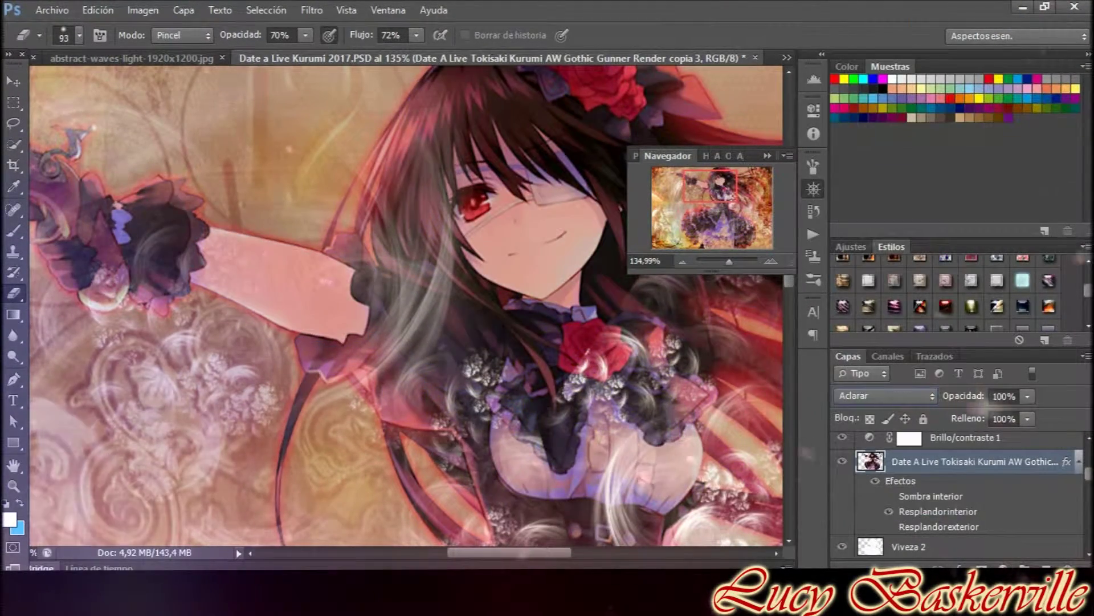
pyautogui.press('Down')
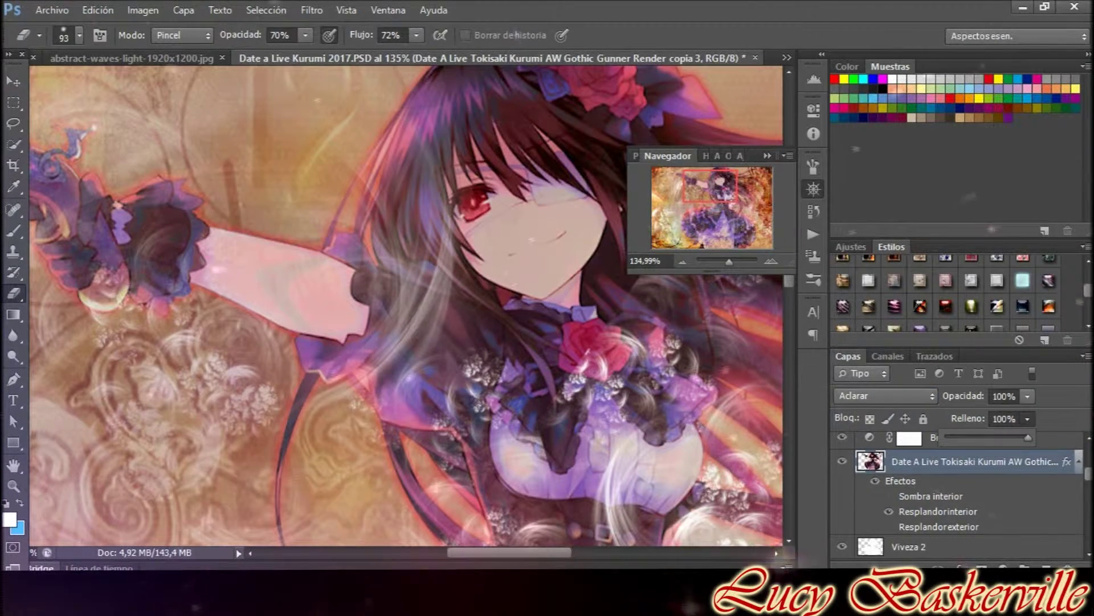
pyautogui.click(884, 395)
pyautogui.click(889, 128)
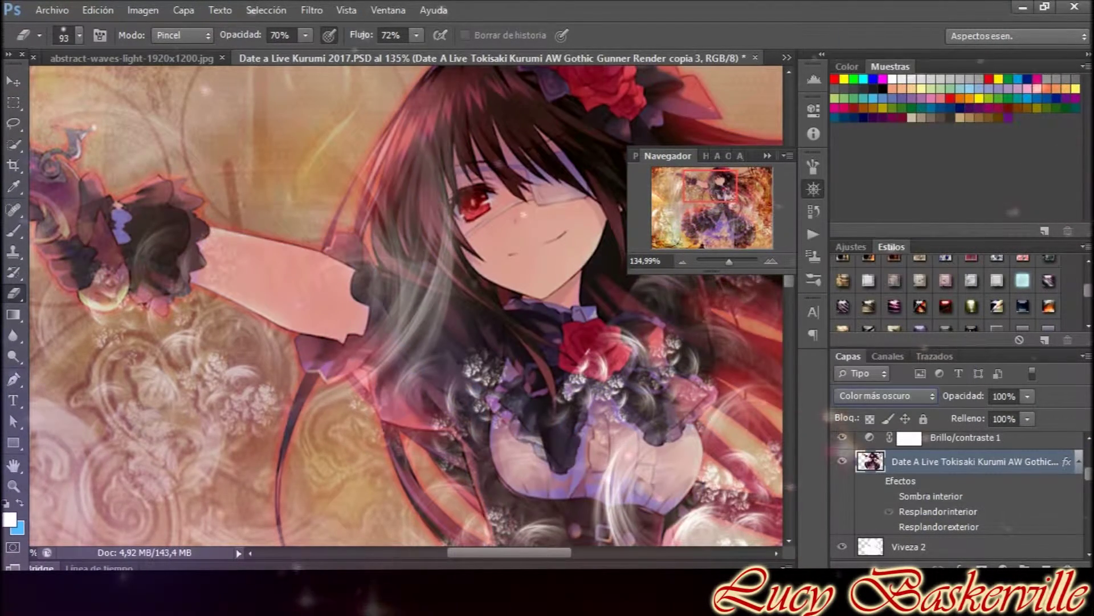
# Change the blend mode of the Kurumi render layer with effects and fit the wallpaper in view.
pyautogui.hotkey('alt', '[')
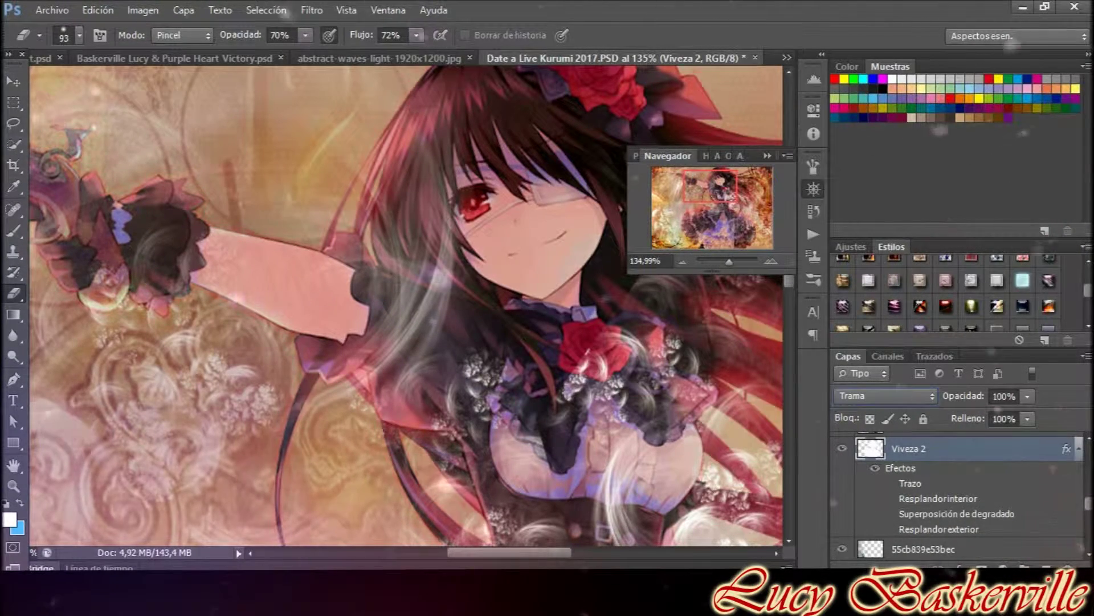
pyautogui.scroll(5, 958, 496)
pyautogui.scroll(-3, 958, 496)
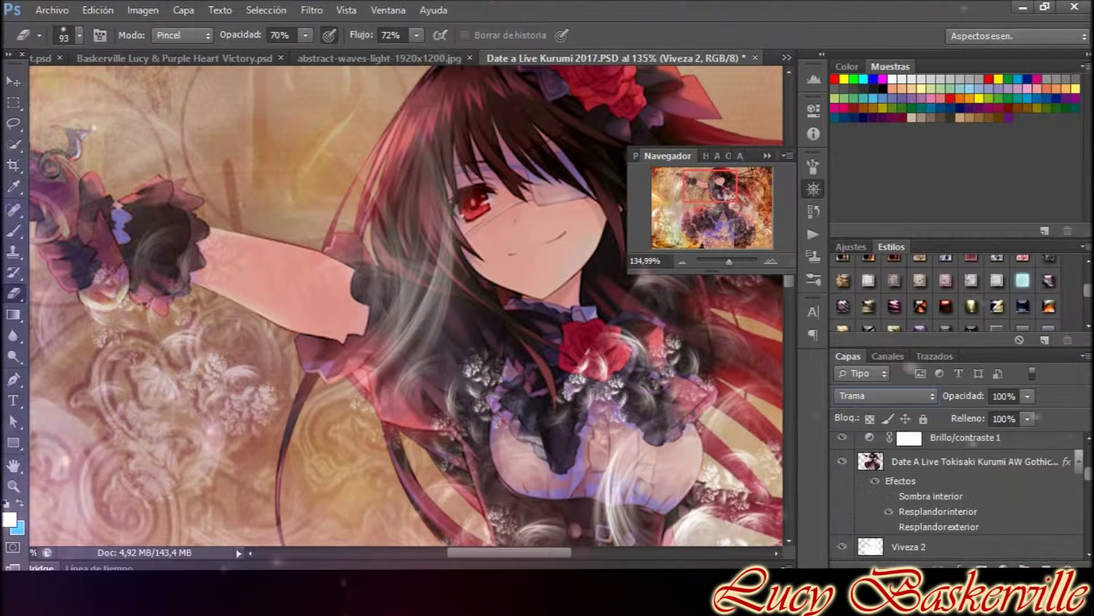
pyautogui.click(870, 461)
pyautogui.click(883, 396)
pyautogui.click(912, 154)
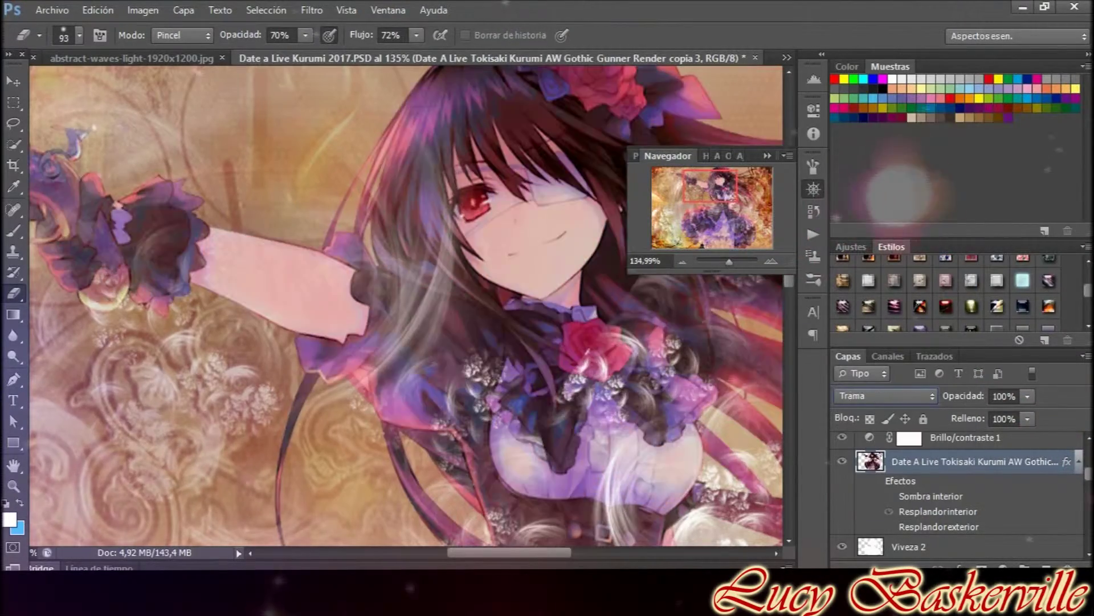
pyautogui.hotkey('ctrl', '0')
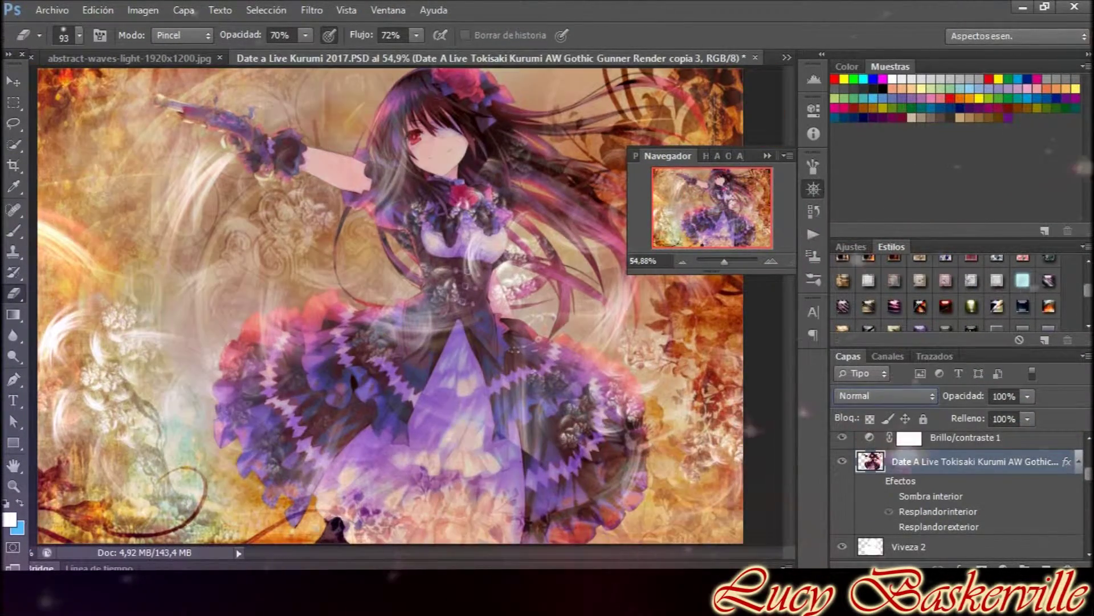
# Hide the vintage floral texture layer.
pyautogui.hotkey('alt', ']')
pyautogui.scroll(-3, 957, 496)
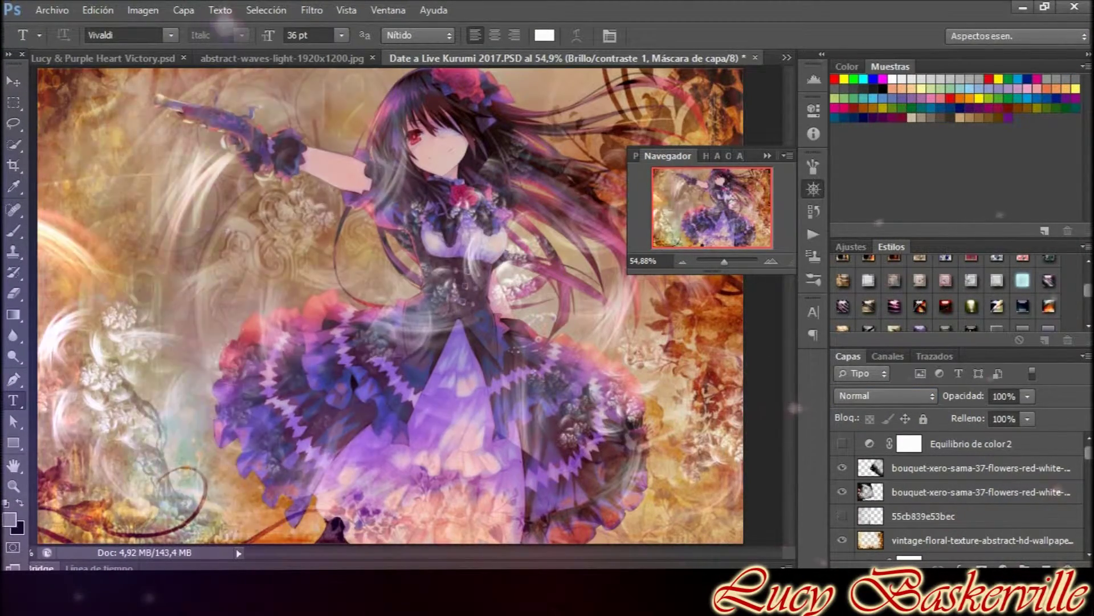
pyautogui.click(842, 539)
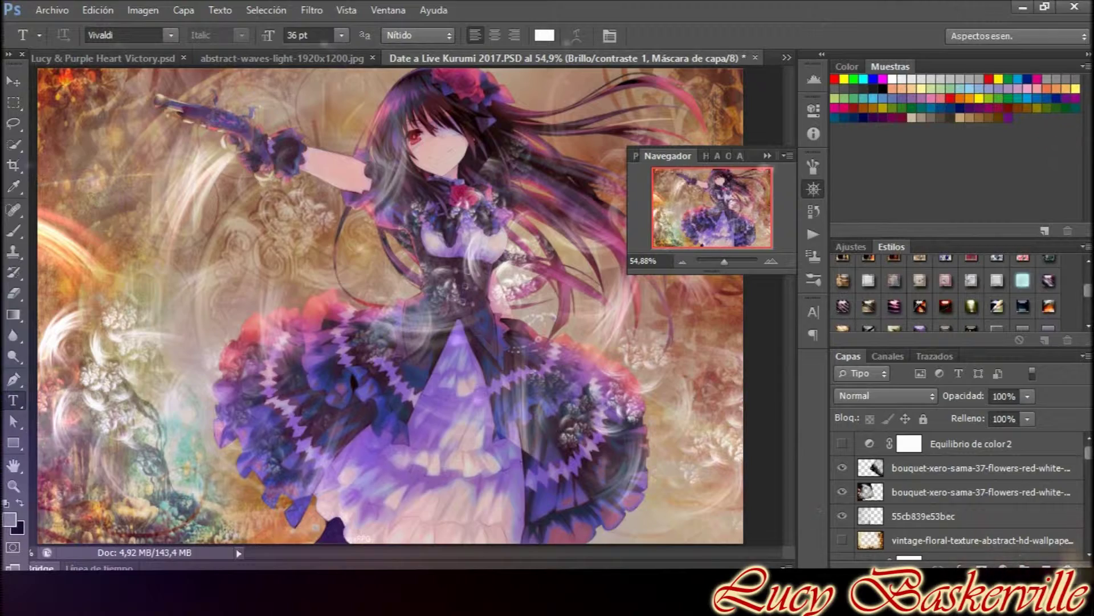
pyautogui.scroll(-3, 958, 490)
pyautogui.scroll(-3, 958, 490)
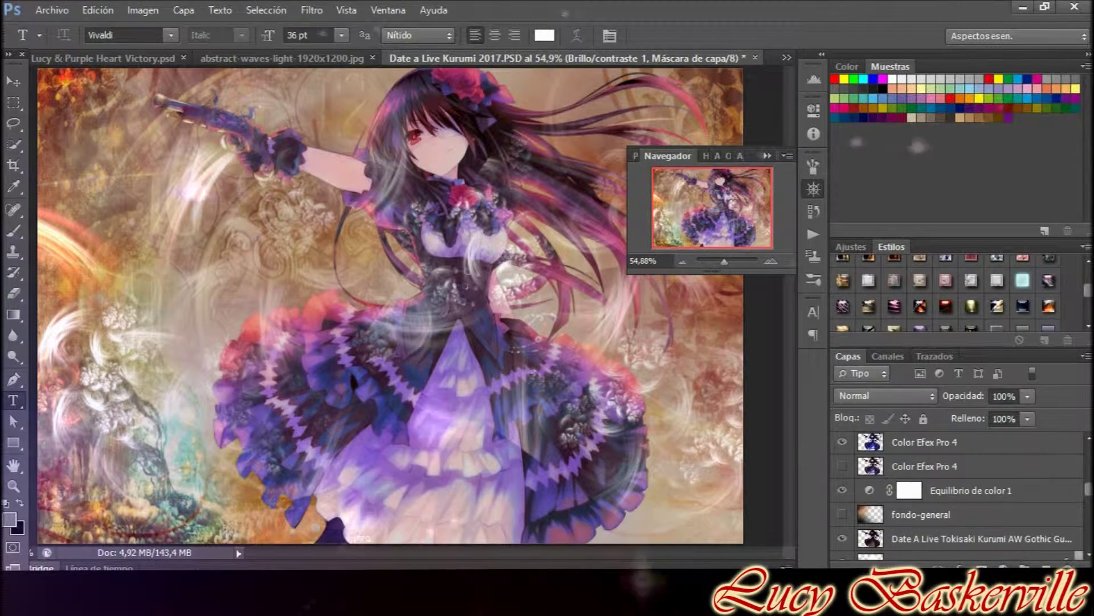
pyautogui.scroll(3, 958, 491)
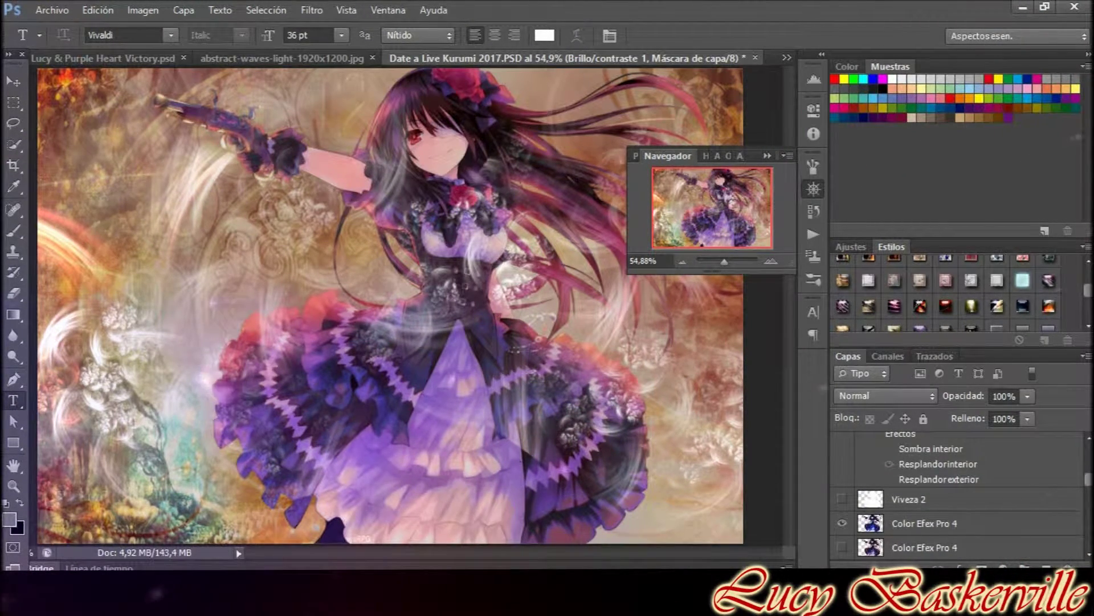
# Show Viveza 2 with Aclarar blending and return the Kurumi copy to Trama.
pyautogui.click(842, 499)
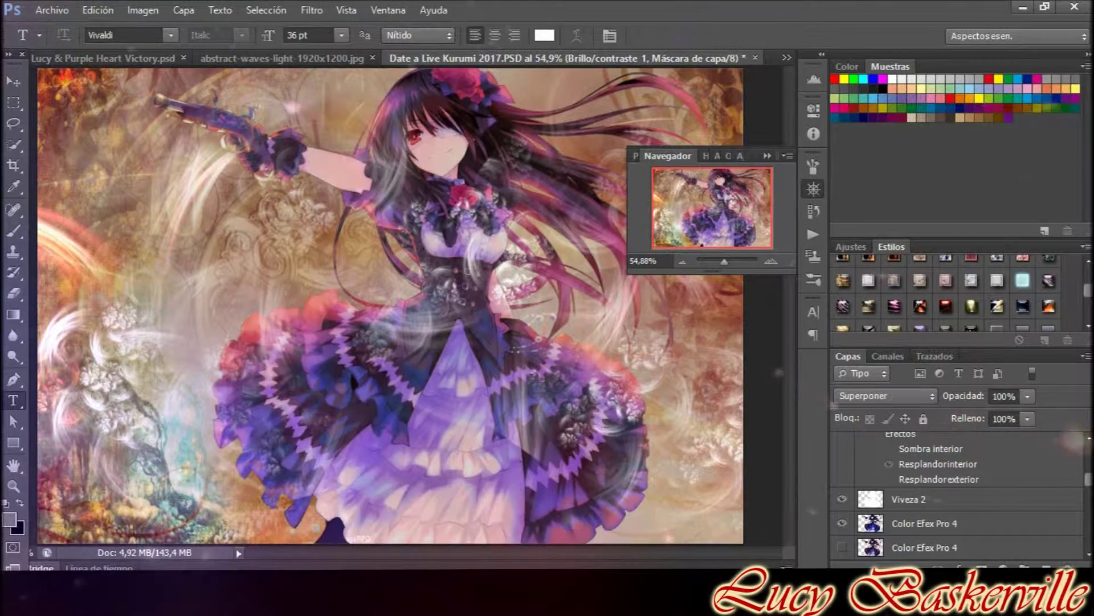
pyautogui.click(923, 499)
pyautogui.click(884, 395)
pyautogui.click(881, 171)
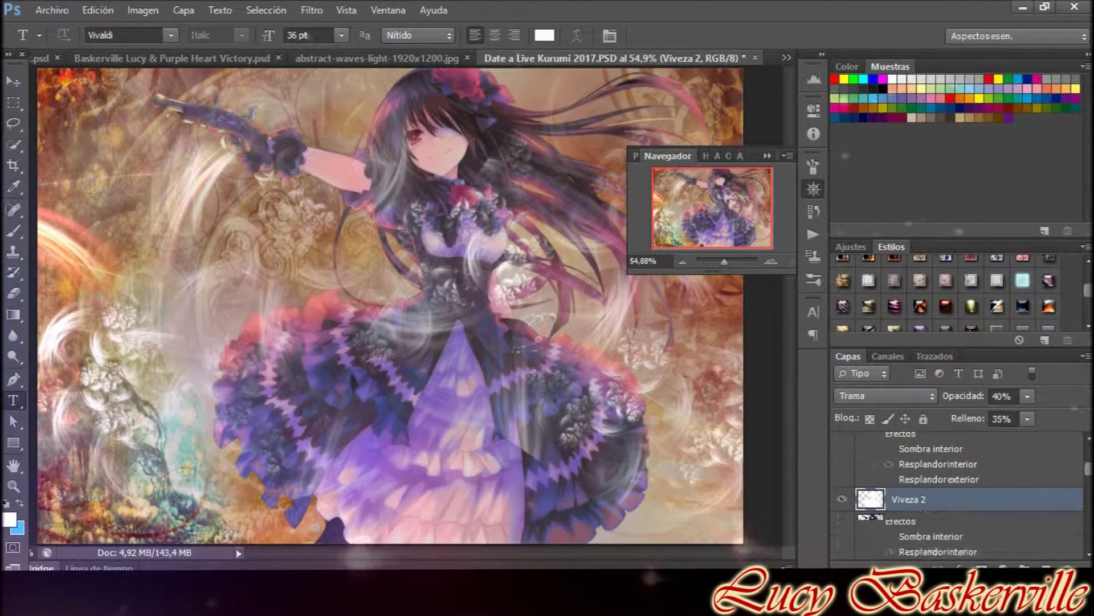
pyautogui.scroll(3, 957, 496)
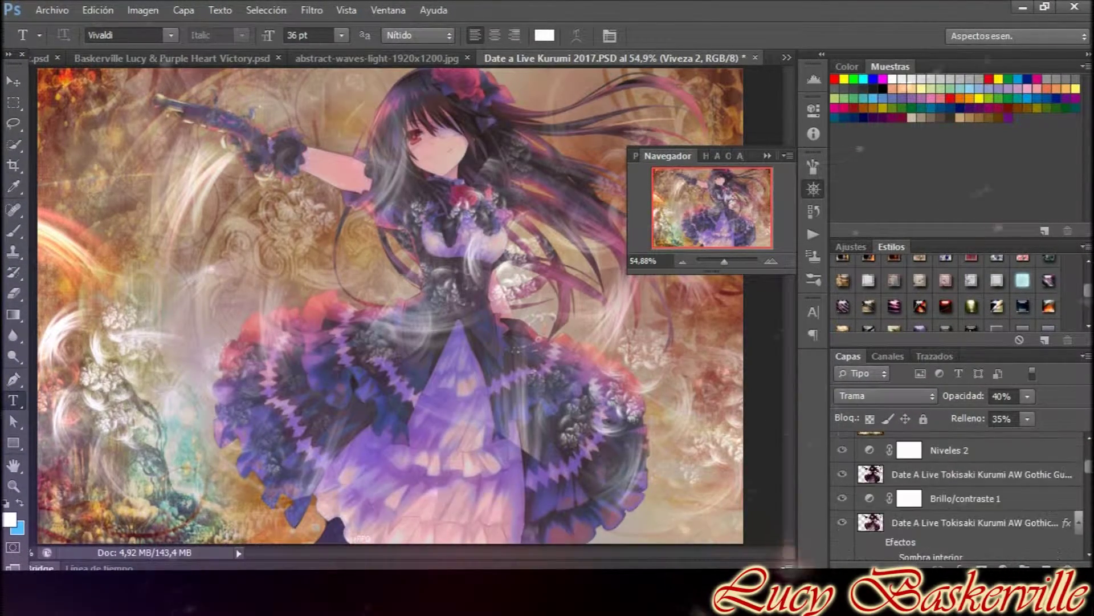
pyautogui.press('Down')
pyautogui.press('Down')
pyautogui.press('Down')
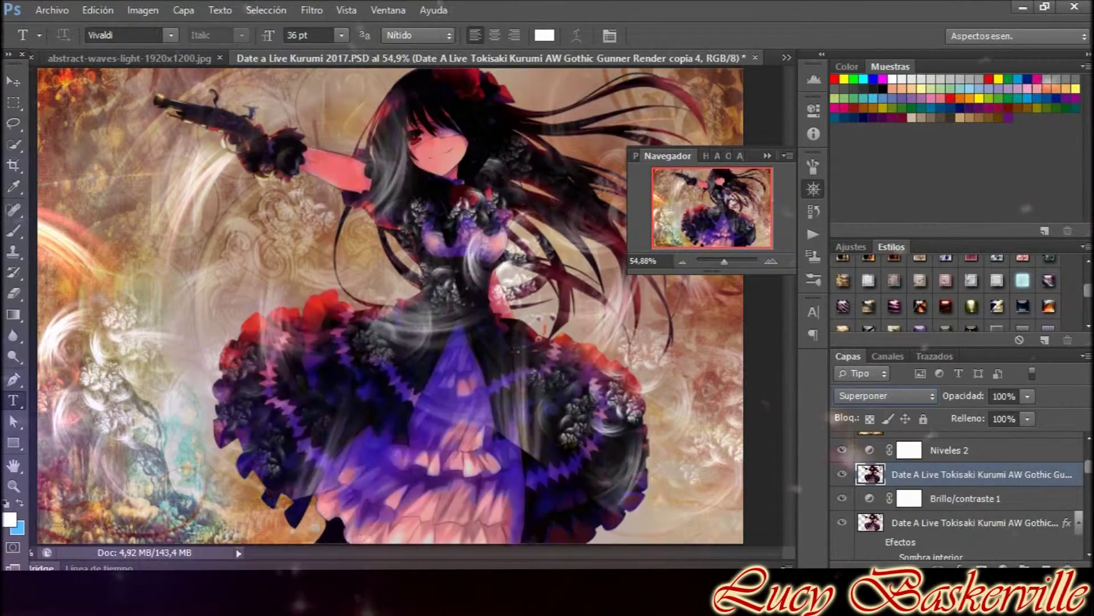
pyautogui.click(885, 395)
pyautogui.click(924, 150)
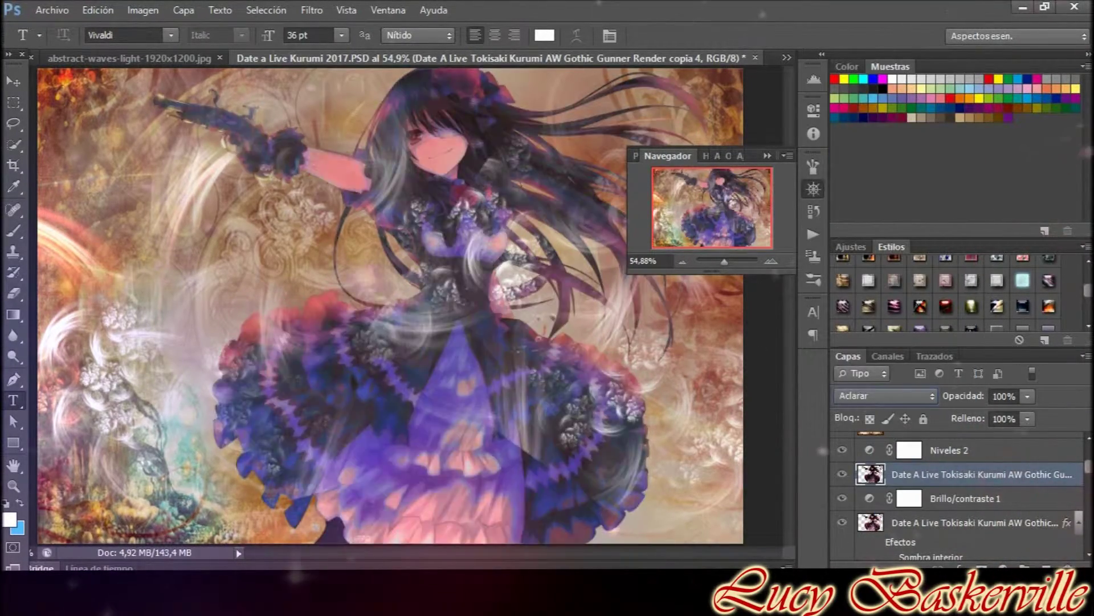
# Set the lower Kurumi layer to Aclarar and the bottom Kurumi render to Trama.
pyautogui.click(969, 522)
pyautogui.click(885, 395)
pyautogui.click(923, 112)
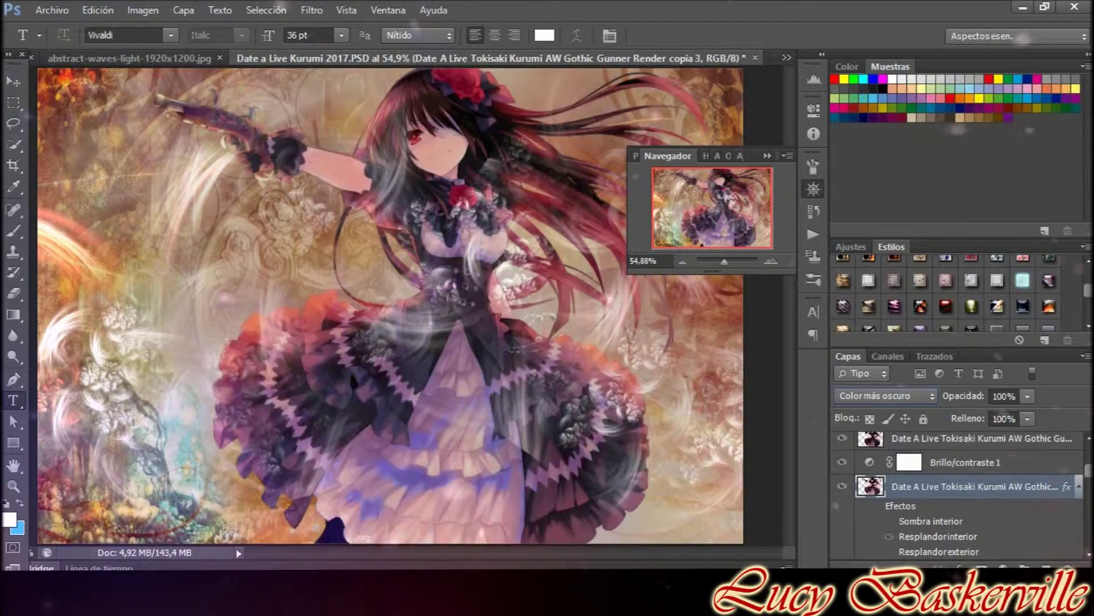
pyautogui.press('Down')
pyautogui.scroll(-3, 958, 496)
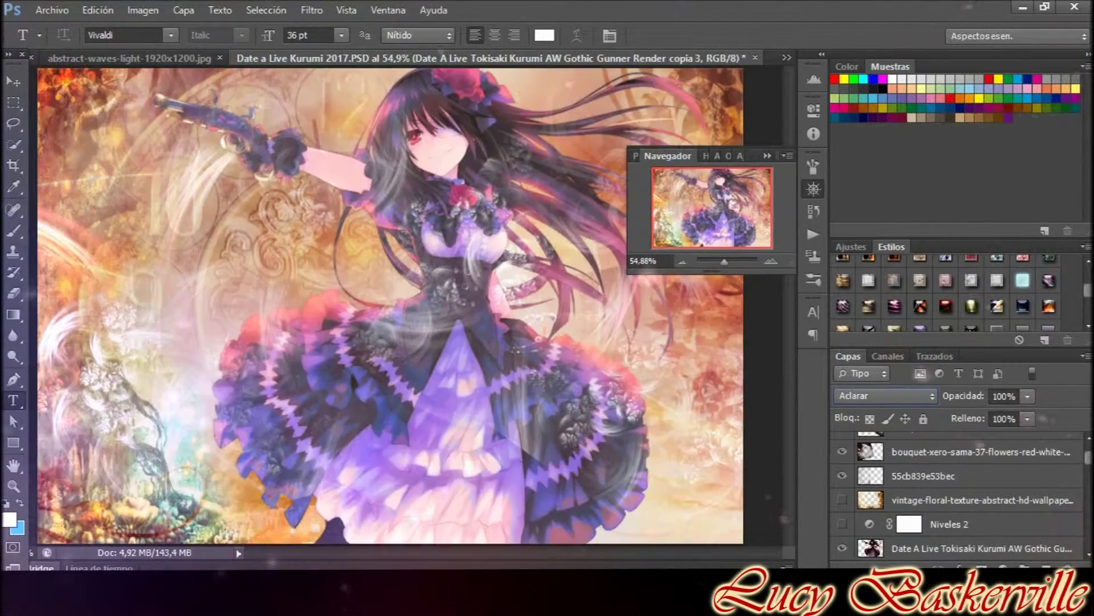
pyautogui.click(969, 548)
pyautogui.click(885, 396)
pyautogui.click(924, 149)
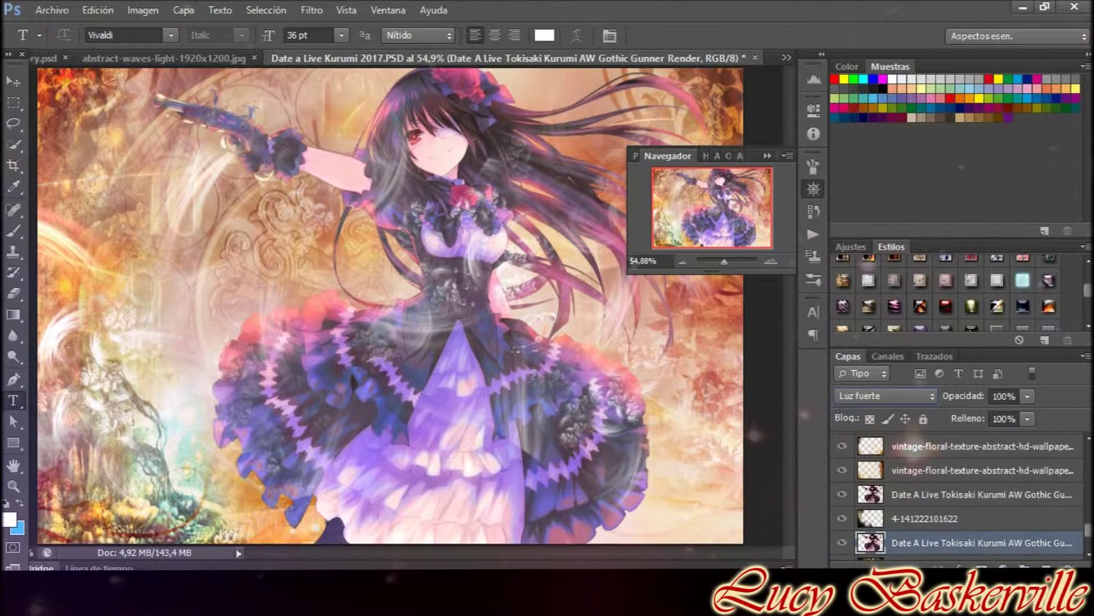
# Fade the Kurumi render copy 2 layer to 64% opacity.
pyautogui.moveTo(870, 547)
pyautogui.mouseDown()
pyautogui.moveTo(822, 354)
pyautogui.moveTo(870, 439)
pyautogui.mouseUp()
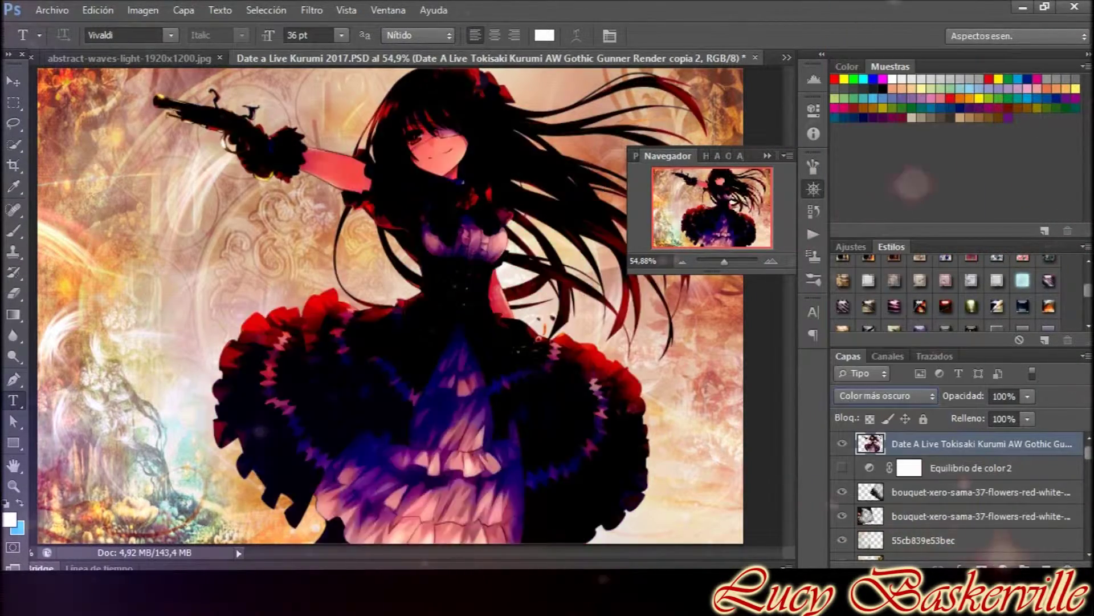
pyautogui.moveTo(1028, 396); pyautogui.dragTo(969, 438)
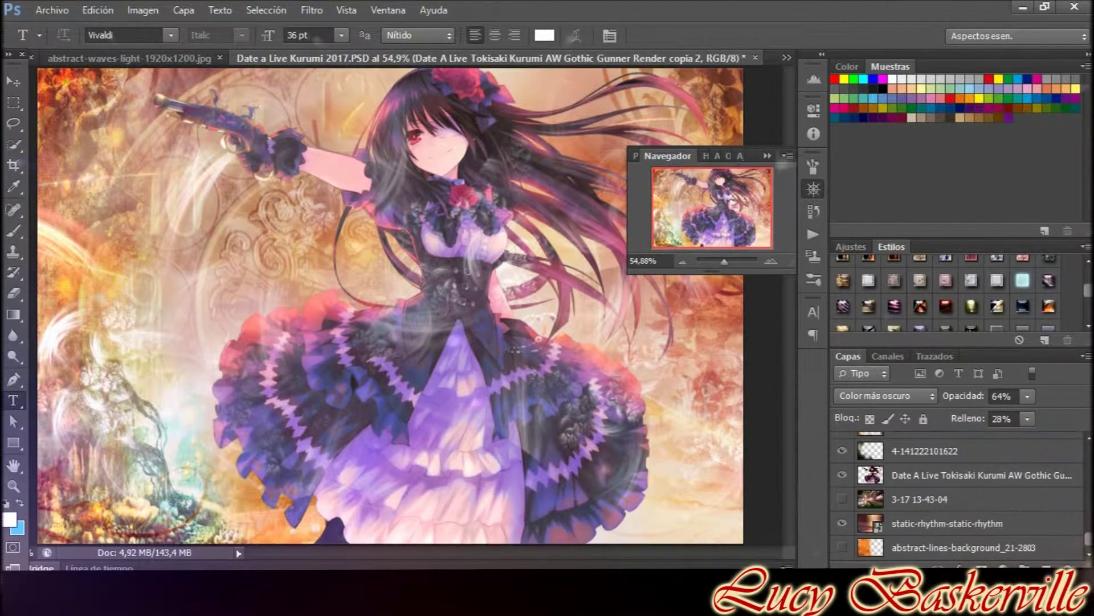
pyautogui.press('Down')
pyautogui.press('Down')
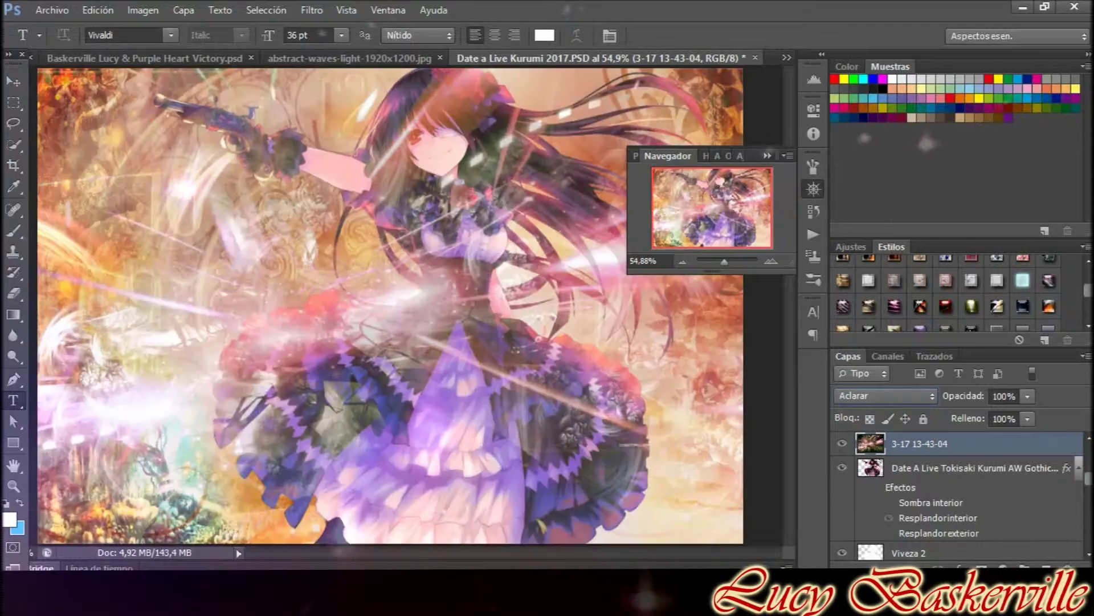
# Give the 3-17 13-43-04 texture Brillo/contraste and Sobreexposición lineal blending.
pyautogui.press('Down')
pyautogui.press('Down')
pyautogui.click(143, 9)
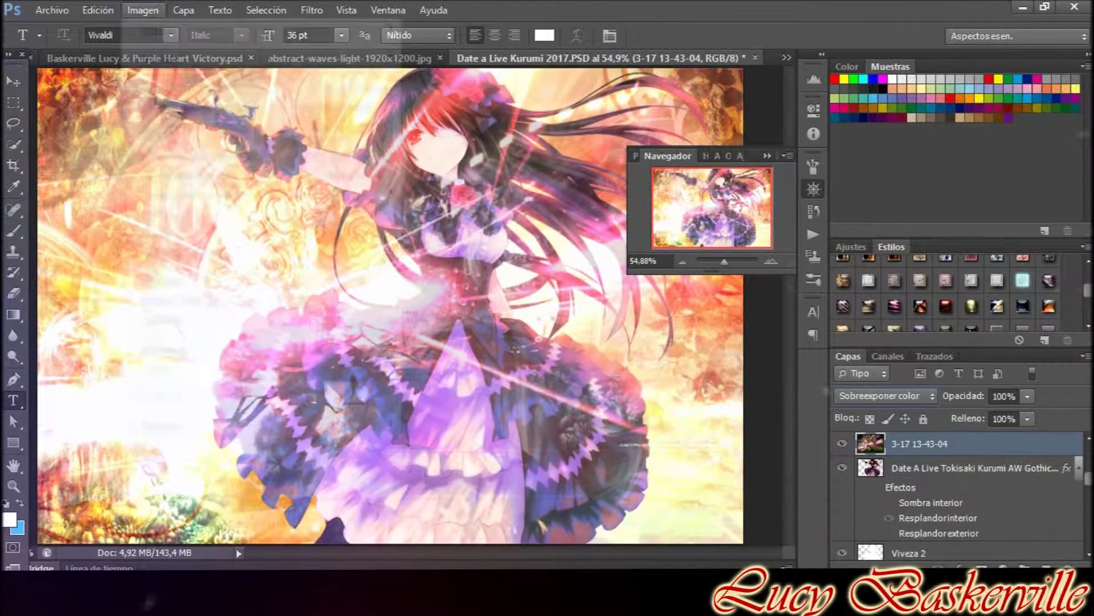
pyautogui.click(908, 213)
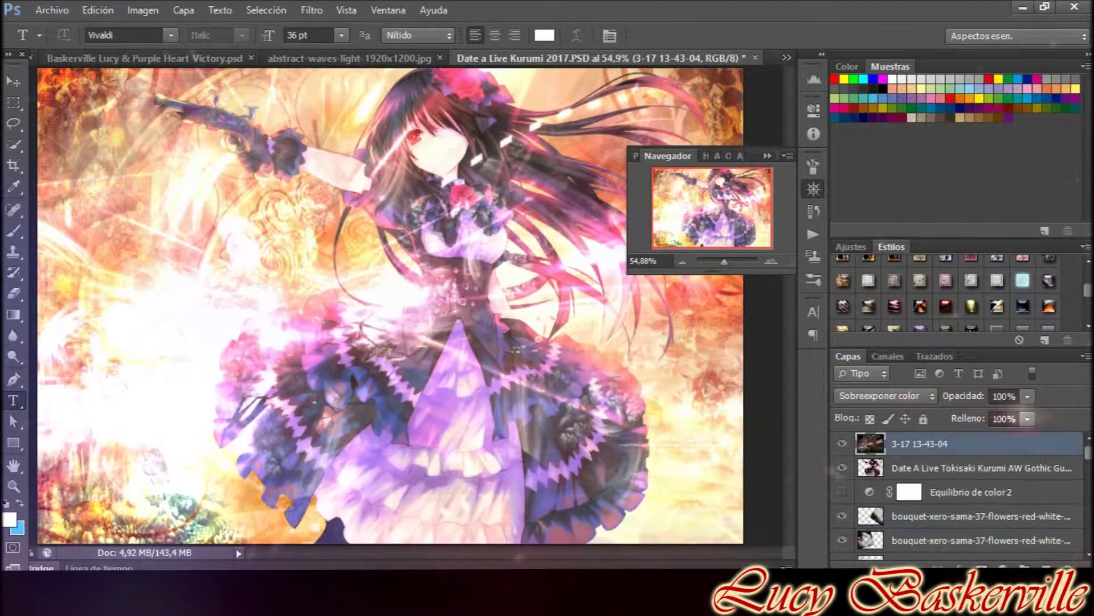
pyautogui.hotkey('shift', '-')
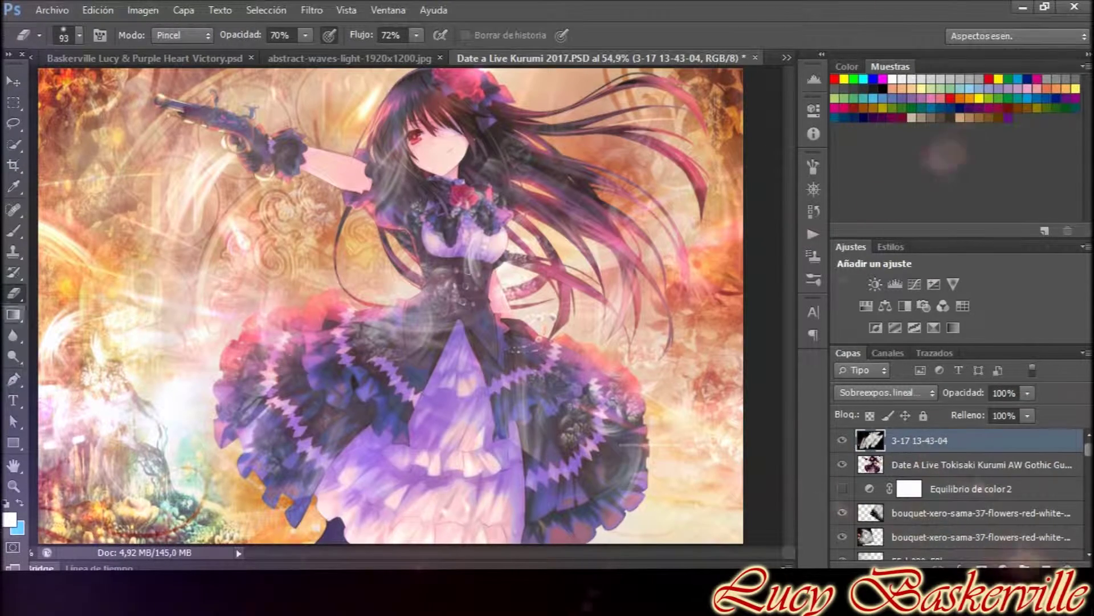
# Set the illustrator credit text to 72 pt and commit it.
pyautogui.click(341, 35)
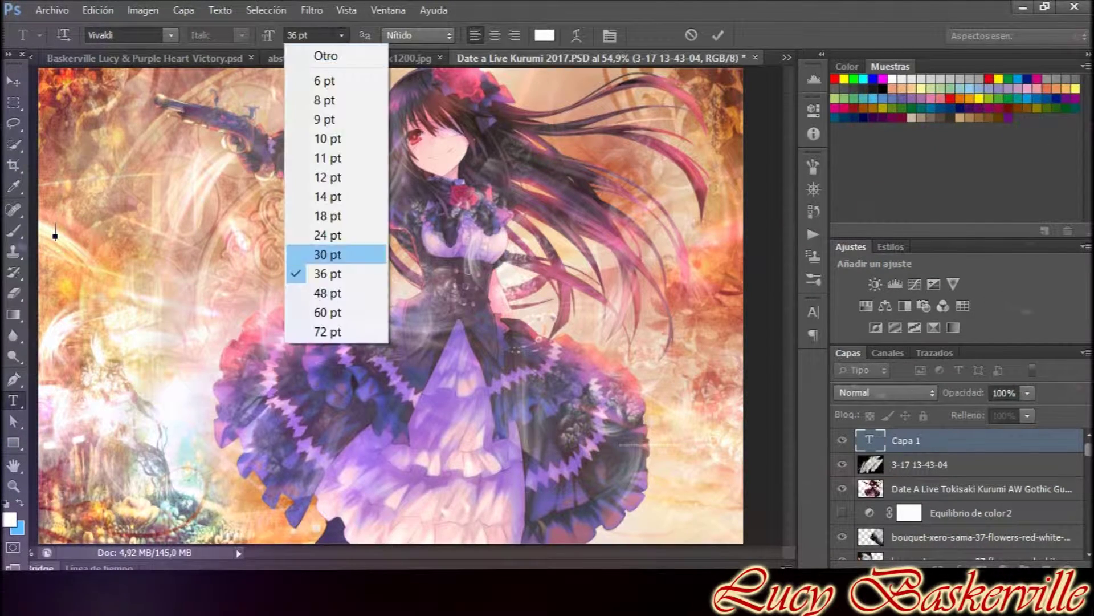
pyautogui.click(319, 336)
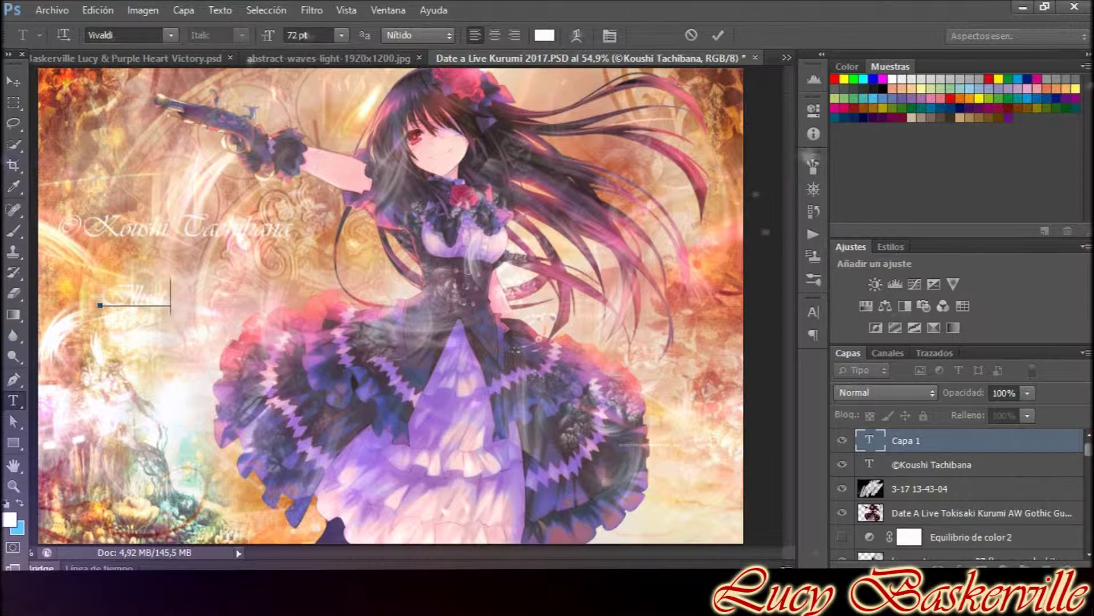
pyautogui.click(717, 35)
# Add the signature name text below the credits and start rotating it with Free Transform.
pyautogui.click(102, 388)
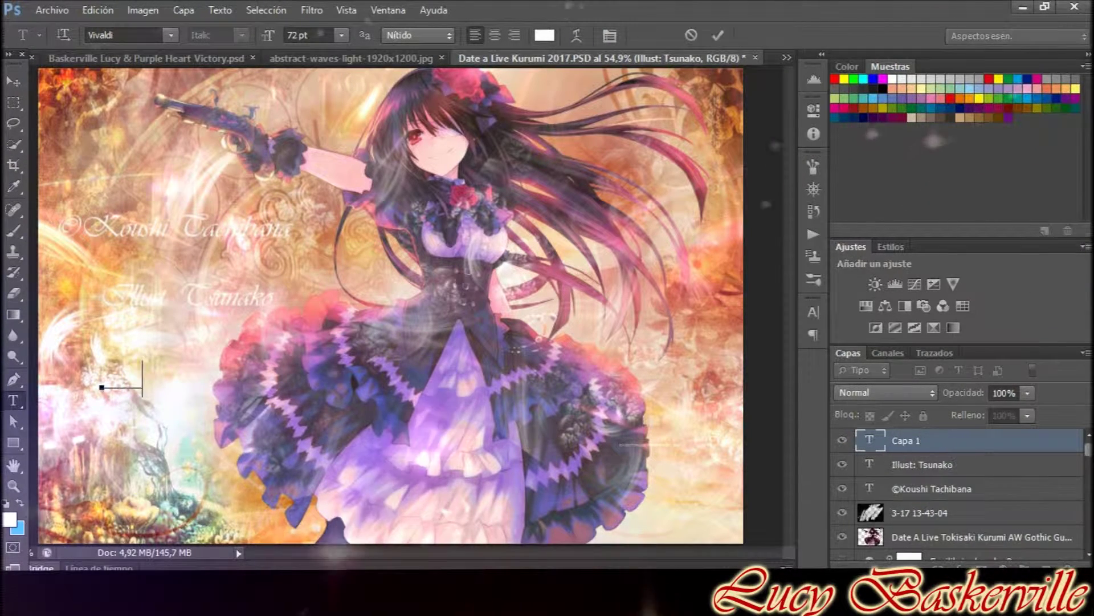
pyautogui.write('Lucy Baskerville')
pyautogui.click(55, 235)
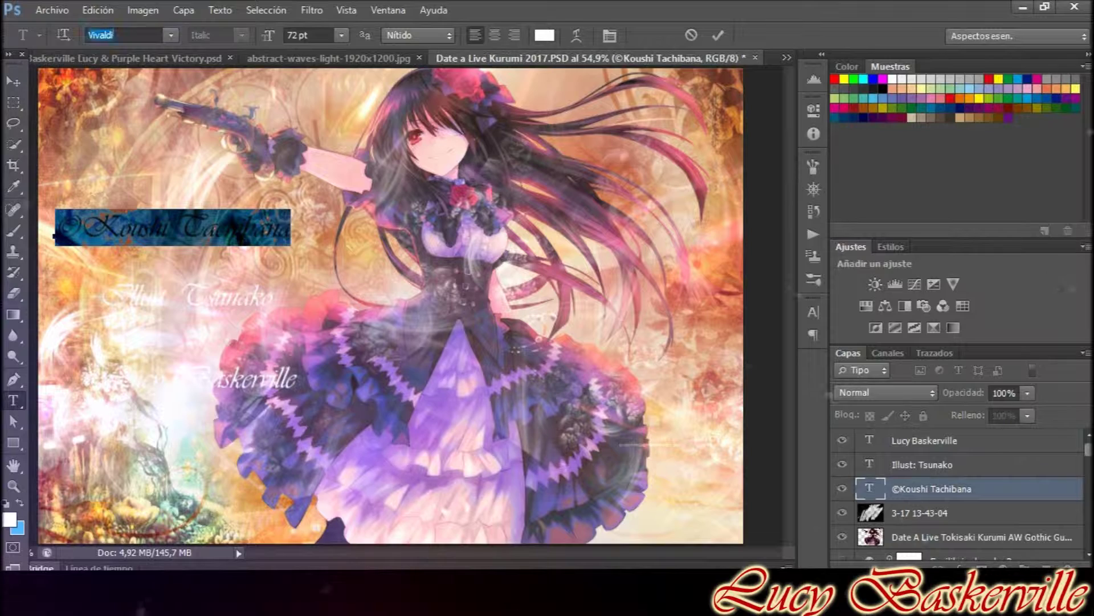
pyautogui.click(262, 297)
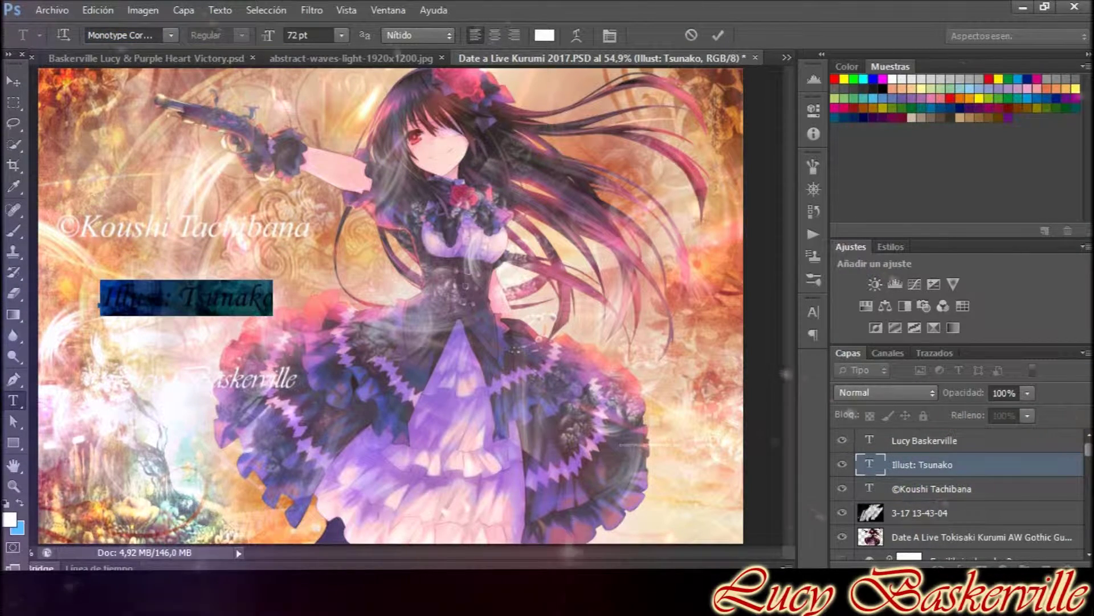
pyautogui.click(103, 381)
pyautogui.press('v')
pyautogui.hotkey('ctrl', 't')
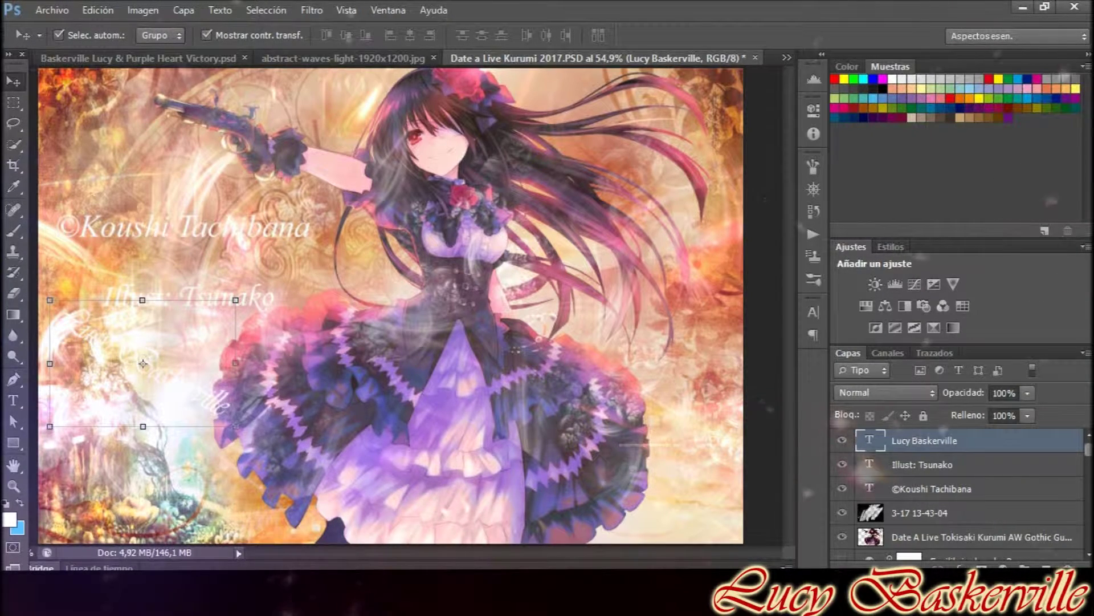
pyautogui.click(813, 188)
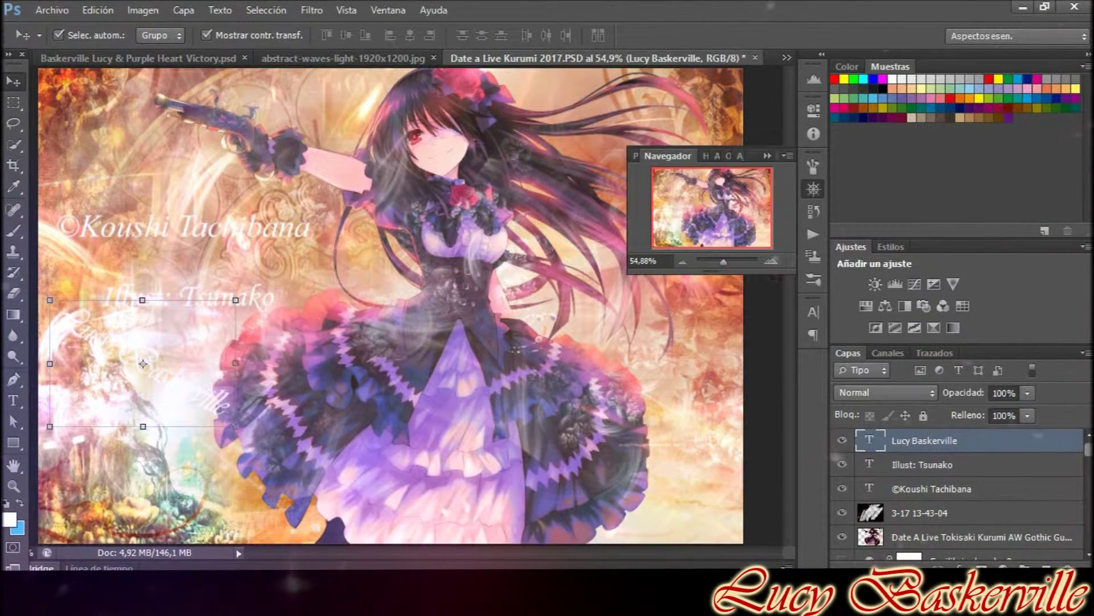
# Zoom in on the Lucy Baskerville signature and set its blend mode to Luz fuerte.
pyautogui.keyDown('alt'); pyautogui.scroll(5, 428, 154); pyautogui.keyUp('alt')
pyautogui.moveTo(171, 456); pyautogui.dragTo(403, 218)
pyautogui.click(885, 392)
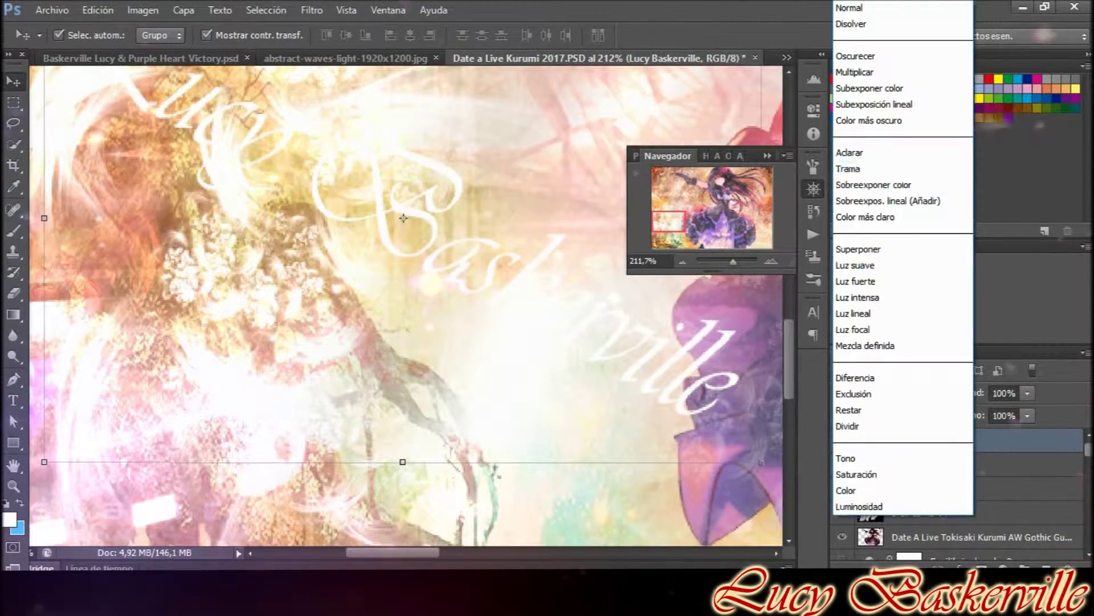
pyautogui.click(901, 281)
# Add Bevel & Emboss with Sobreexpos. lineal (Añadir) highlights and Superponer shadows.
pyautogui.doubleClick(1003, 440)
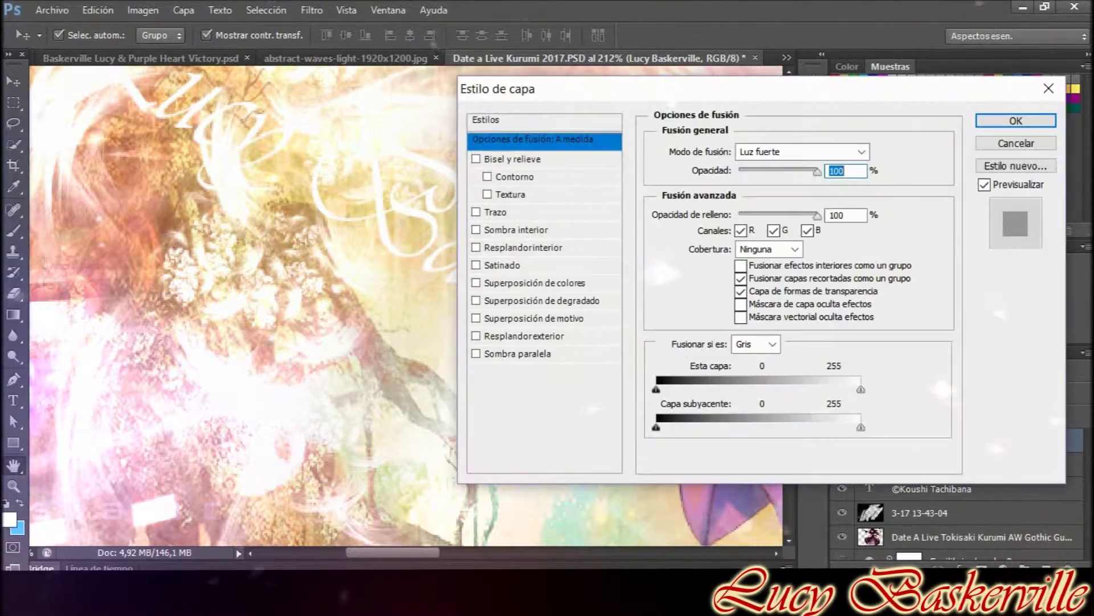
pyautogui.click(512, 159)
pyautogui.click(821, 373)
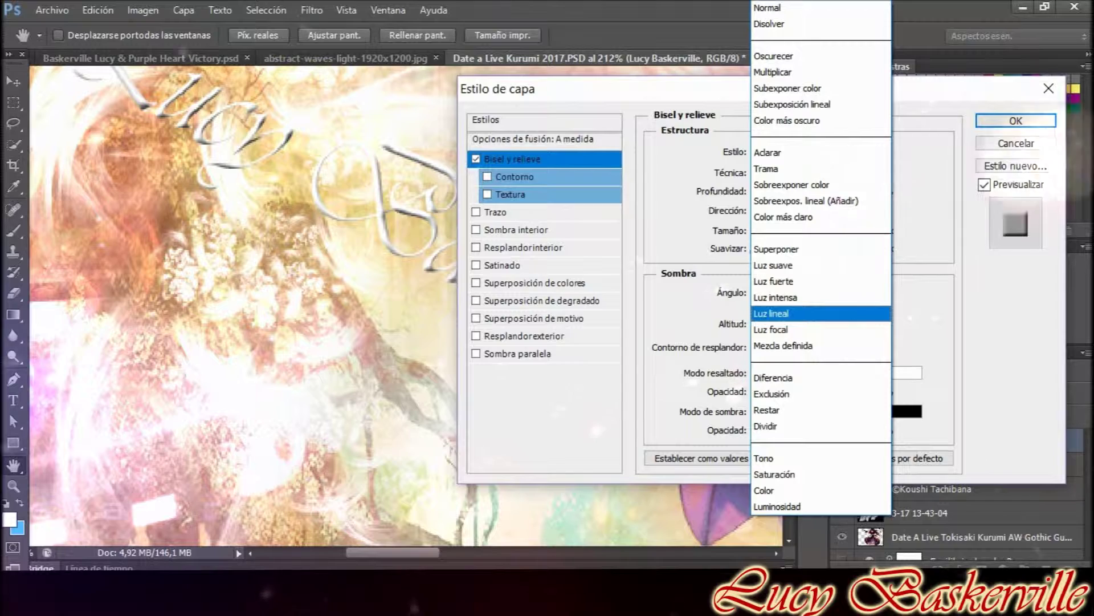
pyautogui.click(821, 297)
pyautogui.click(821, 373)
pyautogui.click(806, 200)
pyautogui.click(905, 411)
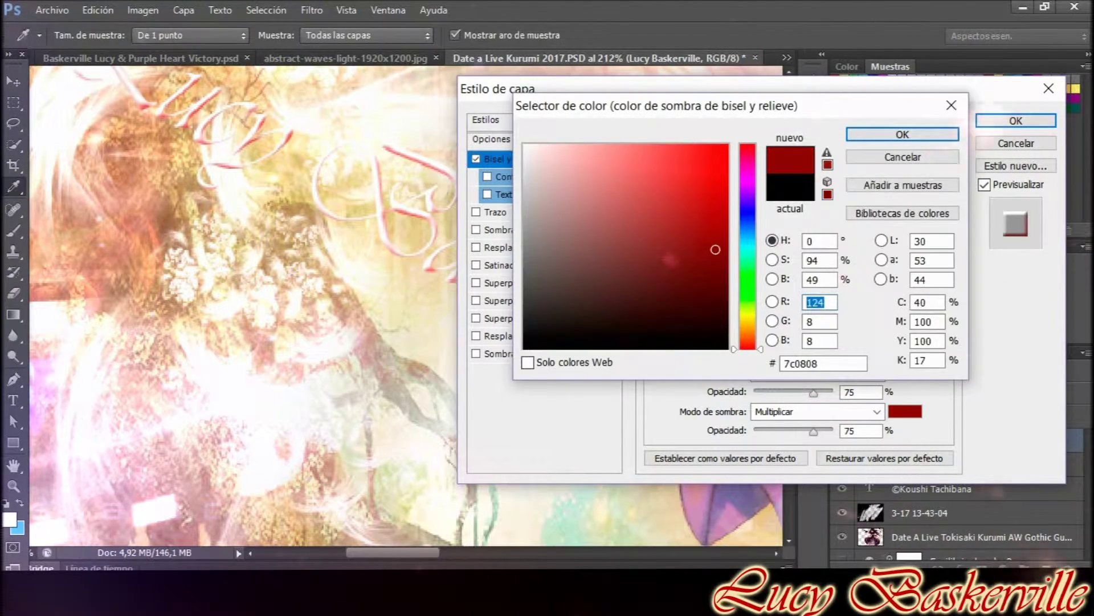
pyautogui.click(902, 134)
pyautogui.click(820, 411)
pyautogui.click(820, 222)
# Give the bevel a smoothed rounded gloss contour and a stepped contour.
pyautogui.click(779, 347)
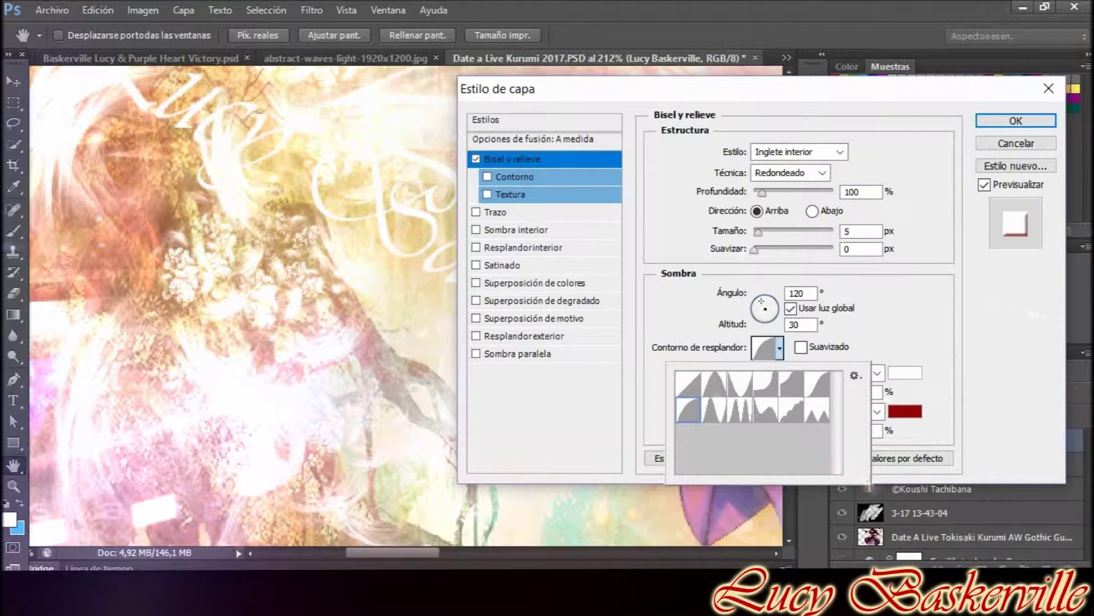
pyautogui.click(713, 450)
pyautogui.click(801, 346)
pyautogui.click(514, 176)
pyautogui.click(724, 155)
pyautogui.click(703, 228)
# Add an Inner Shadow in Subexposición lineal mode.
pyautogui.click(495, 230)
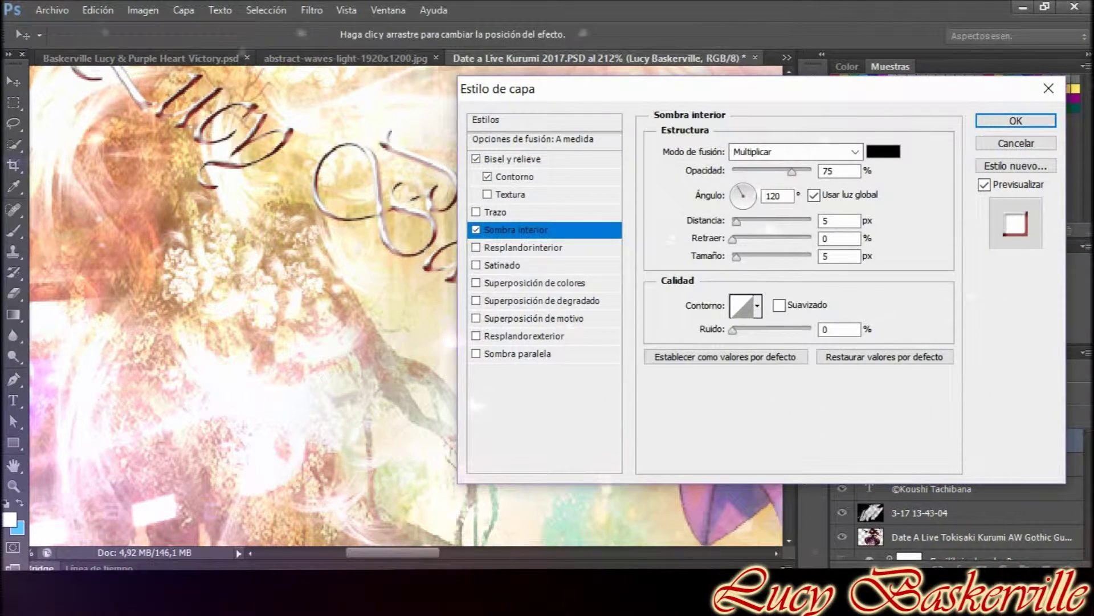
pyautogui.click(884, 151)
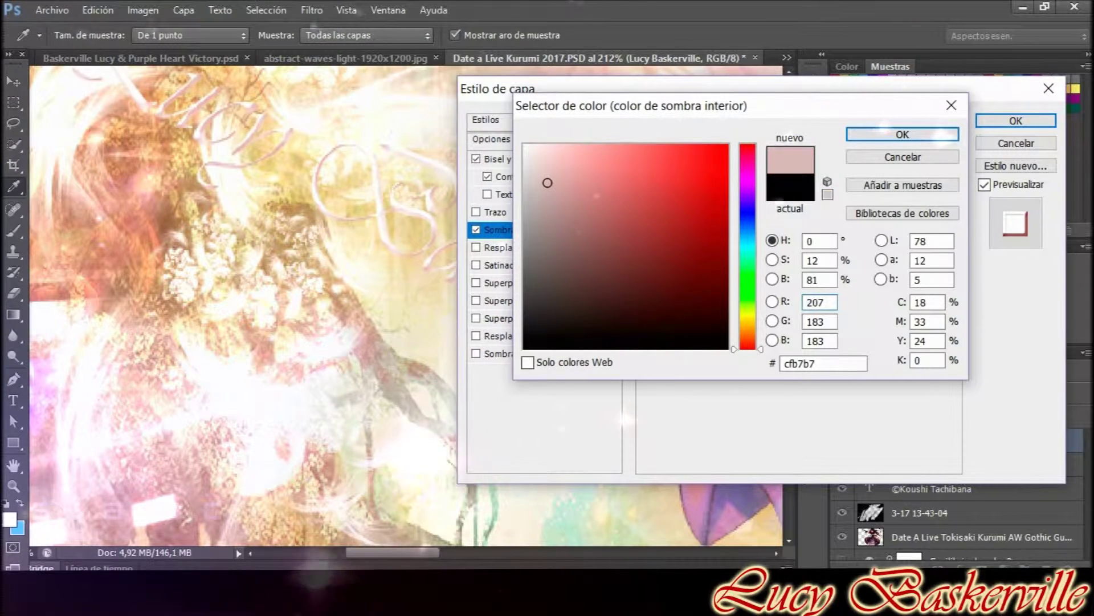
pyautogui.press('Return')
pyautogui.click(795, 151)
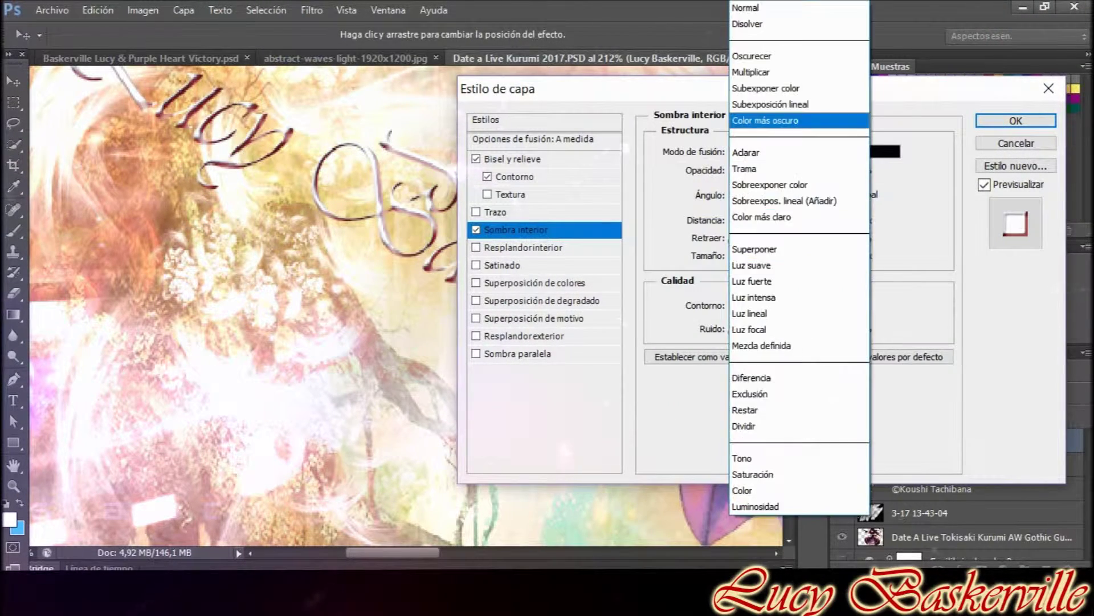
pyautogui.click(764, 103)
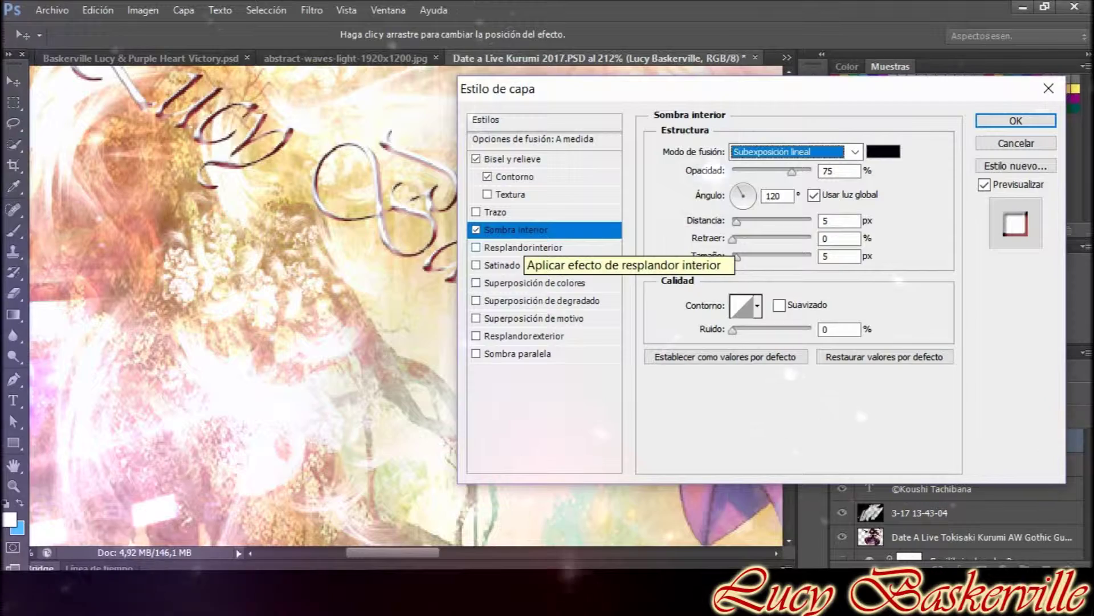
# Add an Inner Glow with a white-grey gradient in Sobreexpos. lineal (Añadir) mode.
pyautogui.click(523, 246)
pyautogui.click(786, 150)
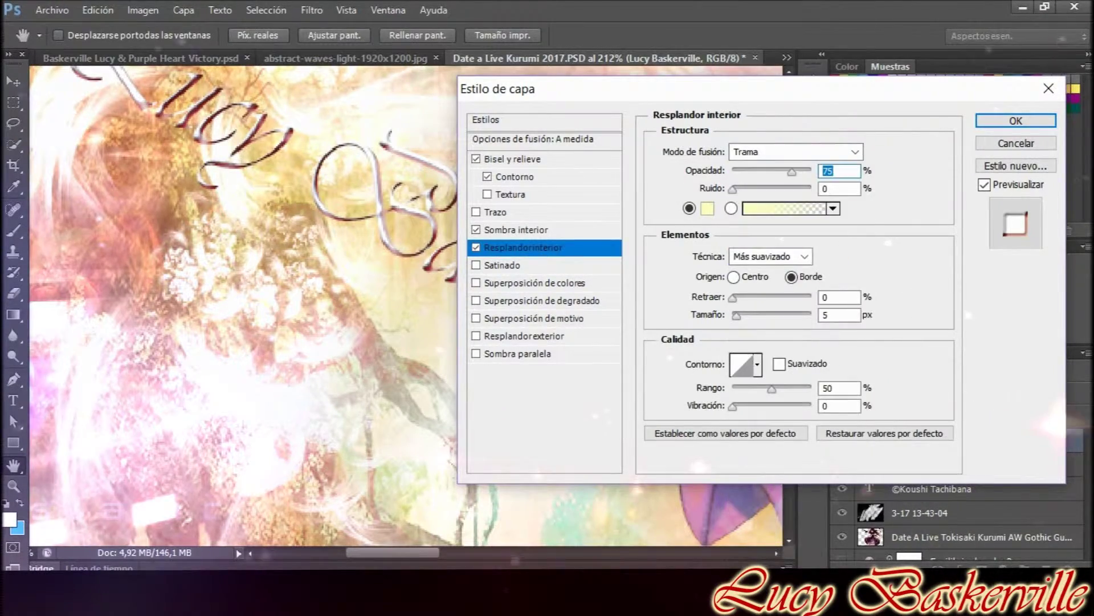
pyautogui.click(759, 209)
pyautogui.scroll(5, 491, 187)
pyautogui.scroll(5, 491, 187)
pyautogui.scroll(5, 491, 187)
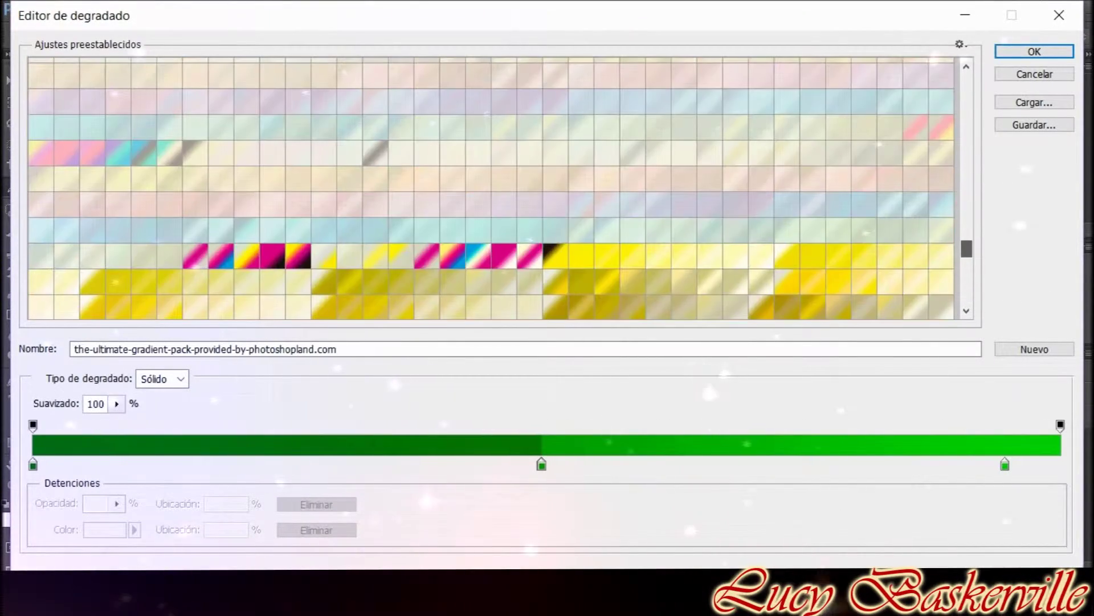
pyautogui.scroll(5, 492, 187)
pyautogui.scroll(5, 491, 187)
pyautogui.scroll(5, 491, 187)
pyautogui.click(491, 187)
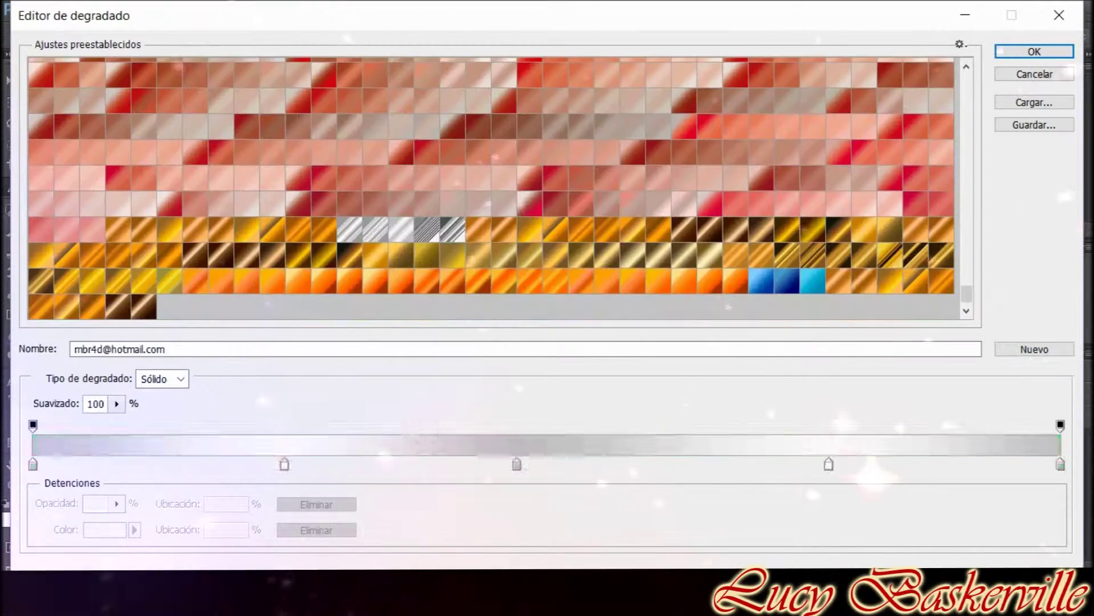
pyautogui.press('Return')
pyautogui.click(787, 151)
pyautogui.click(787, 273)
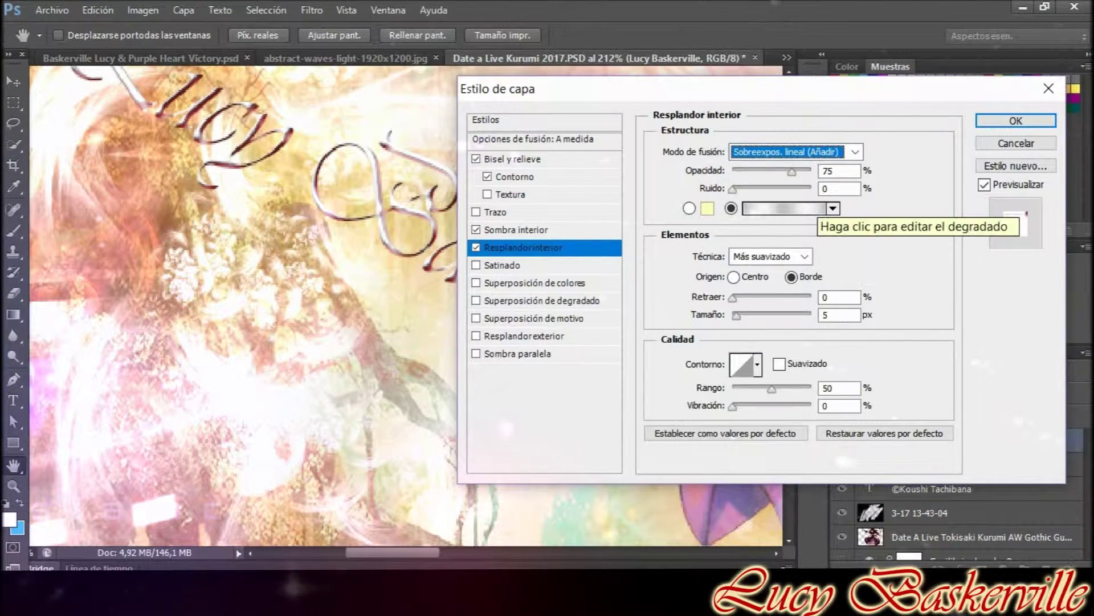
# Add a pink Color Overlay in Luz suave mode.
pyautogui.click(534, 283)
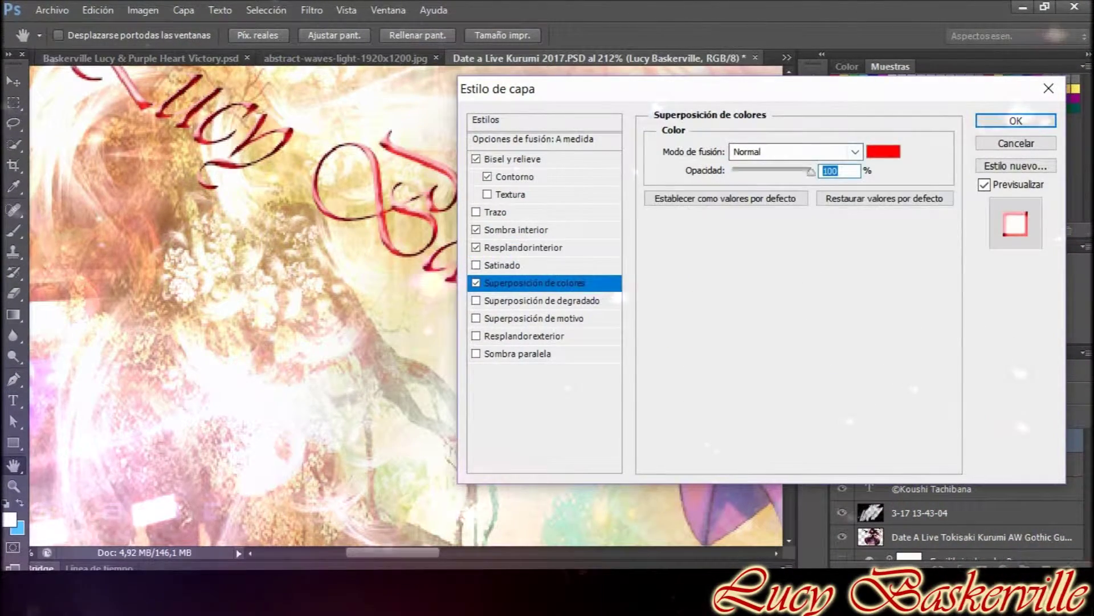
pyautogui.click(883, 152)
pyautogui.click(587, 153)
pyautogui.click(902, 135)
pyautogui.click(855, 151)
pyautogui.click(787, 263)
pyautogui.click(542, 300)
pyautogui.click(787, 194)
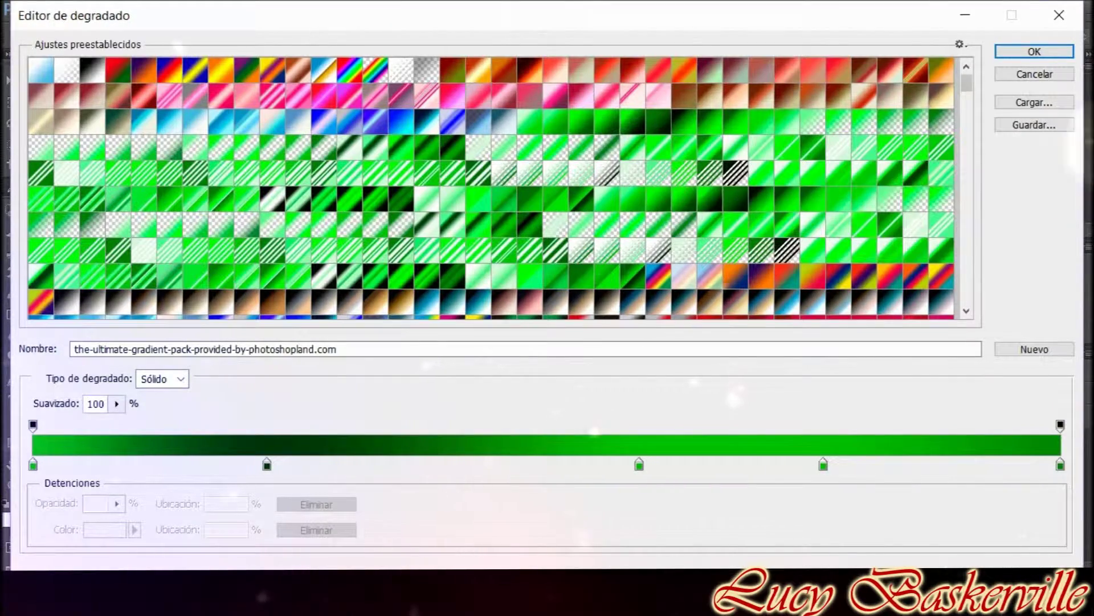
pyautogui.press('Down')
pyautogui.press('Down')
pyautogui.press('Down')
pyautogui.press('Down')
pyautogui.press('Down')
pyautogui.press('Up')
pyautogui.press('Up')
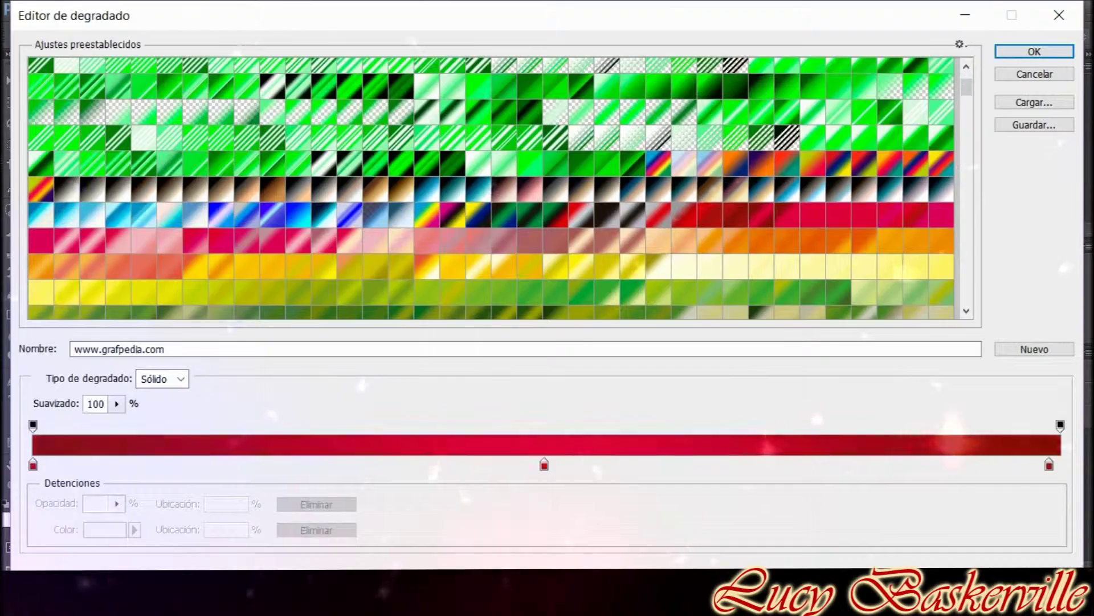
pyautogui.press('Return')
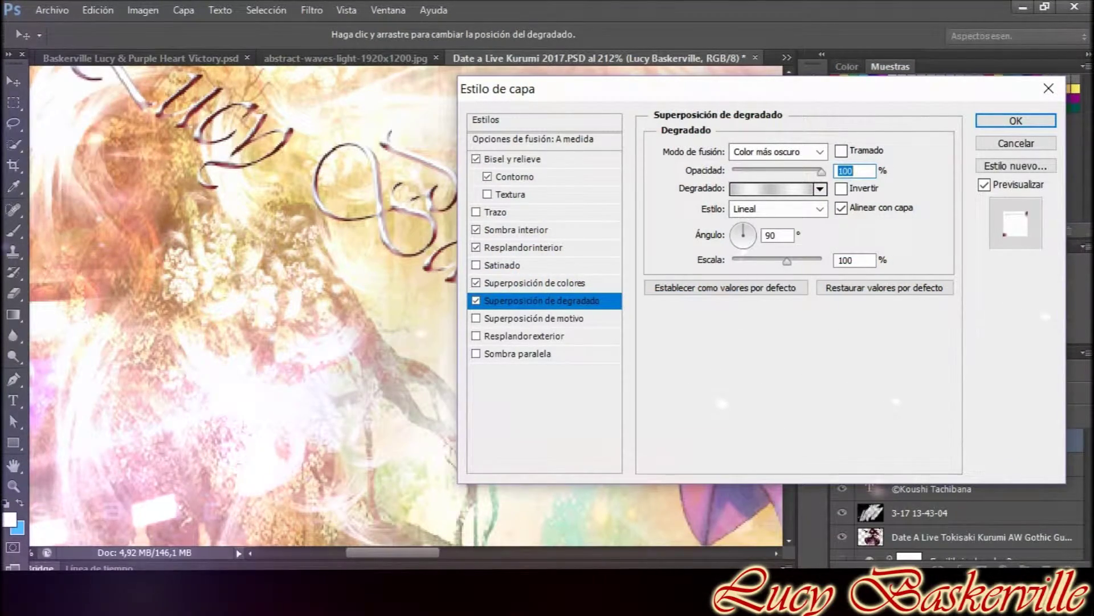
# Add a dark olive Drop Shadow in Luz fuerte mode and apply the styles.
pyautogui.click(517, 353)
pyautogui.click(847, 151)
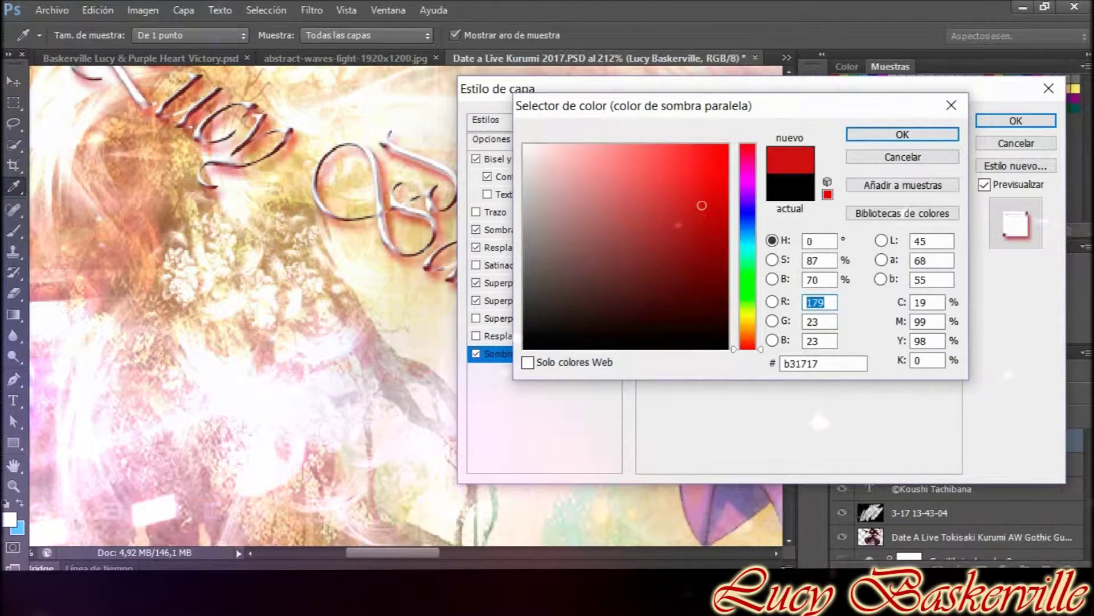
pyautogui.click(747, 314)
pyautogui.click(655, 220)
pyautogui.click(696, 318)
pyautogui.click(903, 134)
pyautogui.click(752, 151)
pyautogui.click(752, 281)
pyautogui.click(884, 151)
pyautogui.click(902, 134)
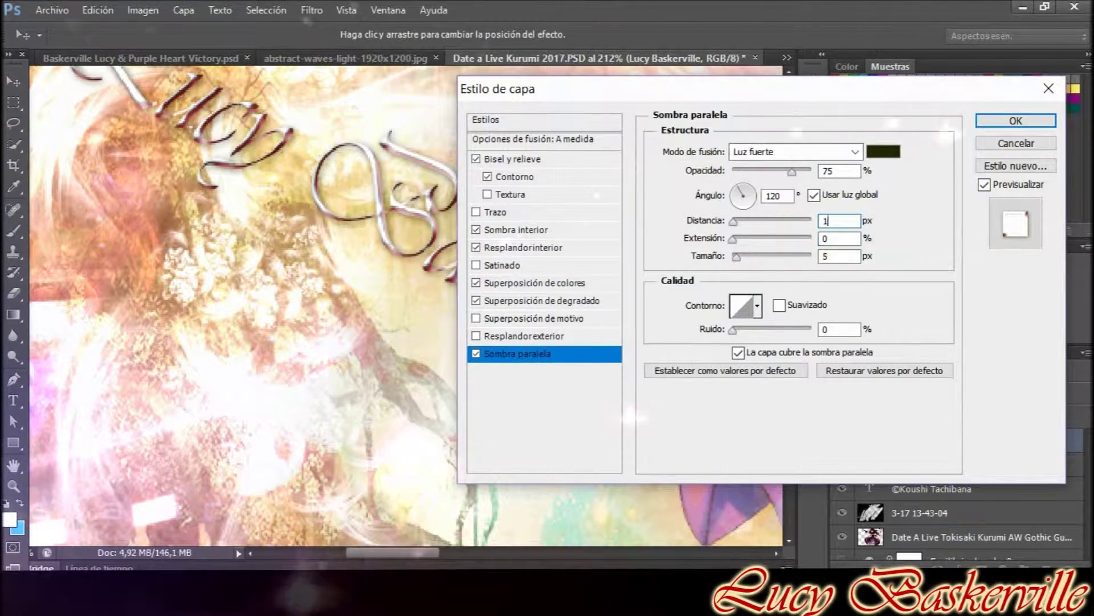
pyautogui.press('Return')
pyautogui.scroll(-3, 485, 305)
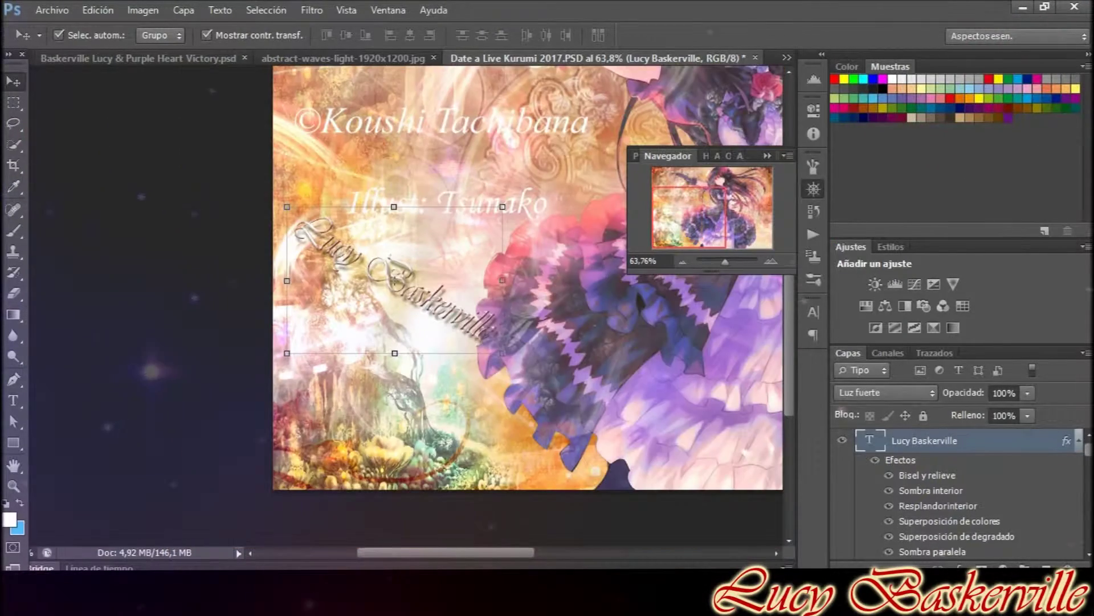
# Paste the signature's layer style onto Illust: Tsunako and ©Koushi Tachibana.
pyautogui.rightClick(924, 464)
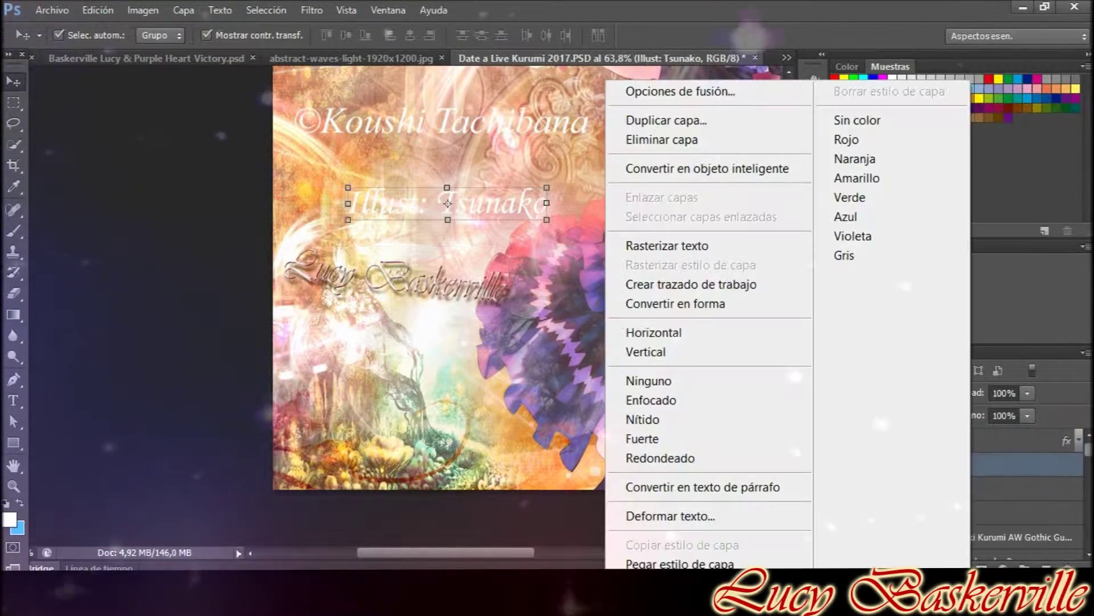
pyautogui.click(707, 596)
pyautogui.rightClick(932, 489)
pyautogui.click(707, 563)
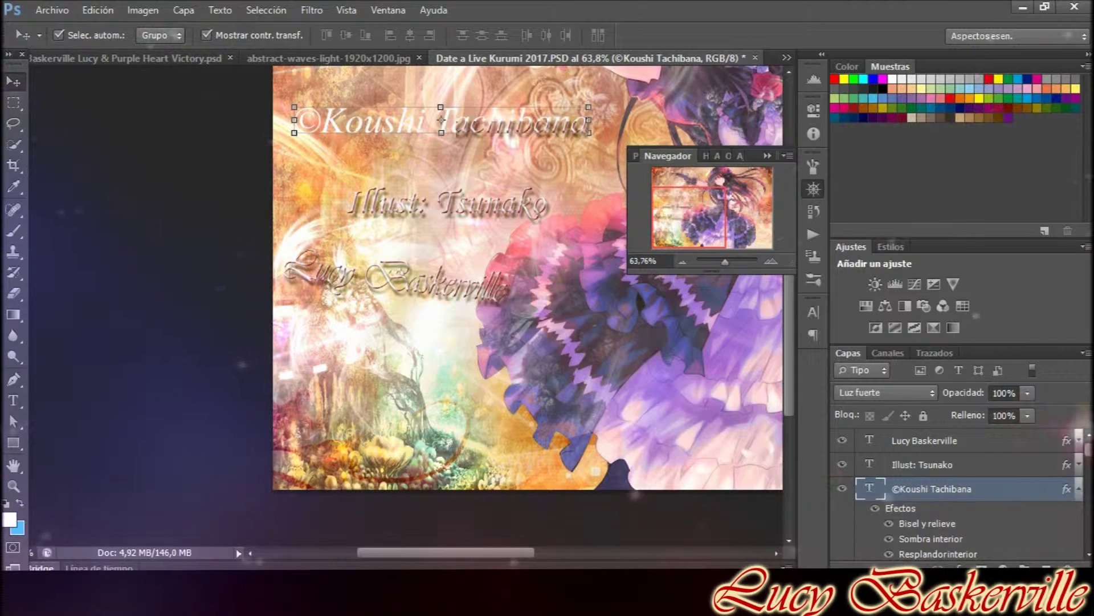
# Move the Koushi credit beside the pistol, Illust: Tsunako under it, and nudge the signature.
pyautogui.hotkey('ctrl', 't')
pyautogui.hotkey('ctrl', '-')
pyautogui.hotkey('ctrl', '-')
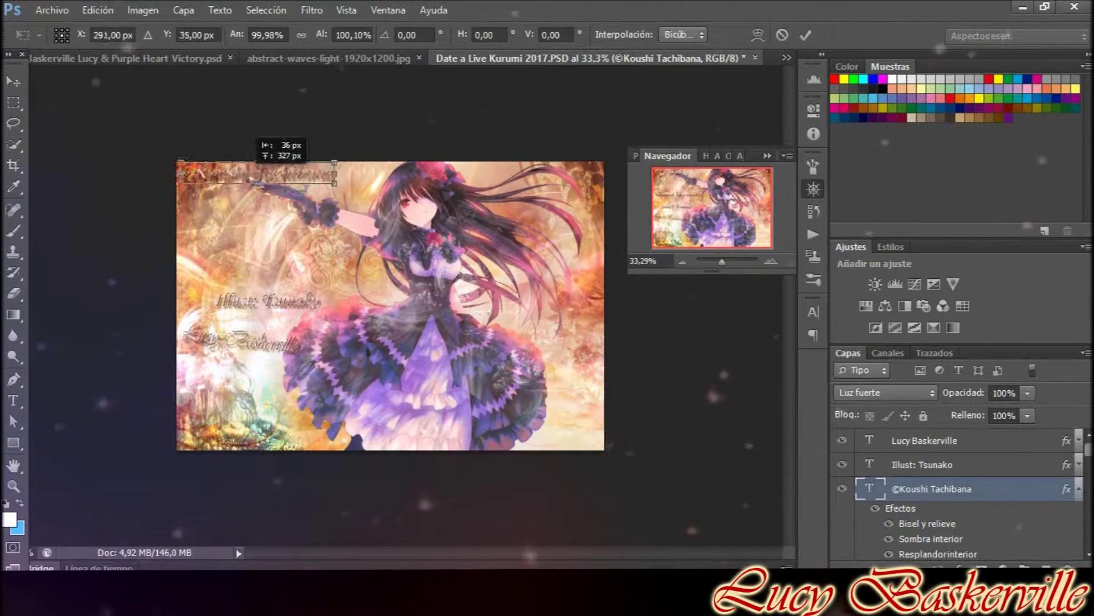
pyautogui.moveTo(410, 201); pyautogui.dragTo(268, 234)
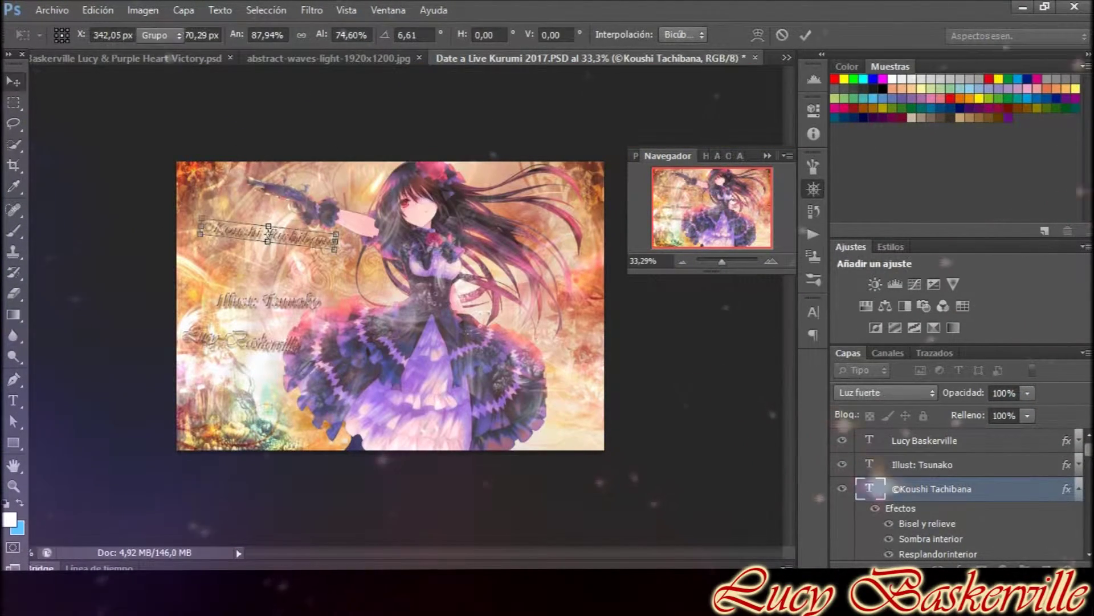
pyautogui.click(923, 464)
pyautogui.hotkey('ctrl', 't')
pyautogui.moveTo(267, 300); pyautogui.dragTo(262, 256)
pyautogui.click(924, 440)
pyautogui.hotkey('ctrl', 't')
pyautogui.moveTo(334, 256); pyautogui.dragTo(320, 272)
pyautogui.press('Return')
pyautogui.hotkey('ctrl', 't')
pyautogui.press('Return')
pyautogui.click(52, 10)
pyautogui.click(62, 334)
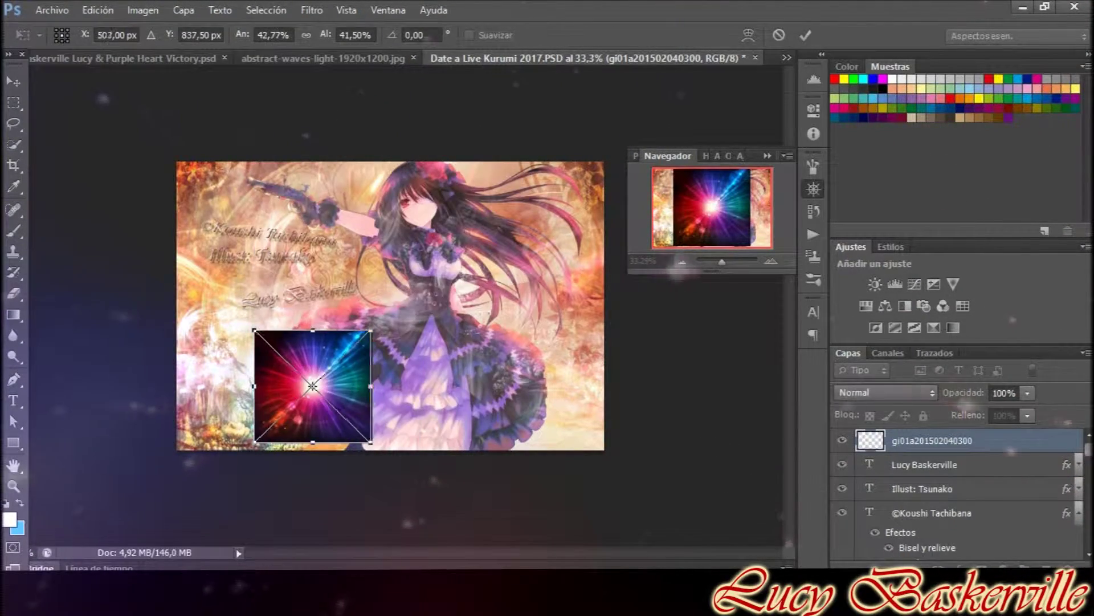
# Position the starburst lens flare at the upper left in Aclarar blend mode.
pyautogui.moveTo(313, 386); pyautogui.dragTo(252, 197)
pyautogui.press('Return')
pyautogui.click(884, 392)
pyautogui.click(923, 147)
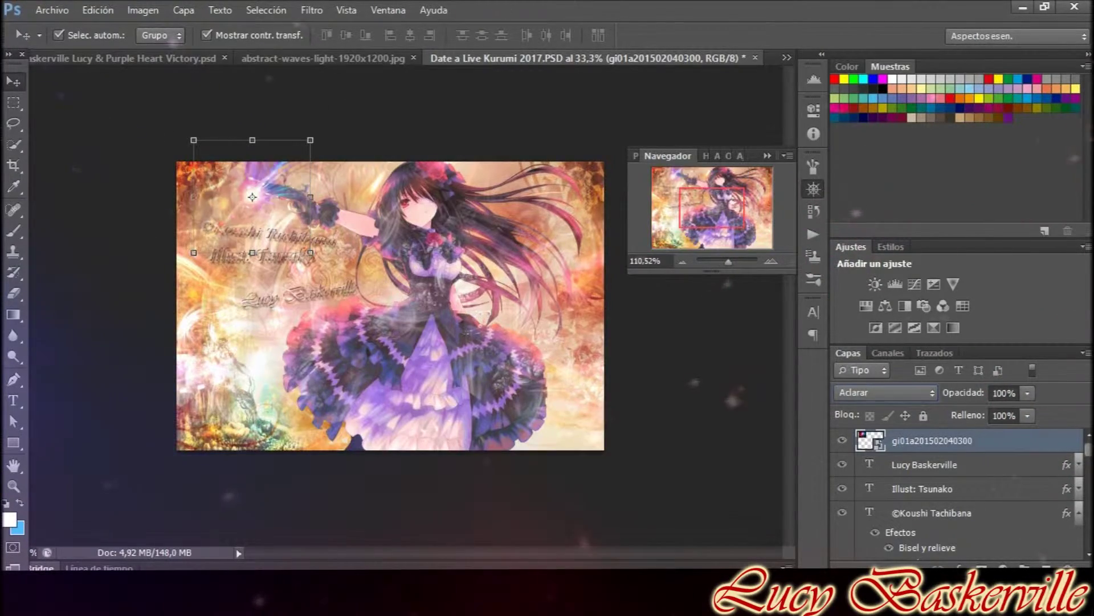
pyautogui.scroll(5, 252, 196)
pyautogui.hotkey('ctrl', 't')
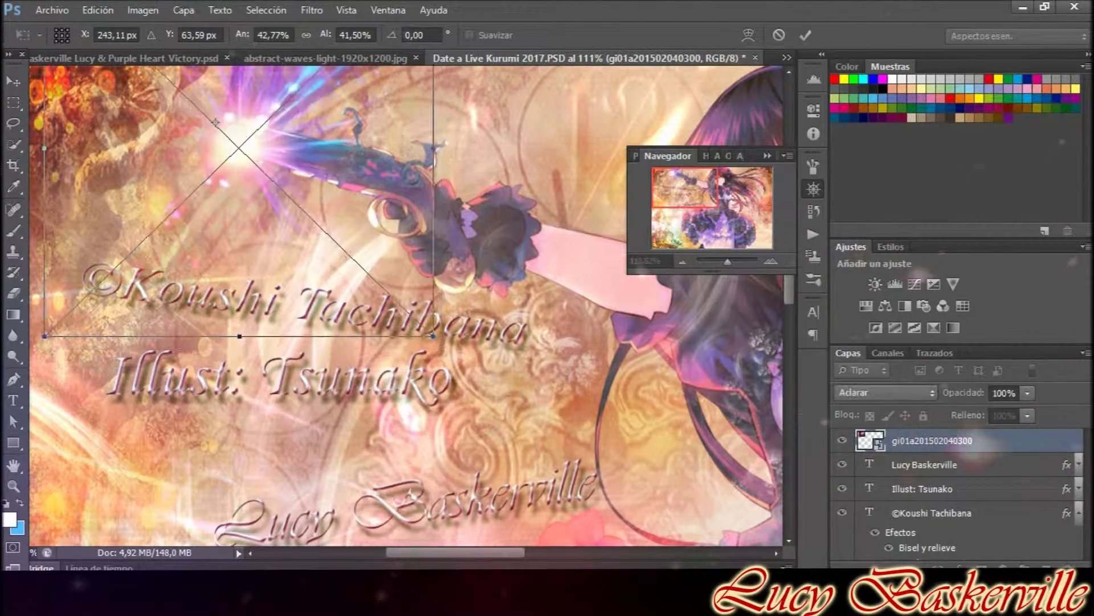
pyautogui.scroll(-5, 249, 182)
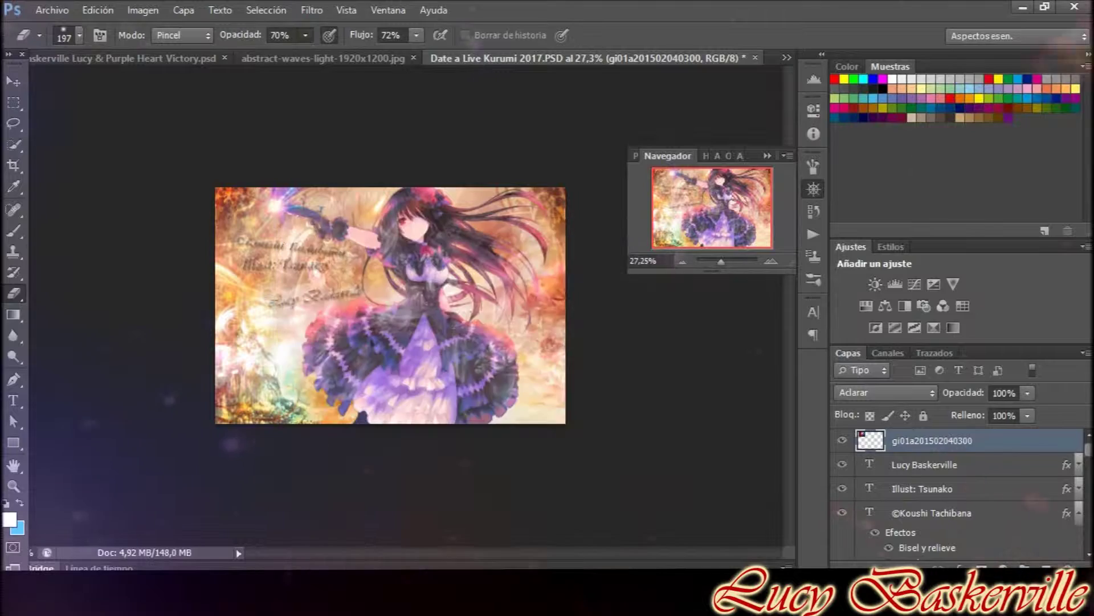
pyautogui.scroll(1, 391, 305)
pyautogui.scroll(3, 390, 305)
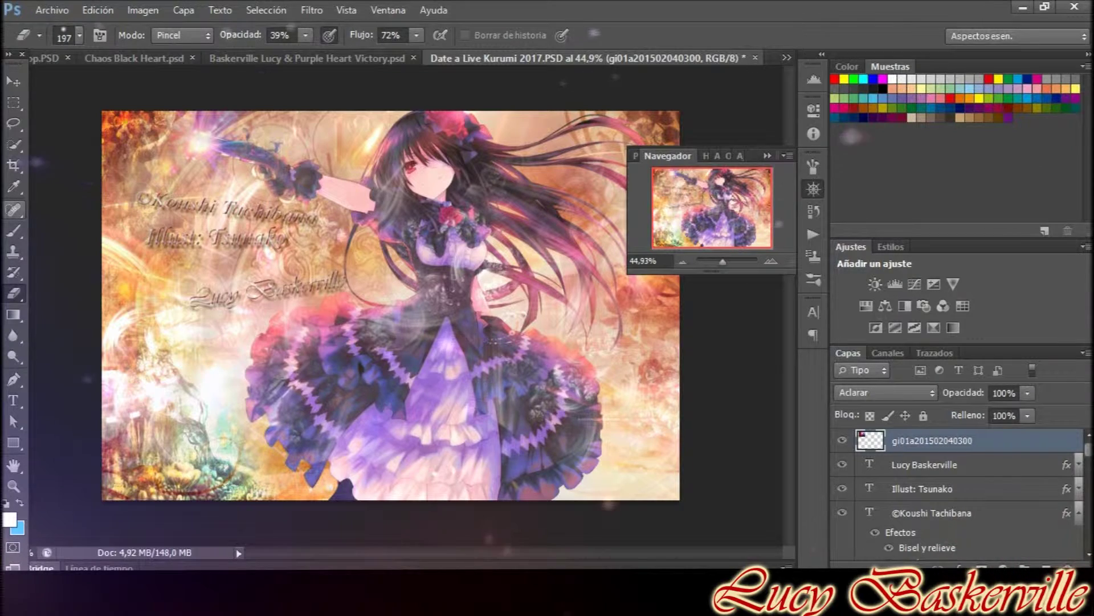
# Create a new layer, Capa 1, and try linear dodge and other blend modes on it.
pyautogui.click(813, 211)
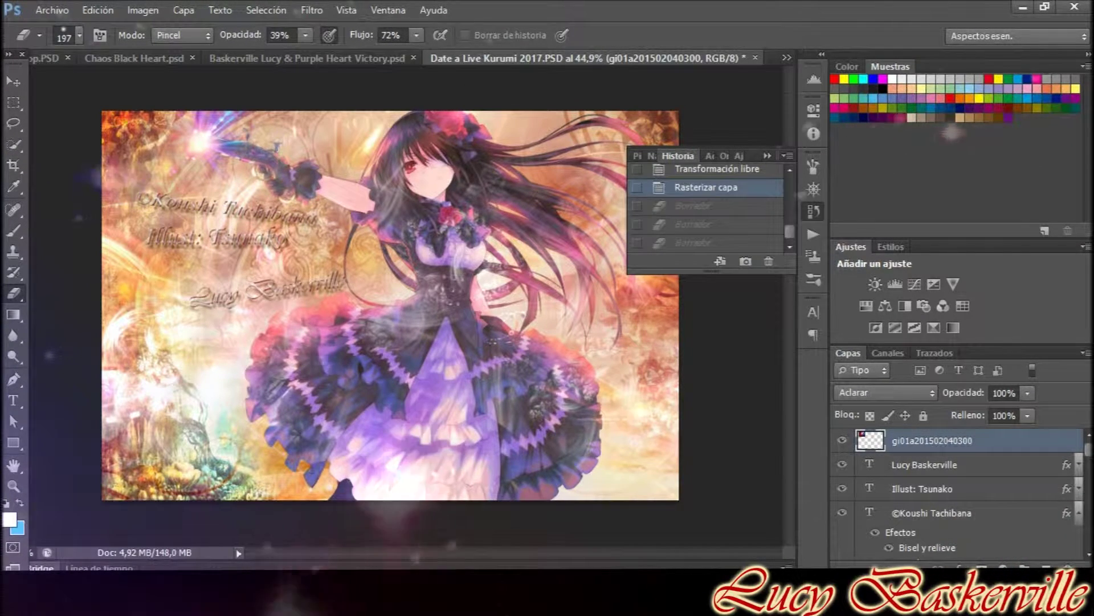
pyautogui.click(1046, 567)
pyautogui.click(885, 392)
pyautogui.click(888, 201)
pyautogui.press('b')
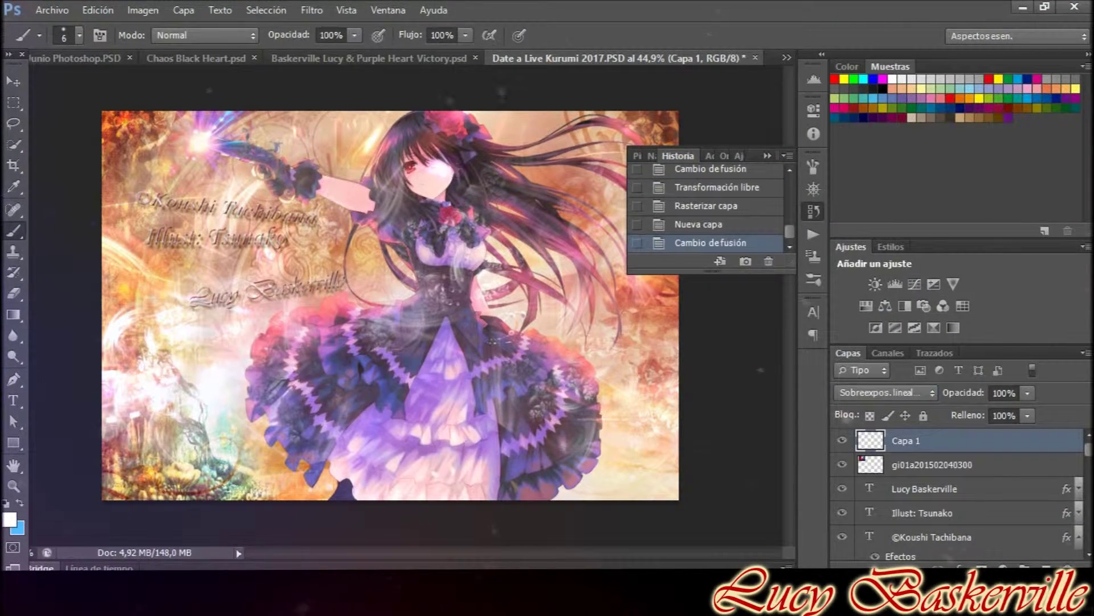
pyautogui.click(885, 392)
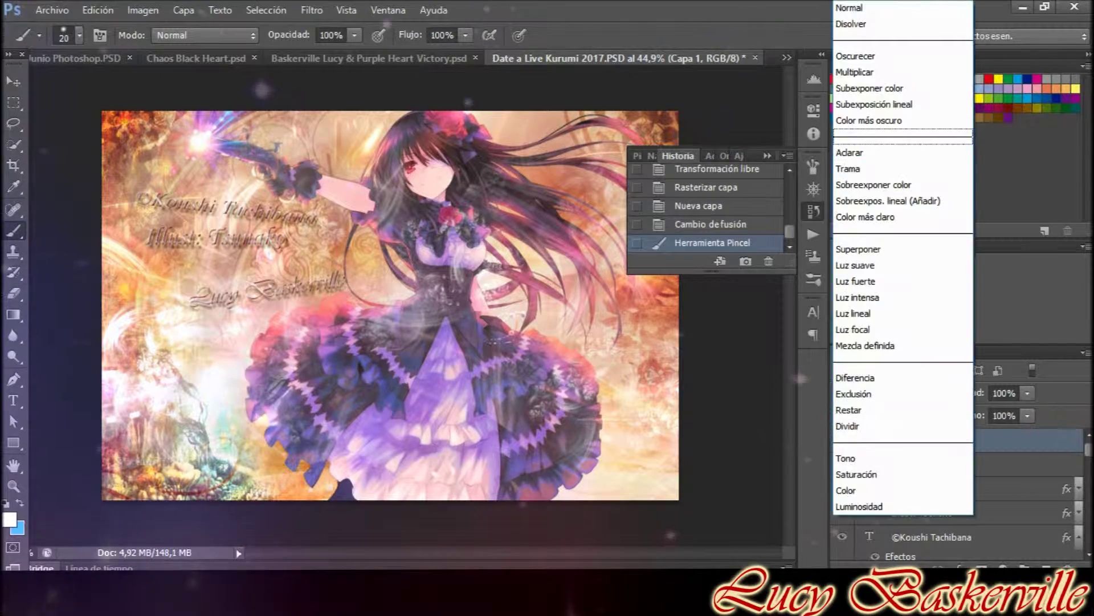
pyautogui.click(875, 105)
pyautogui.press('Up')
pyautogui.press('Up')
pyautogui.click(885, 392)
pyautogui.press('Down')
pyautogui.press('Down')
pyautogui.press('Down')
pyautogui.press('Return')
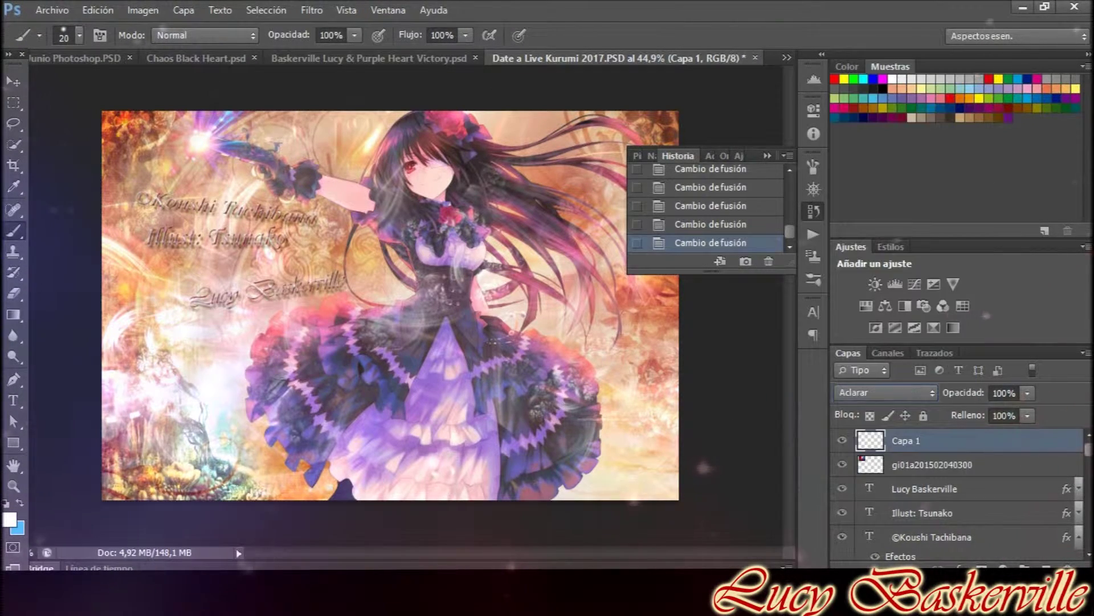
# Move Capa 1 below the lens flare and erase part of it.
pyautogui.hotkey('ctrl', 't')
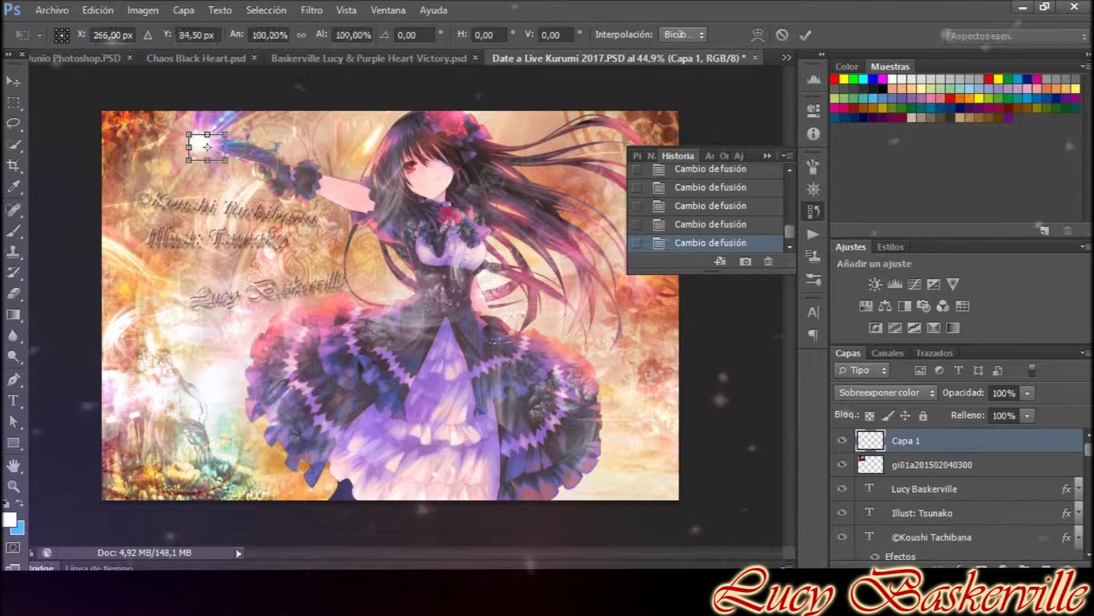
pyautogui.press('Return')
pyautogui.hotkey('ctrl', '[')
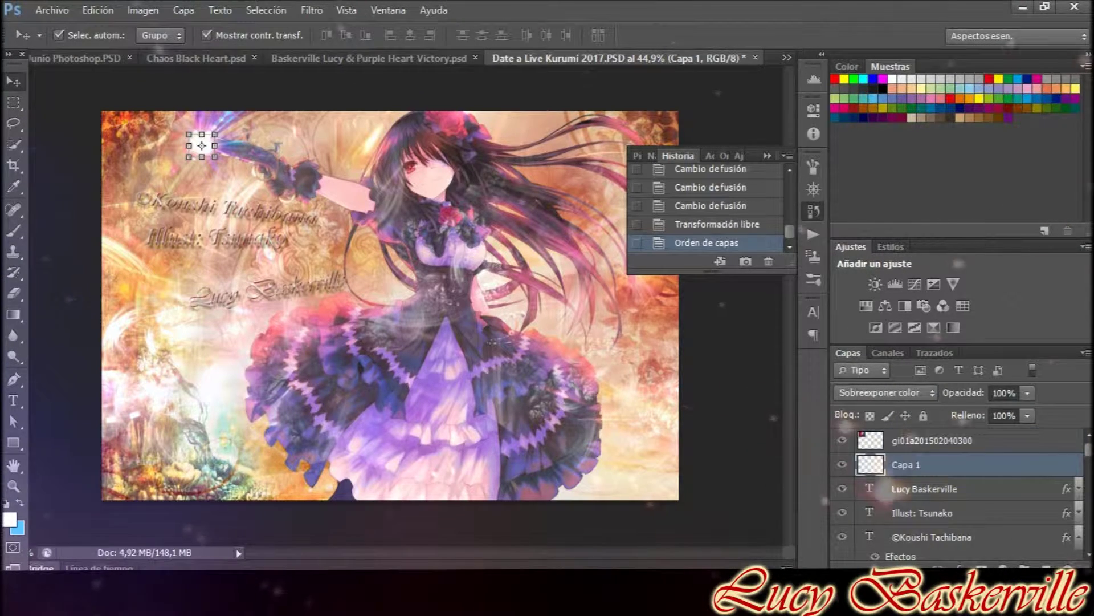
pyautogui.hotkey('ctrl', 't')
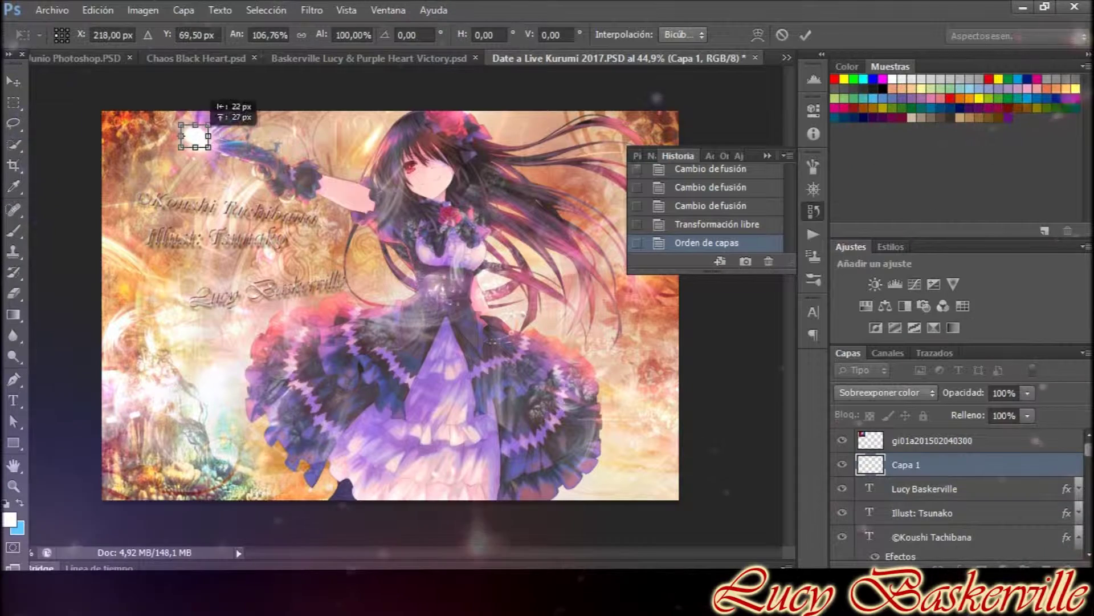
pyautogui.press('Return')
pyautogui.press('e')
pyautogui.moveTo(182, 131); pyautogui.dragTo(217, 145)
# Hide Capa 1 and nudge the lens flare slightly up and left onto the pistol tip.
pyautogui.click(841, 464)
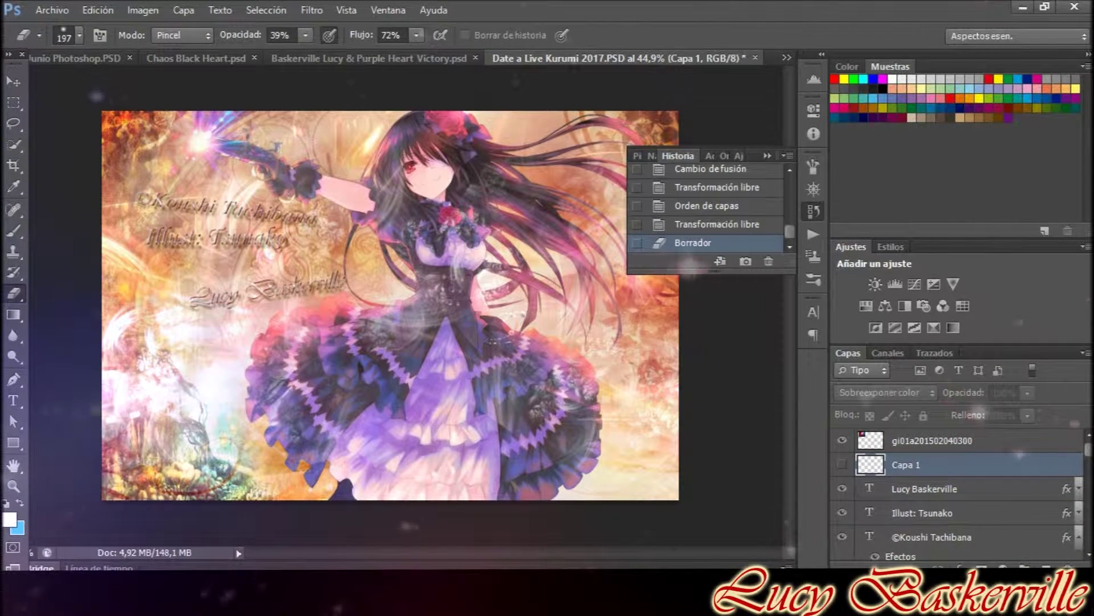
pyautogui.click(929, 440)
pyautogui.press('v')
pyautogui.hotkey('ctrl', 't')
pyautogui.moveTo(228, 171); pyautogui.dragTo(222, 164)
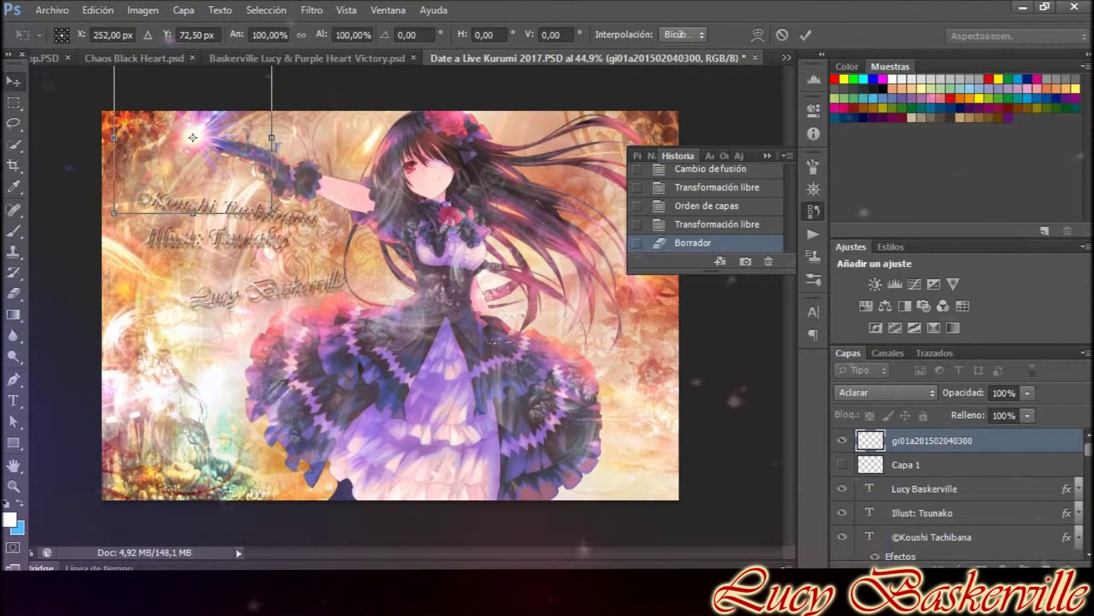
pyautogui.press('Return')
# Crop the canvas by pulling the top-left corner inward.
pyautogui.press('c')
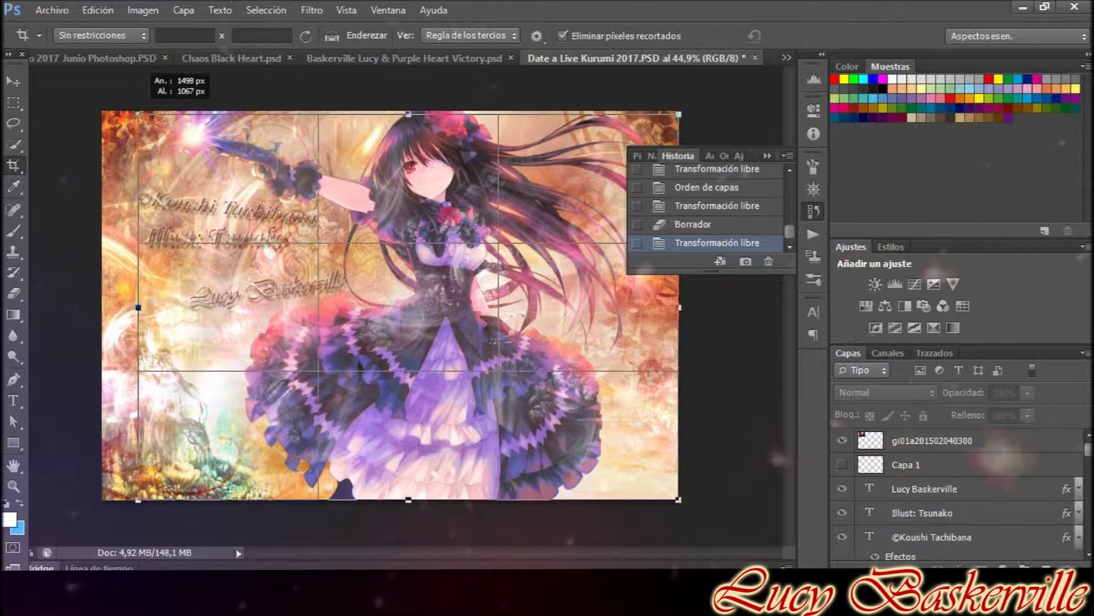
pyautogui.moveTo(103, 112); pyautogui.dragTo(130, 117)
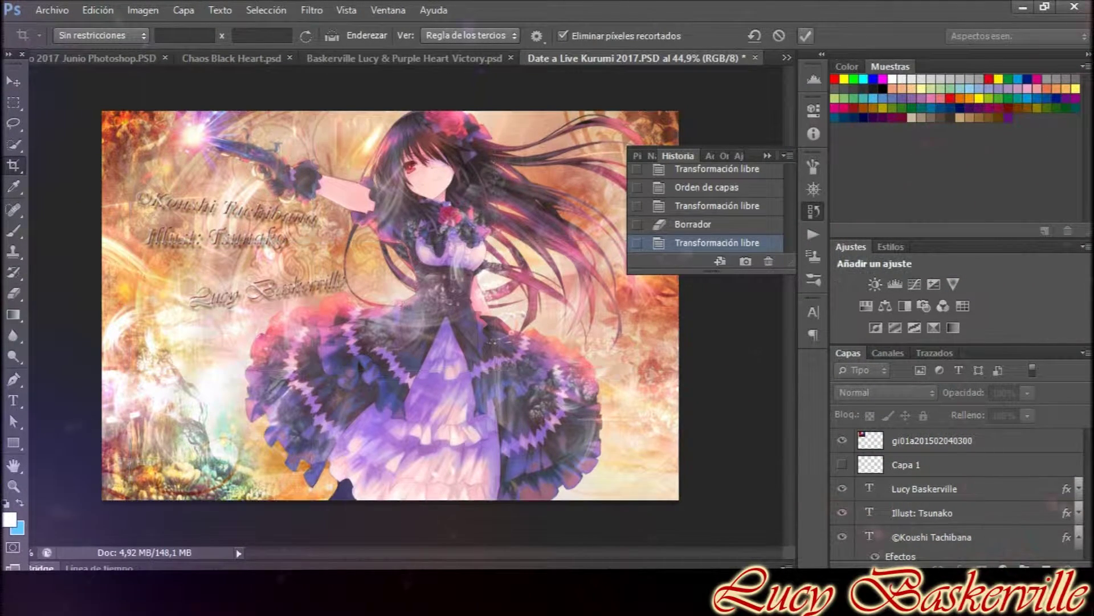
pyautogui.press('Return')
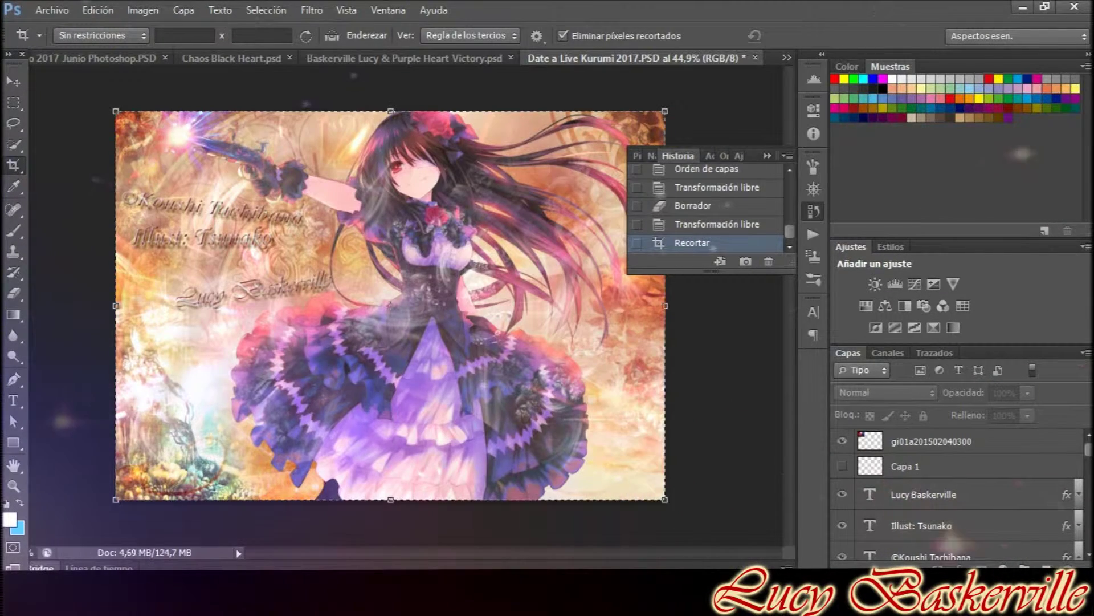
# Shrink the ©Koushi Tachibana credit and move it up toward the top.
pyautogui.press('v')
pyautogui.click(213, 207)
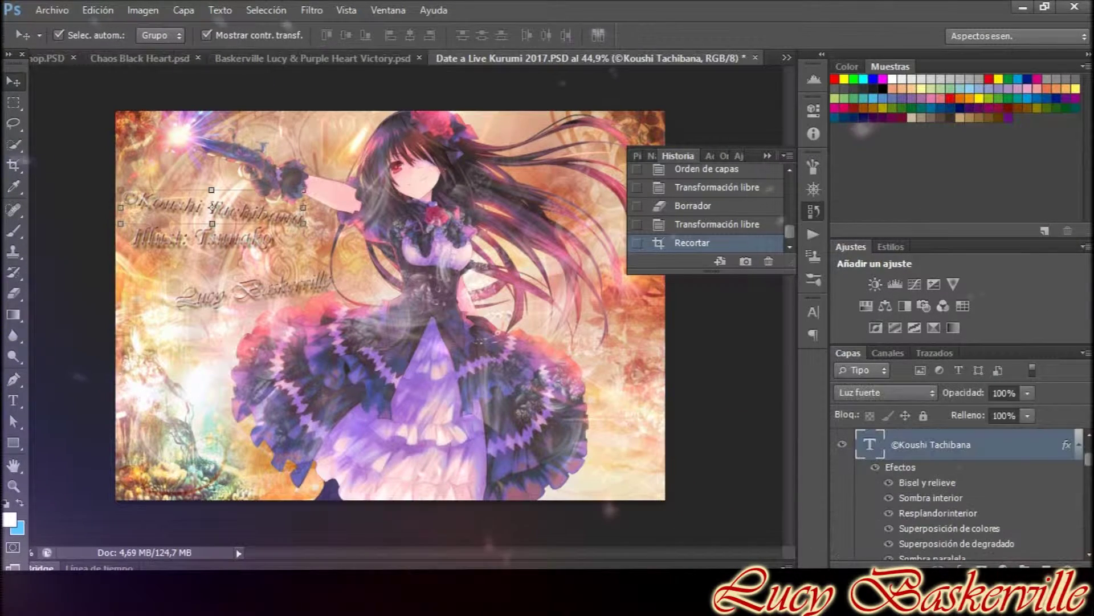
pyautogui.hotkey('ctrl', 't')
pyautogui.moveTo(120, 190); pyautogui.dragTo(130, 181)
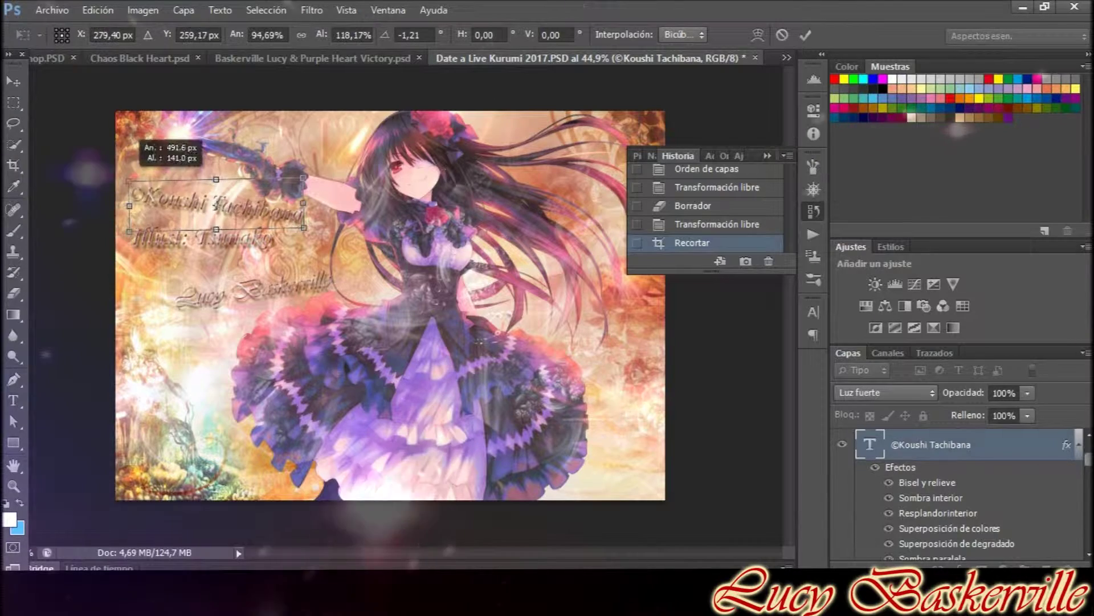
pyautogui.moveTo(130, 232); pyautogui.dragTo(137, 225)
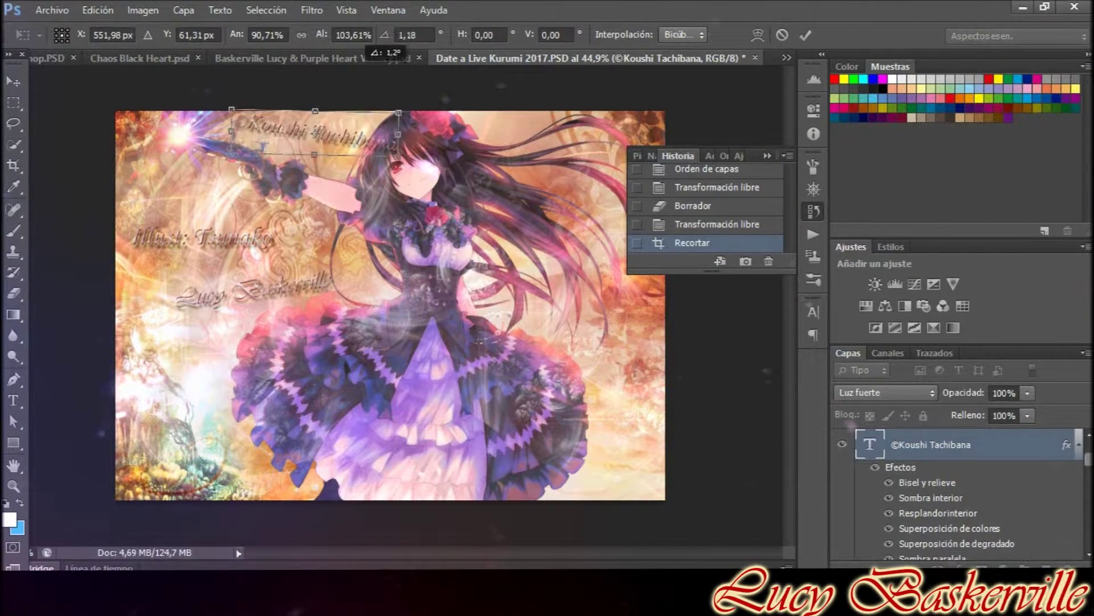
pyautogui.moveTo(274, 131)
pyautogui.mouseDown()
pyautogui.moveTo(281, 126)
pyautogui.moveTo(199, 189)
pyautogui.mouseUp()
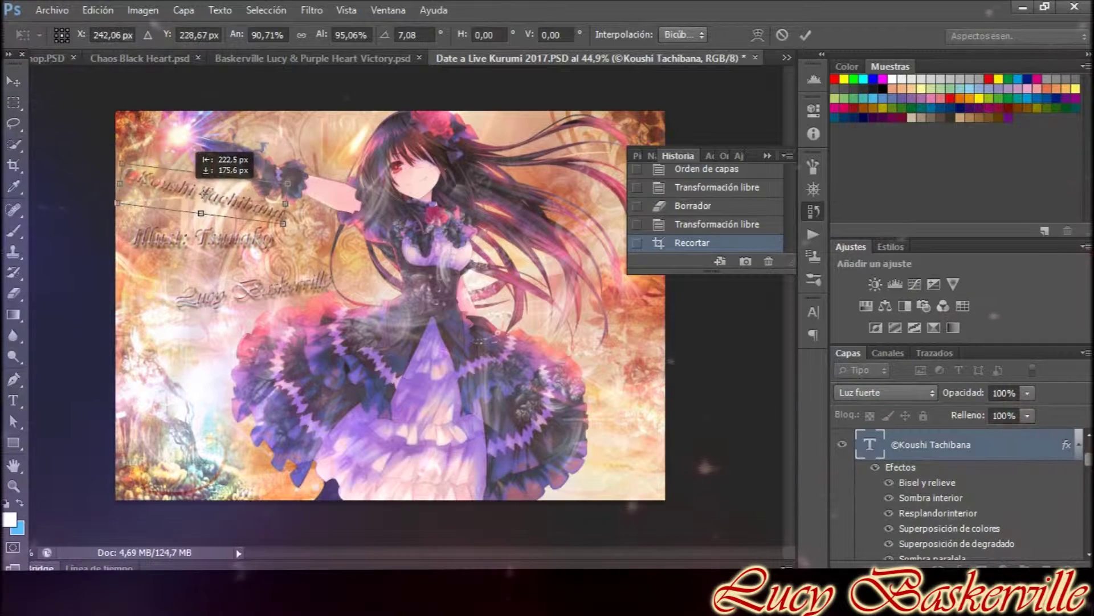
pyautogui.press('Return')
# Move the Lucy Baskerville signature to the left.
pyautogui.moveTo(251, 290); pyautogui.dragTo(193, 279)
pyautogui.hotkey('ctrl', 't')
pyautogui.press('Return')
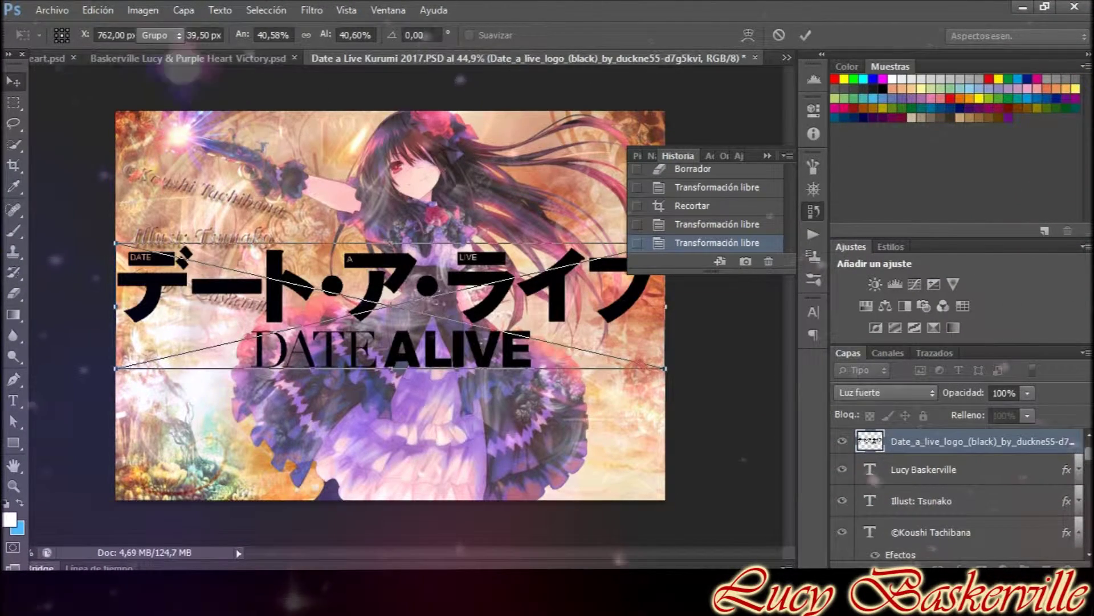
# Place the Date A Live logo and paste the credits' layer style onto it, without colour overlay but with drop shadow.
pyautogui.press('Return')
pyautogui.rightClick(924, 441)
pyautogui.click(656, 446)
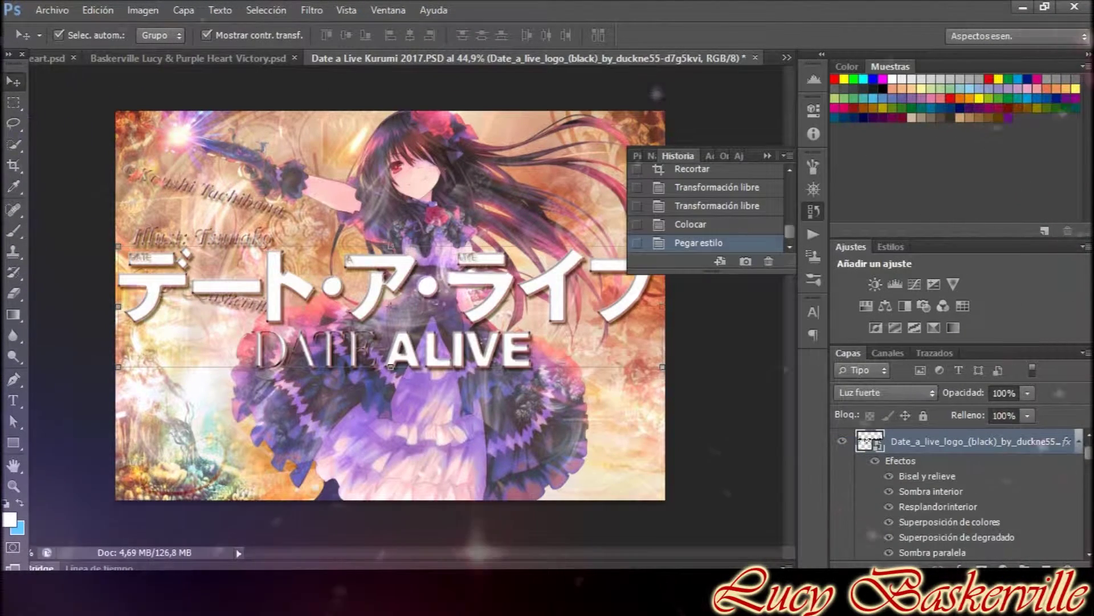
pyautogui.click(888, 521)
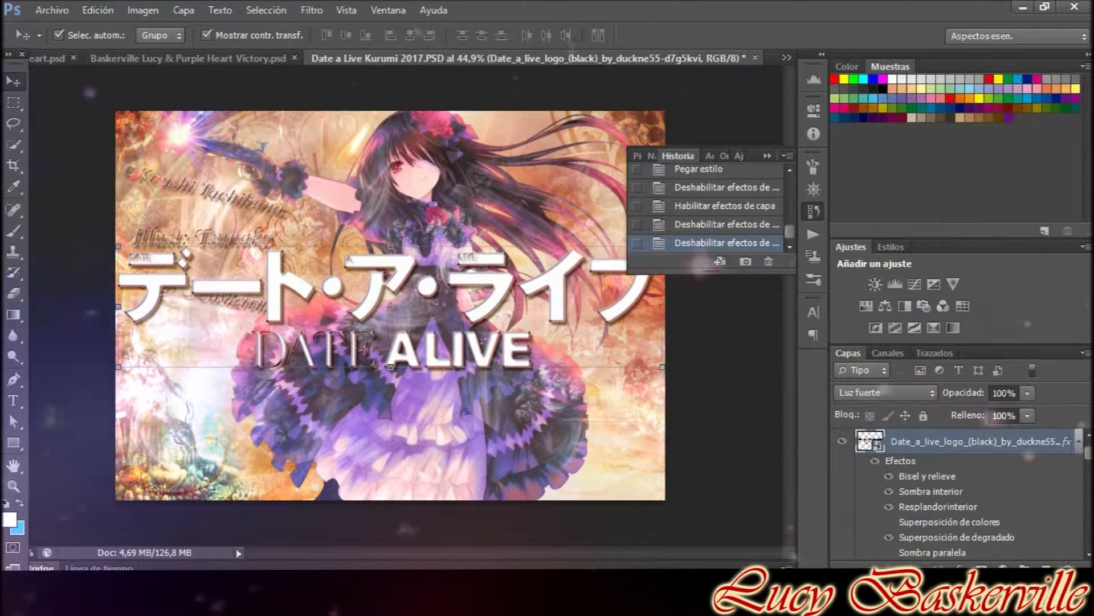
pyautogui.click(875, 460)
pyautogui.click(888, 552)
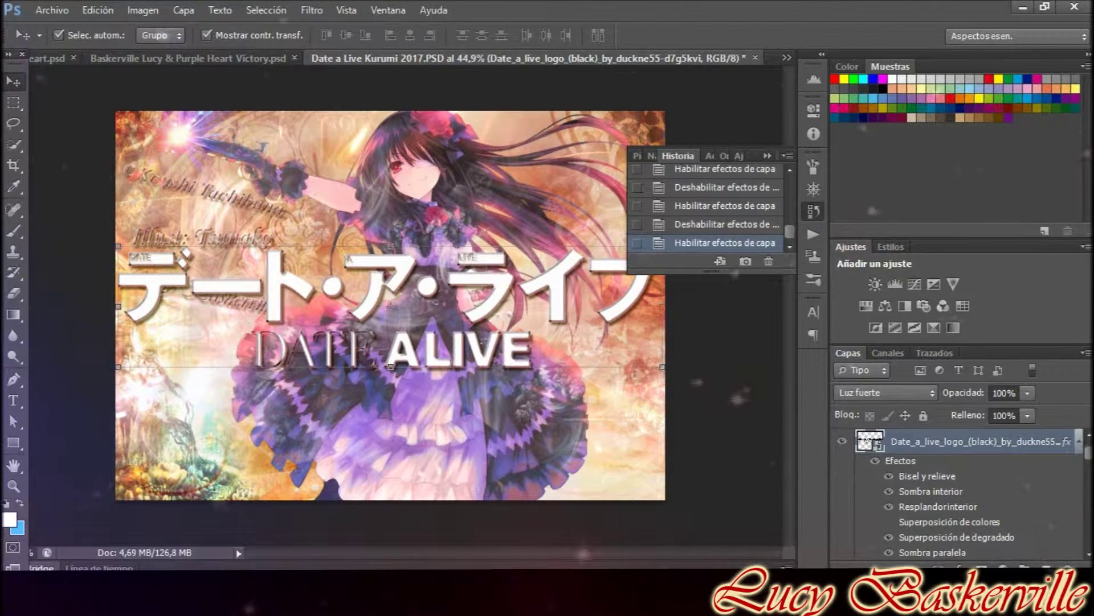
# Shrink and tilt the logo, and move it to the lower left of the wallpaper.
pyautogui.hotkey('ctrl', 't')
pyautogui.moveTo(118, 306); pyautogui.dragTo(399, 230)
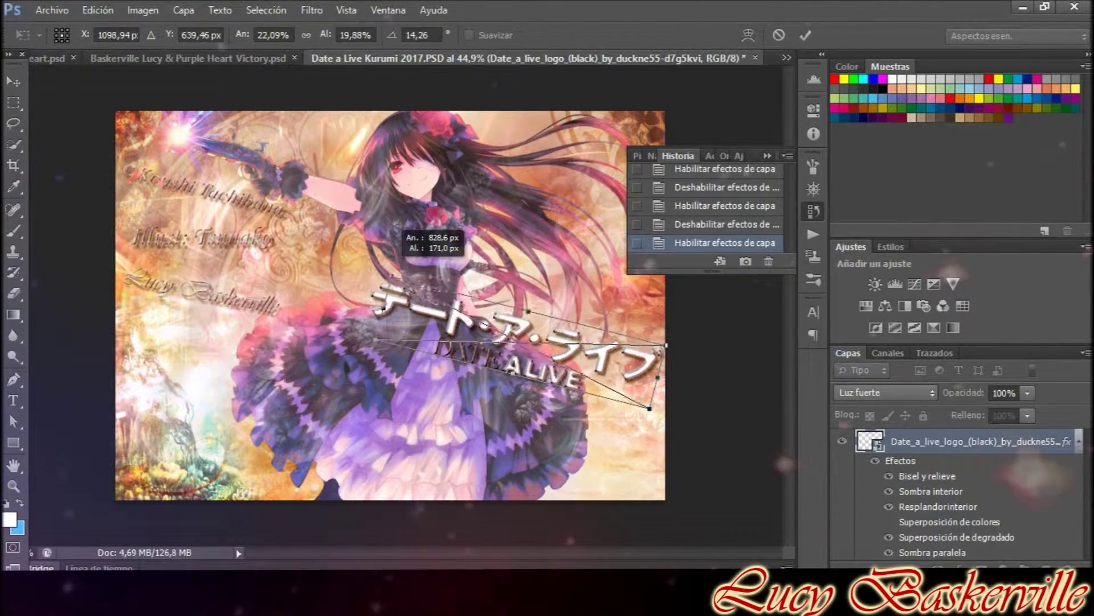
pyautogui.moveTo(513, 348); pyautogui.dragTo(251, 385)
pyautogui.press('Return')
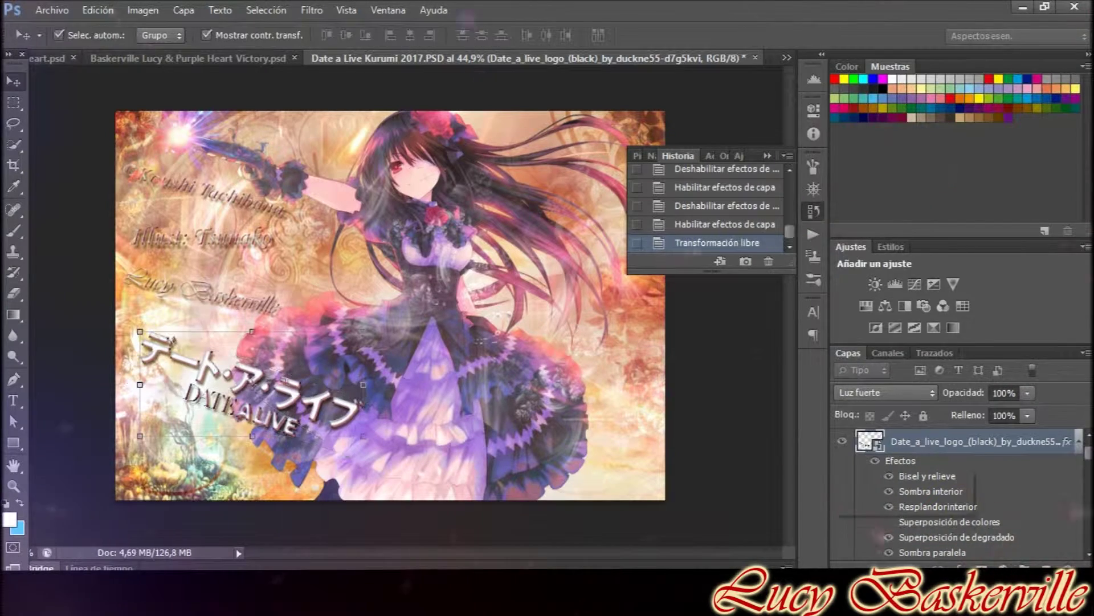
# Try Darker Color, Multiply and Hard Light blend modes on the logo layer.
pyautogui.click(884, 392)
pyautogui.click(872, 118)
pyautogui.click(885, 392)
pyautogui.click(872, 67)
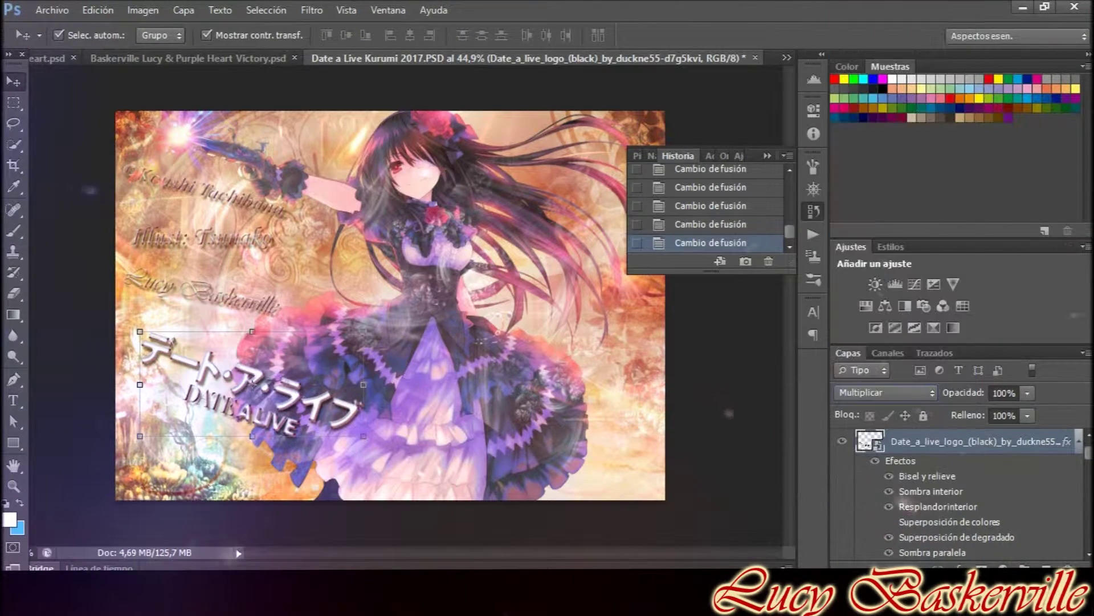
pyautogui.click(52, 10)
pyautogui.click(52, 225)
pyautogui.click(884, 392)
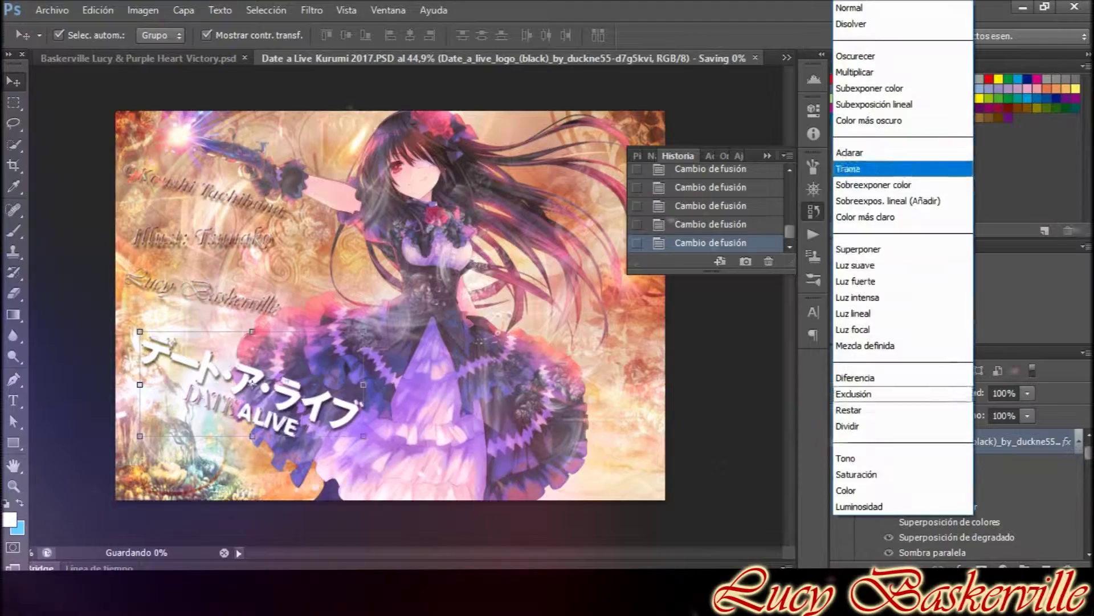
# Return the logo to Luz fuerte (hard light) blending and save the Date a Live Kurumi 2017 PSD.
pyautogui.click(872, 272)
pyautogui.click(52, 9)
pyautogui.click(51, 224)
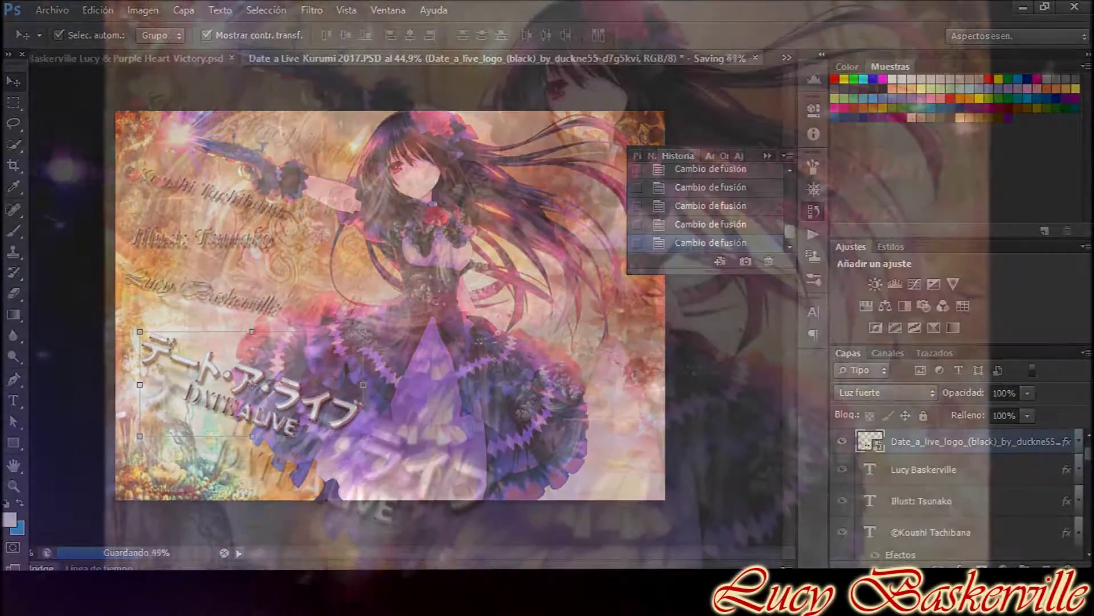